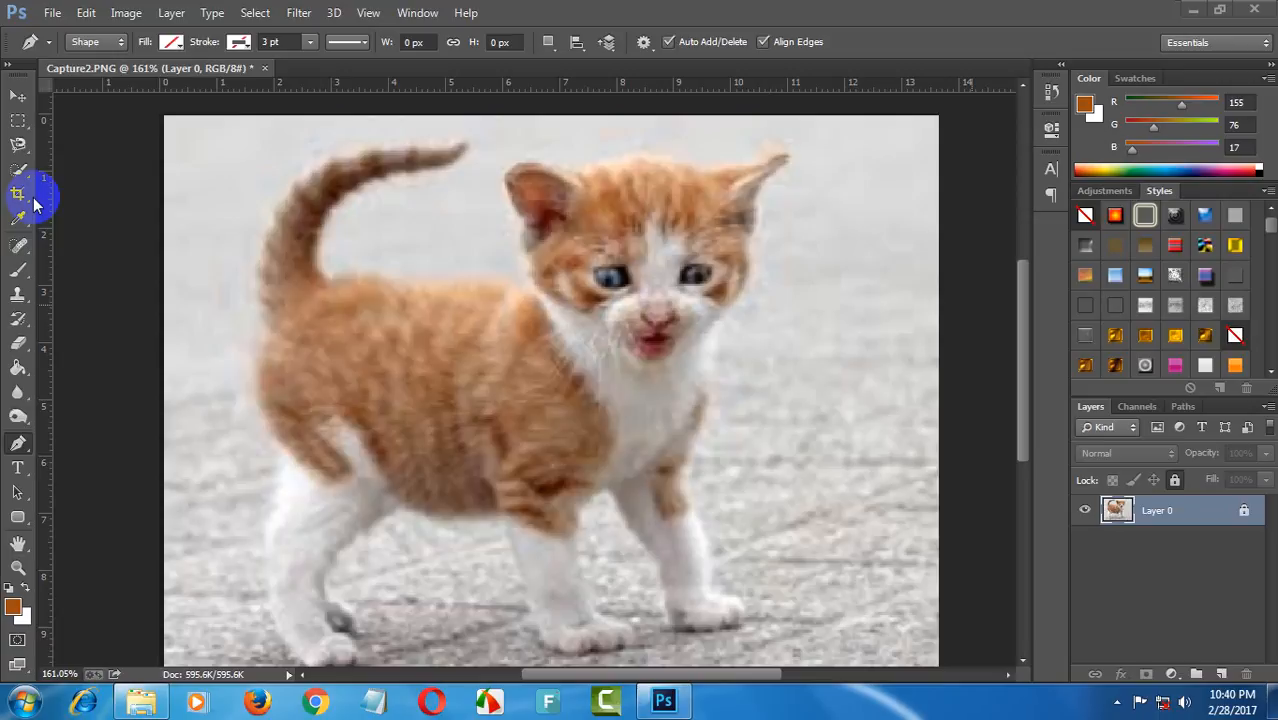
click(19, 148)
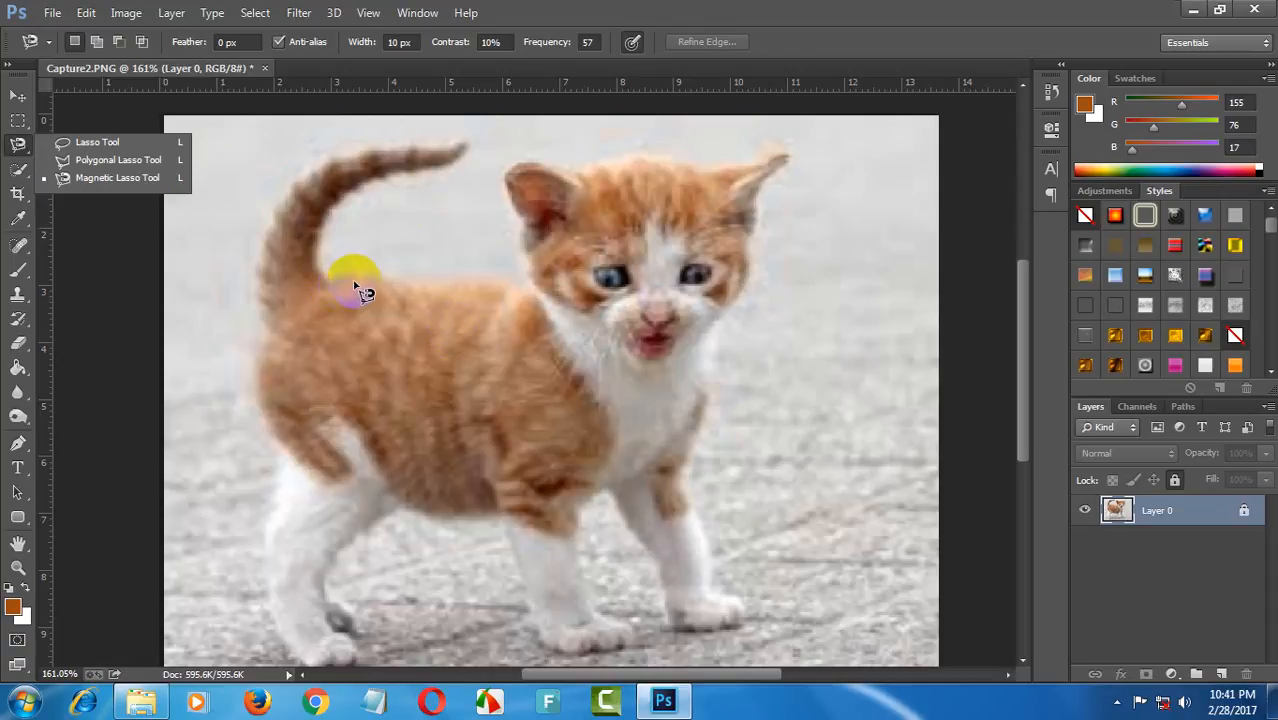
click(407, 173)
mouse_move(373, 183)
mouse_down()
mouse_move(333, 220)
mouse_move(327, 270)
mouse_move(528, 275)
mouse_move(510, 205)
mouse_move(487, 173)
mouse_up()
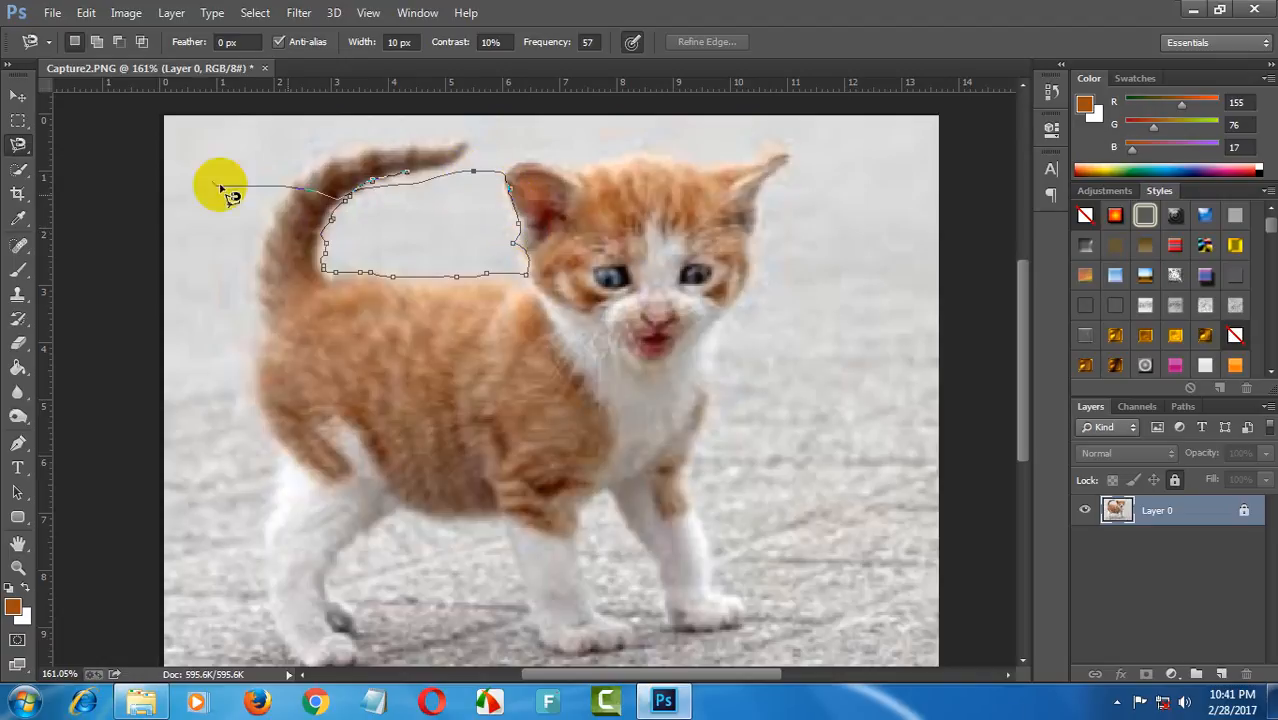
double_click(450, 231)
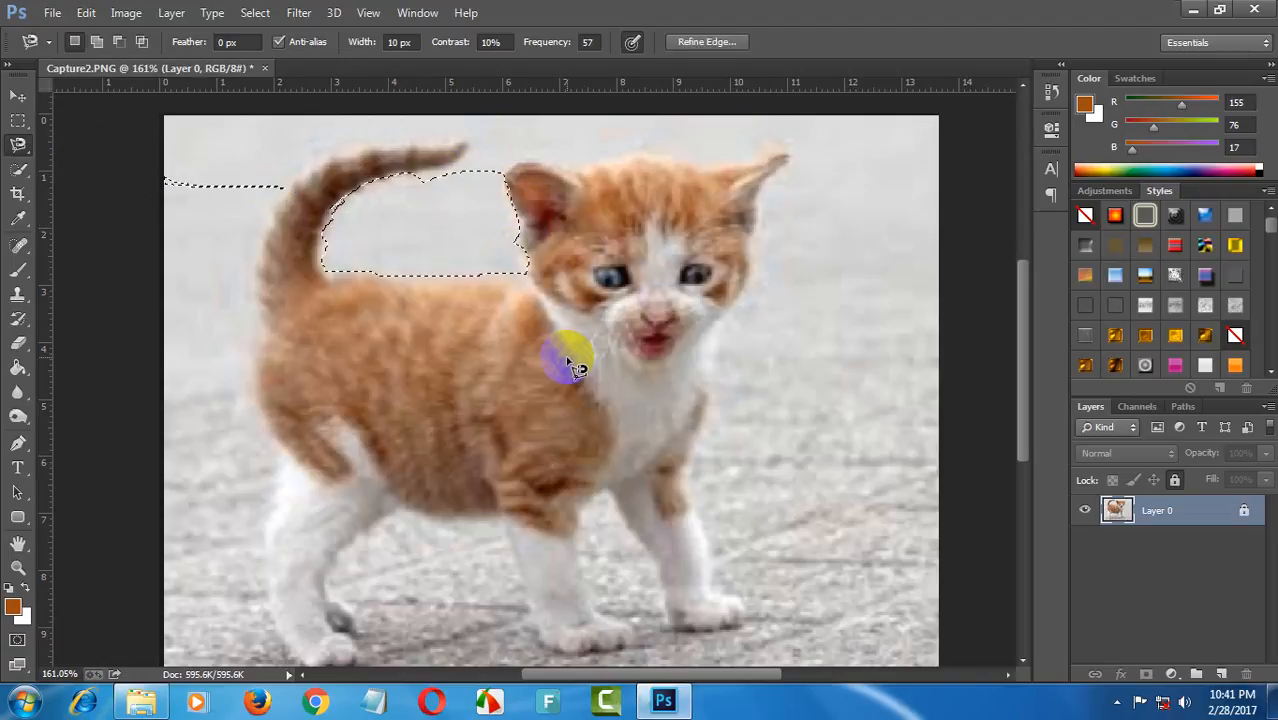
key(ctrl+d)
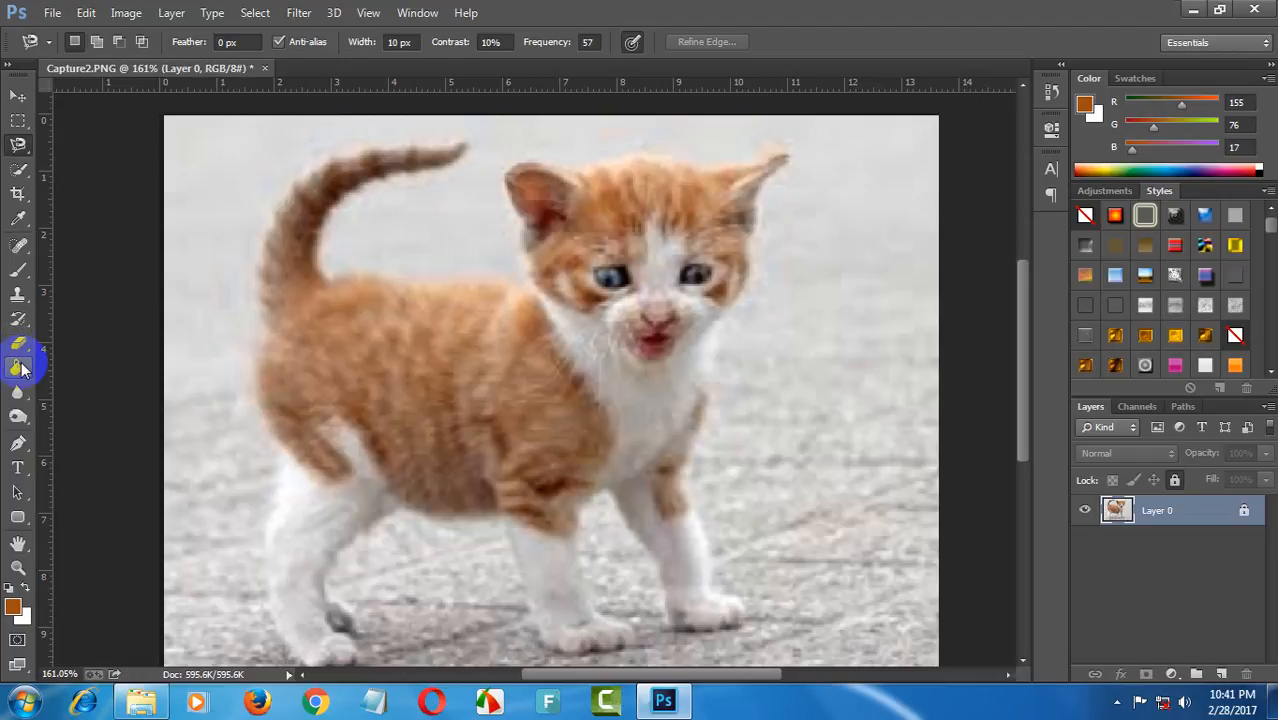
Step: Unlock Layer 0 so the kitten photo can be edited
click(19, 445)
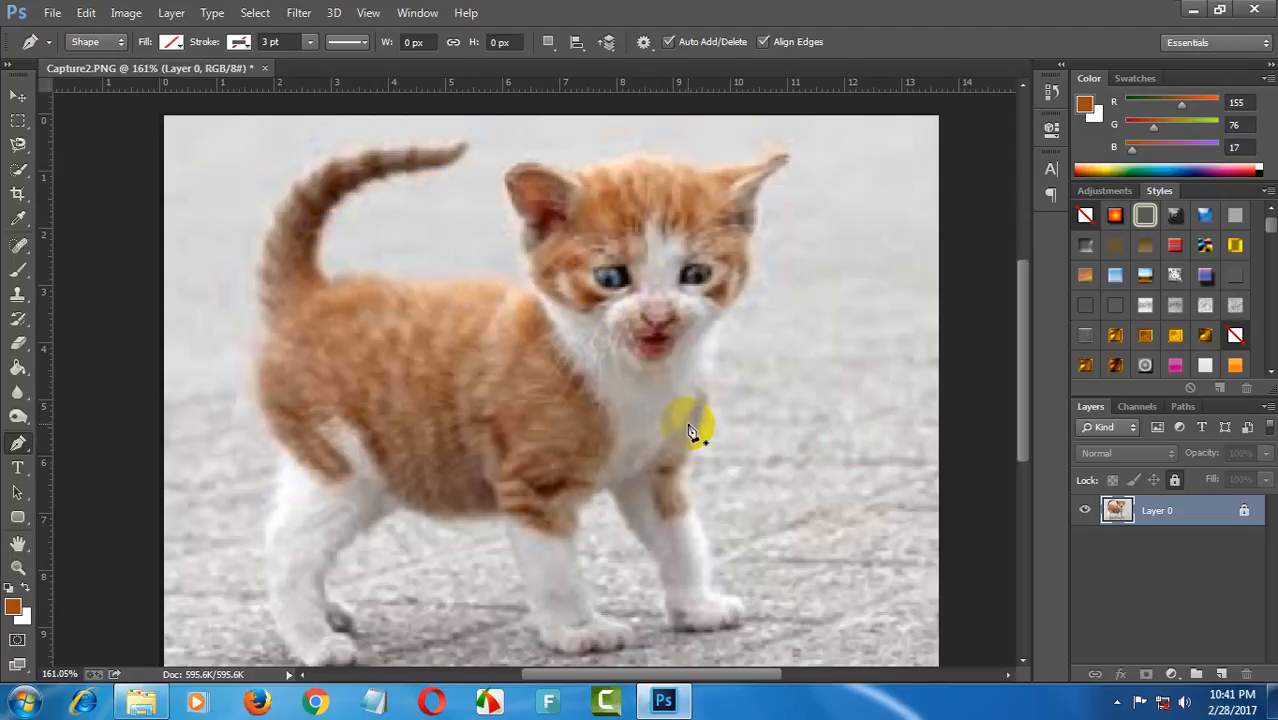
click(1240, 513)
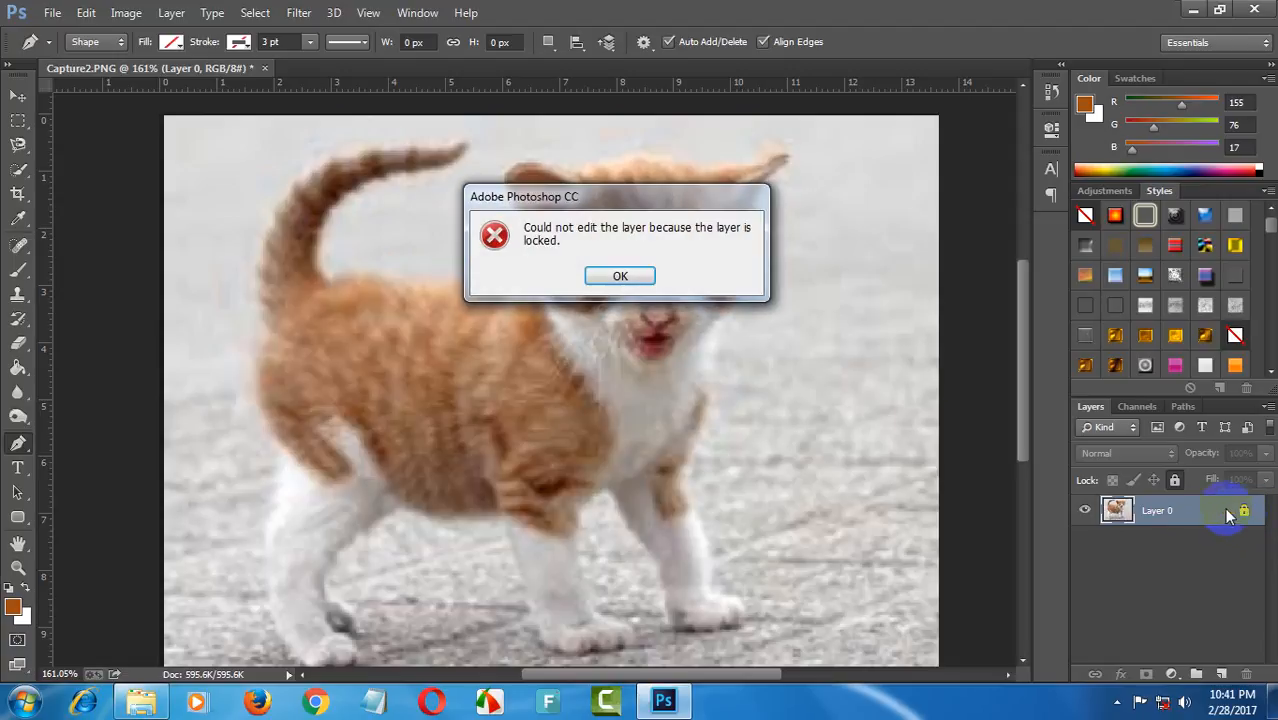
click(614, 275)
click(1175, 480)
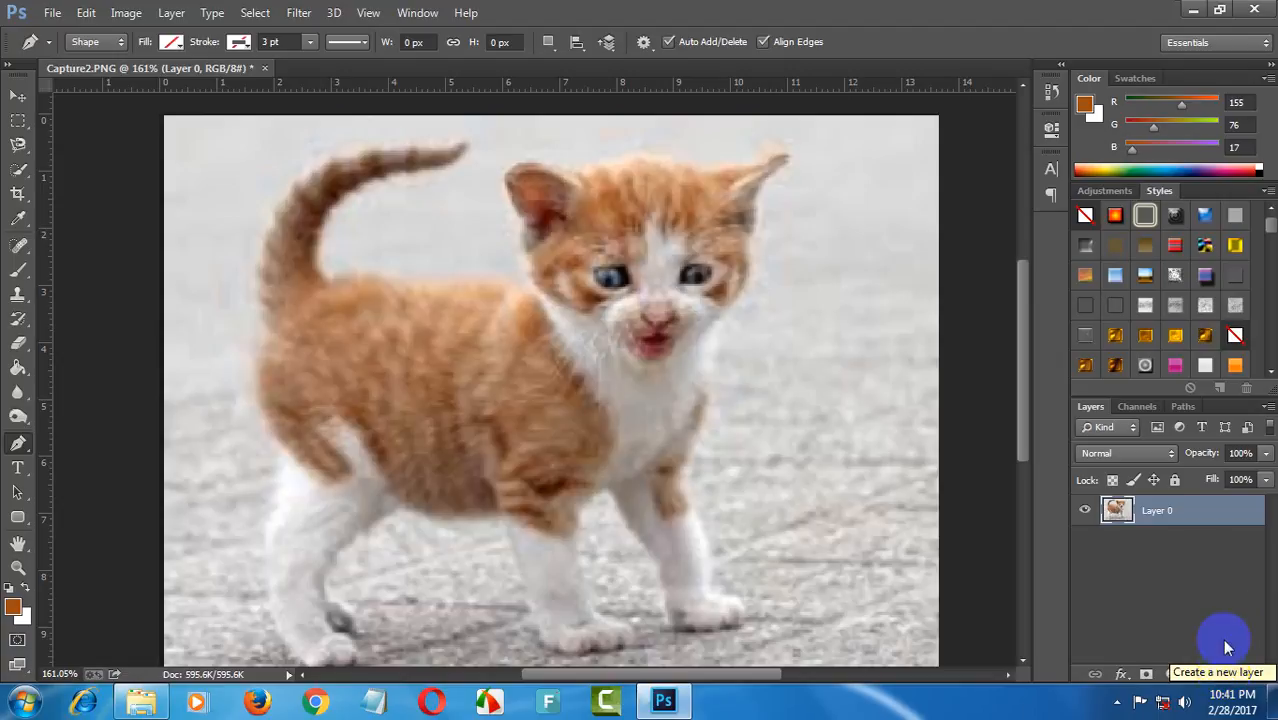
Step: Add a new empty layer and move it below Layer 0
click(1222, 675)
click(1222, 675)
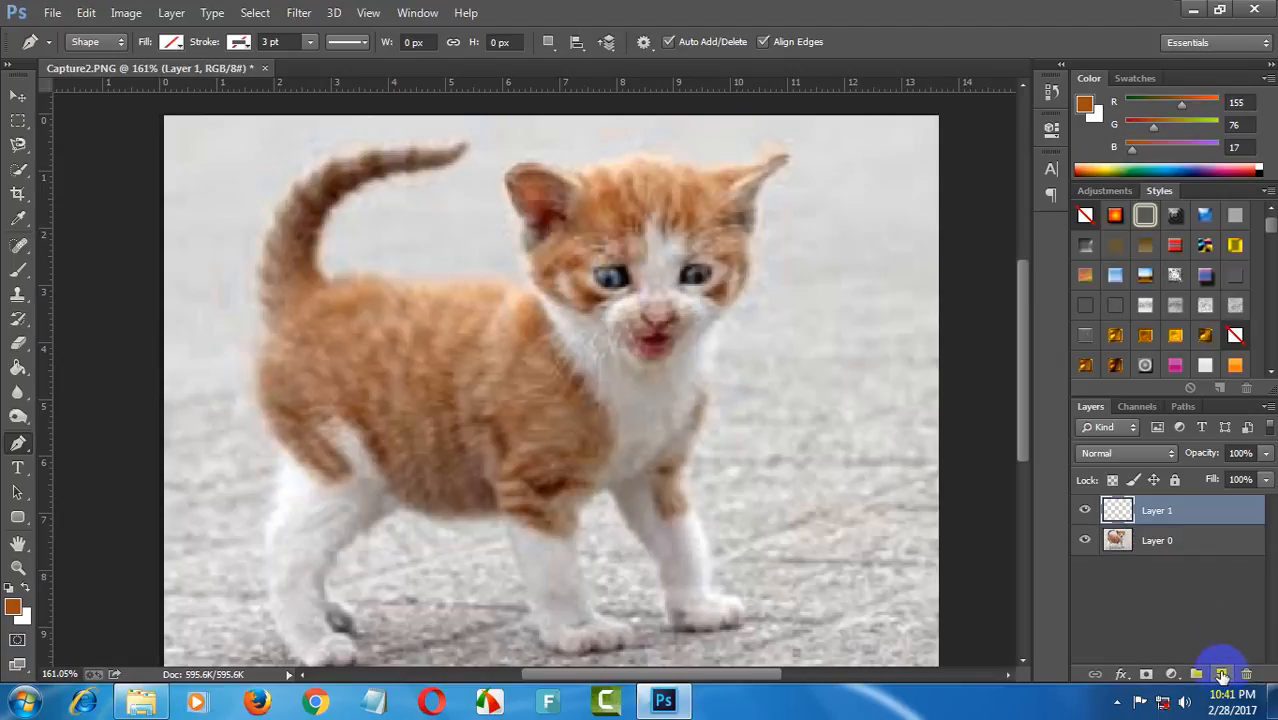
drag(1205, 513, 1199, 568)
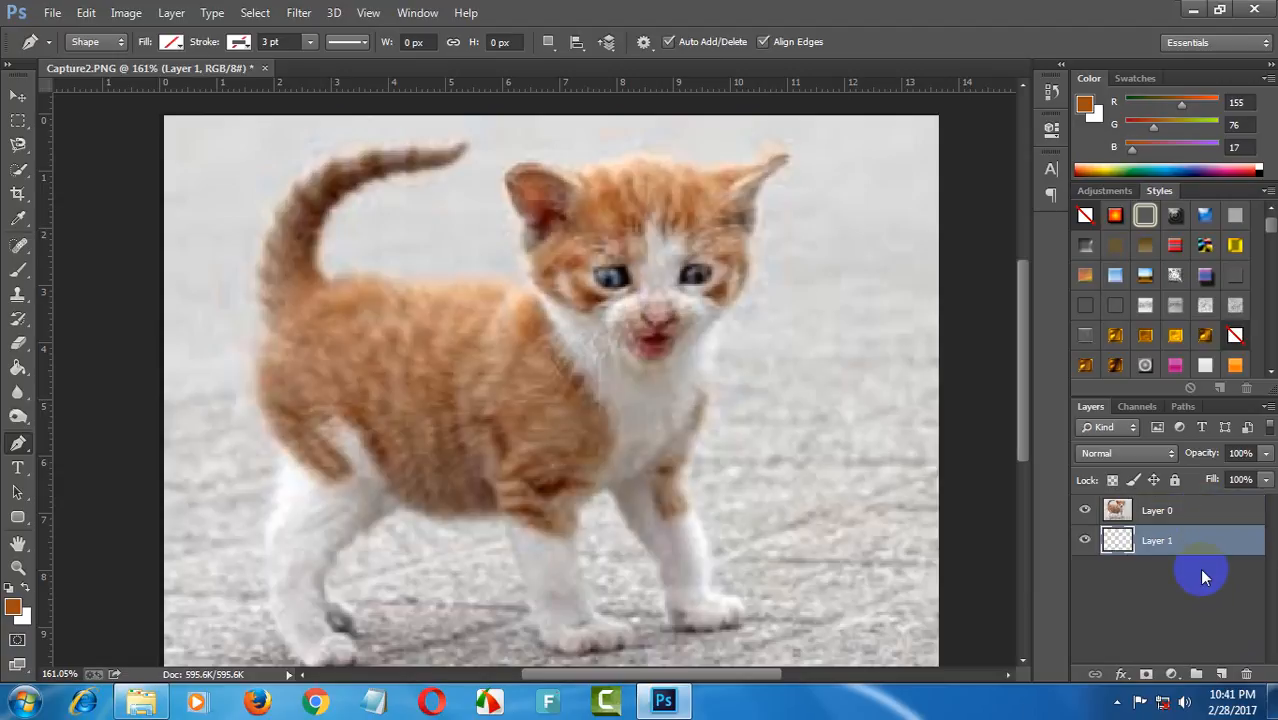
Step: Set the foreground colour to orange ff6d00 and fill Layer 1 with it using the Paint Bucket
click(17, 367)
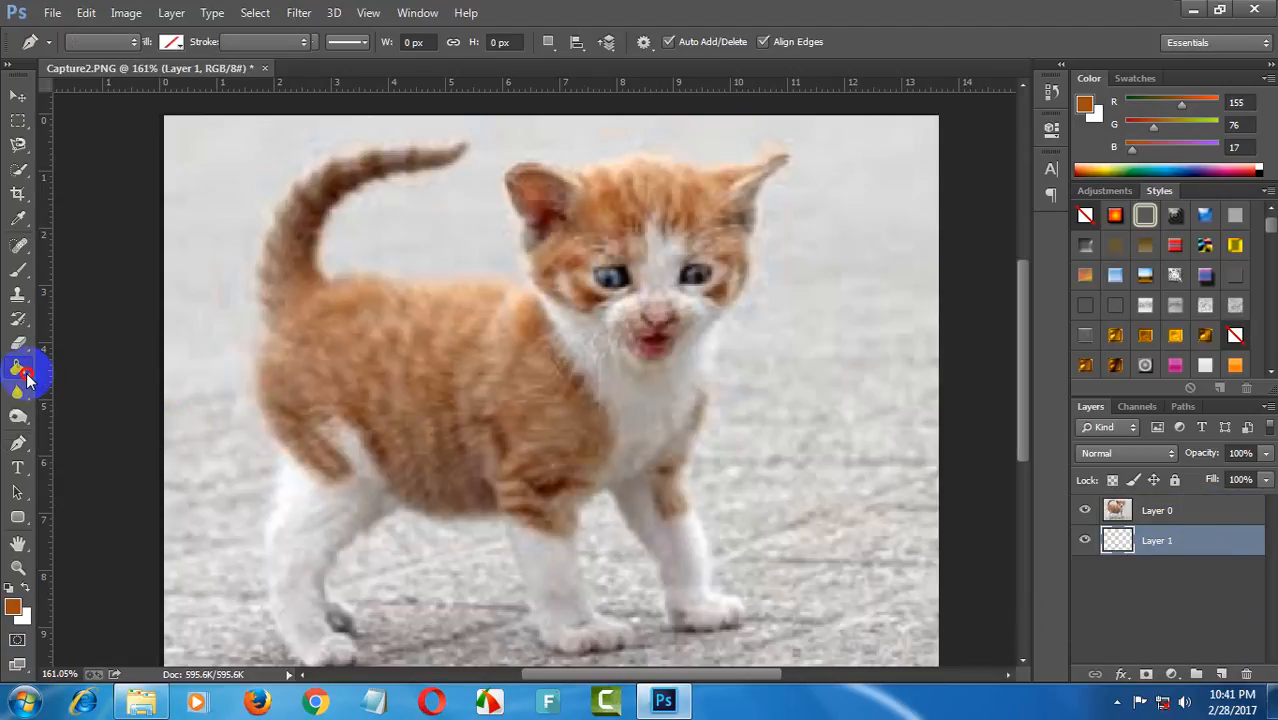
click(15, 607)
drag(950, 246, 1096, 114)
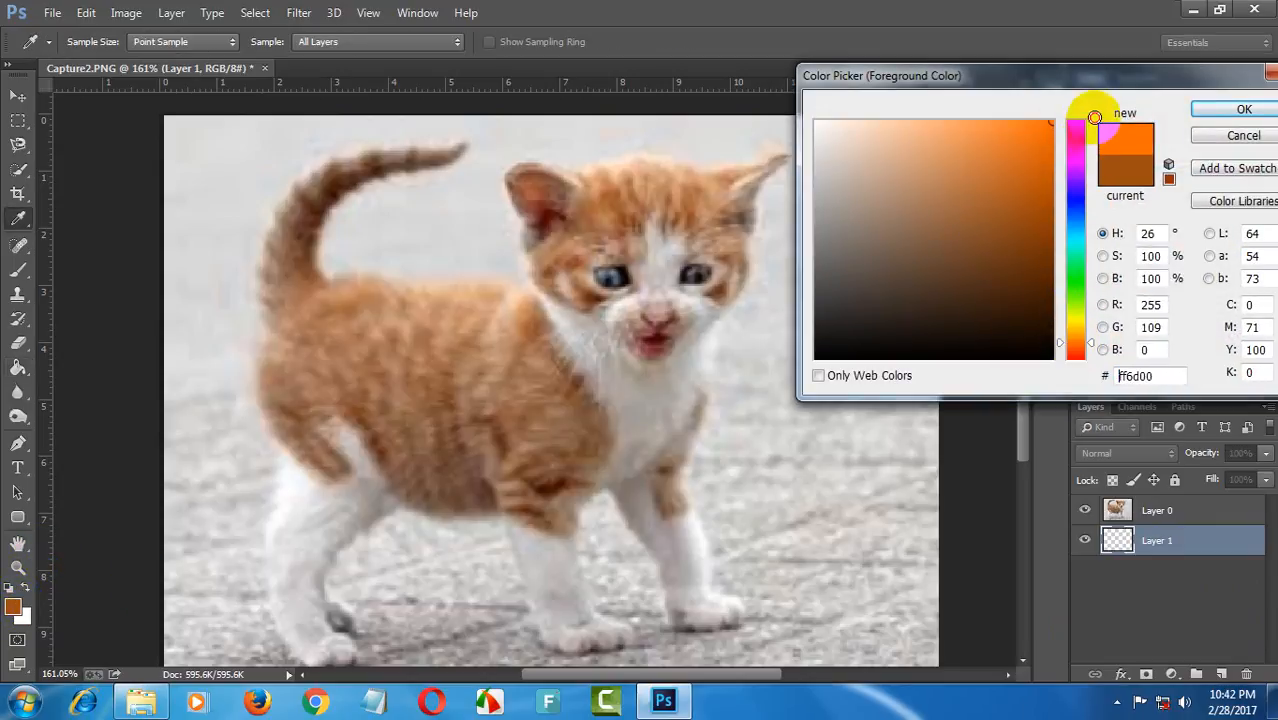
click(1242, 110)
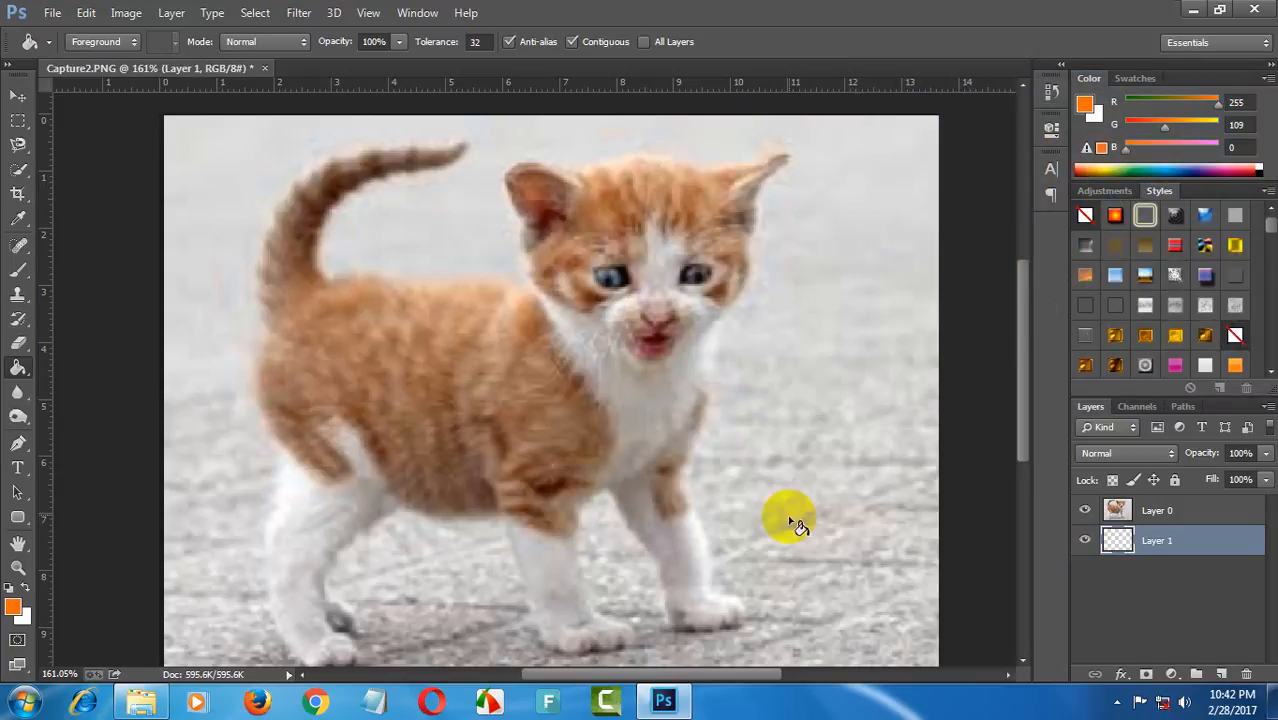
click(820, 410)
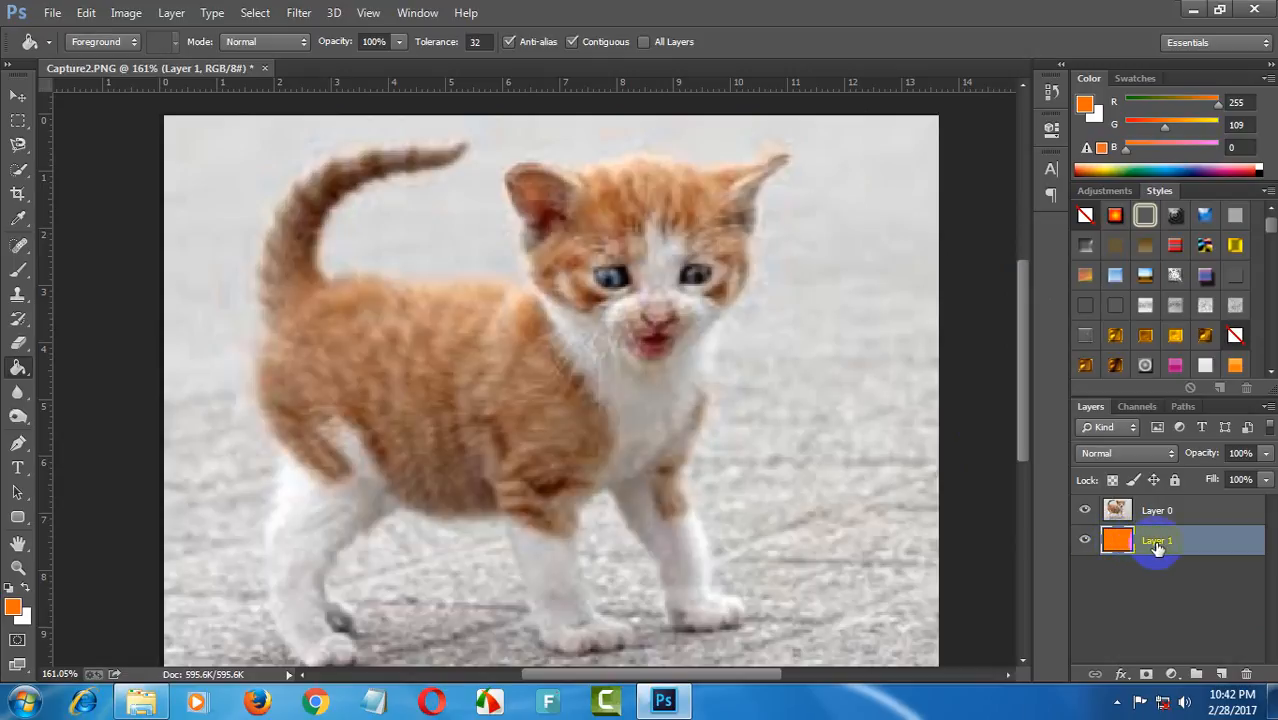
Step: Hide and show Layer 0 to inspect the orange fill on the layer beneath it
click(1086, 511)
click(1086, 511)
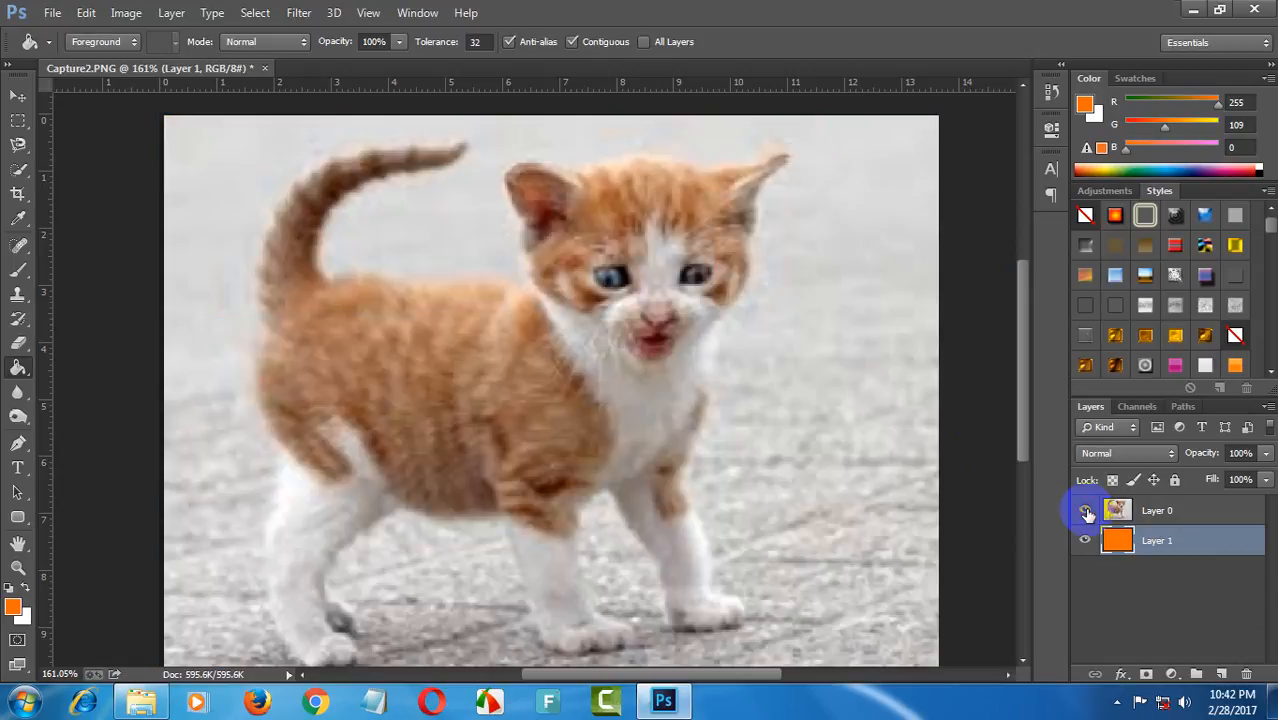
click(1087, 512)
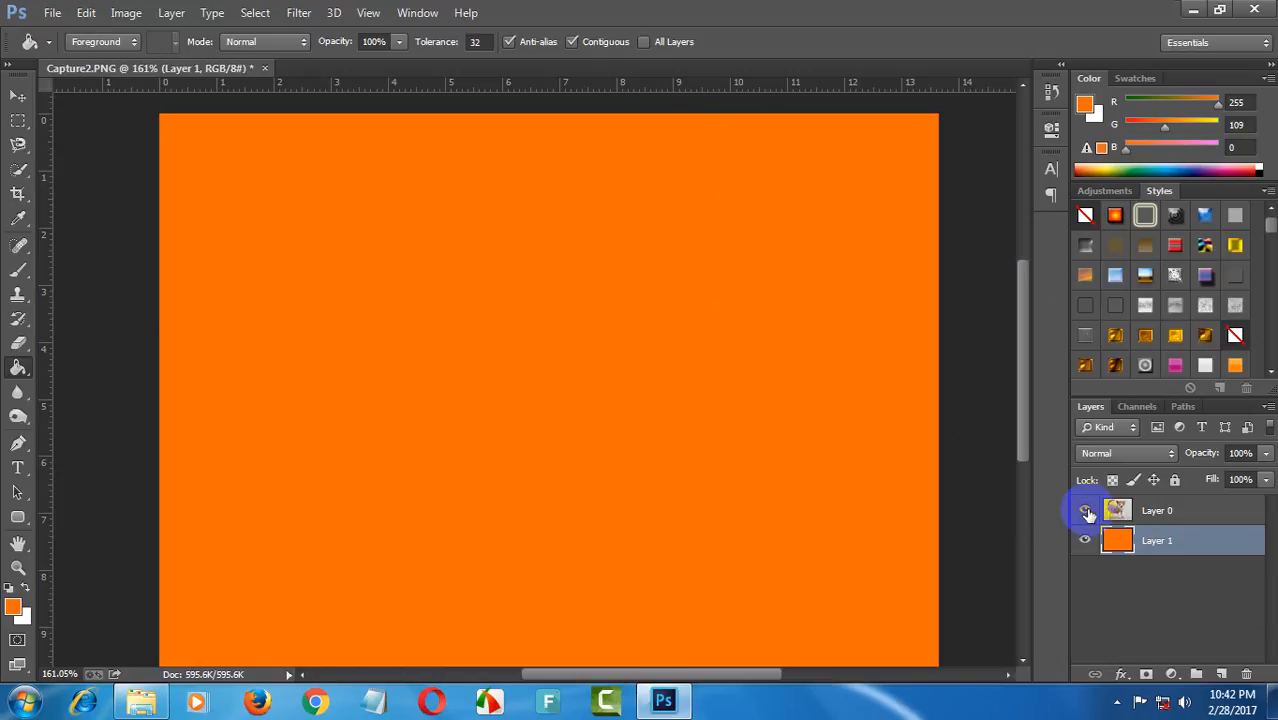
click(1088, 513)
click(1153, 540)
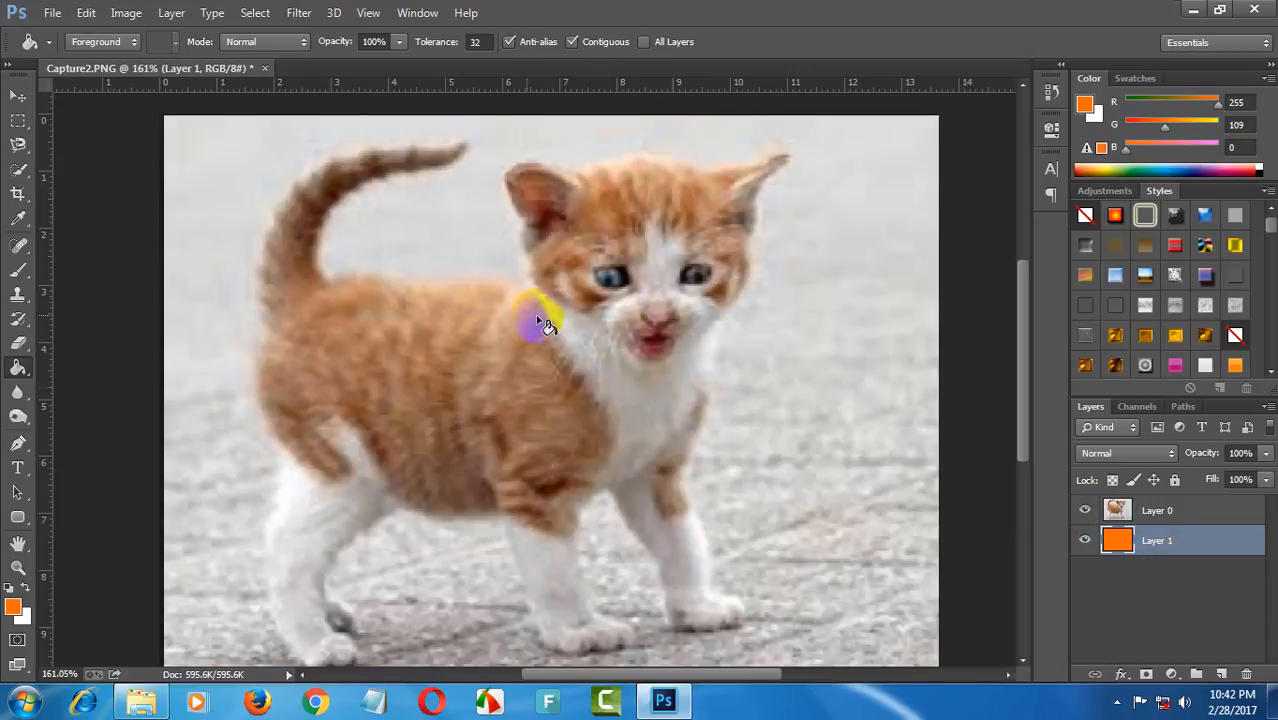
Step: Select Layer 0 and set the Pen tool to Path mode
click(1215, 512)
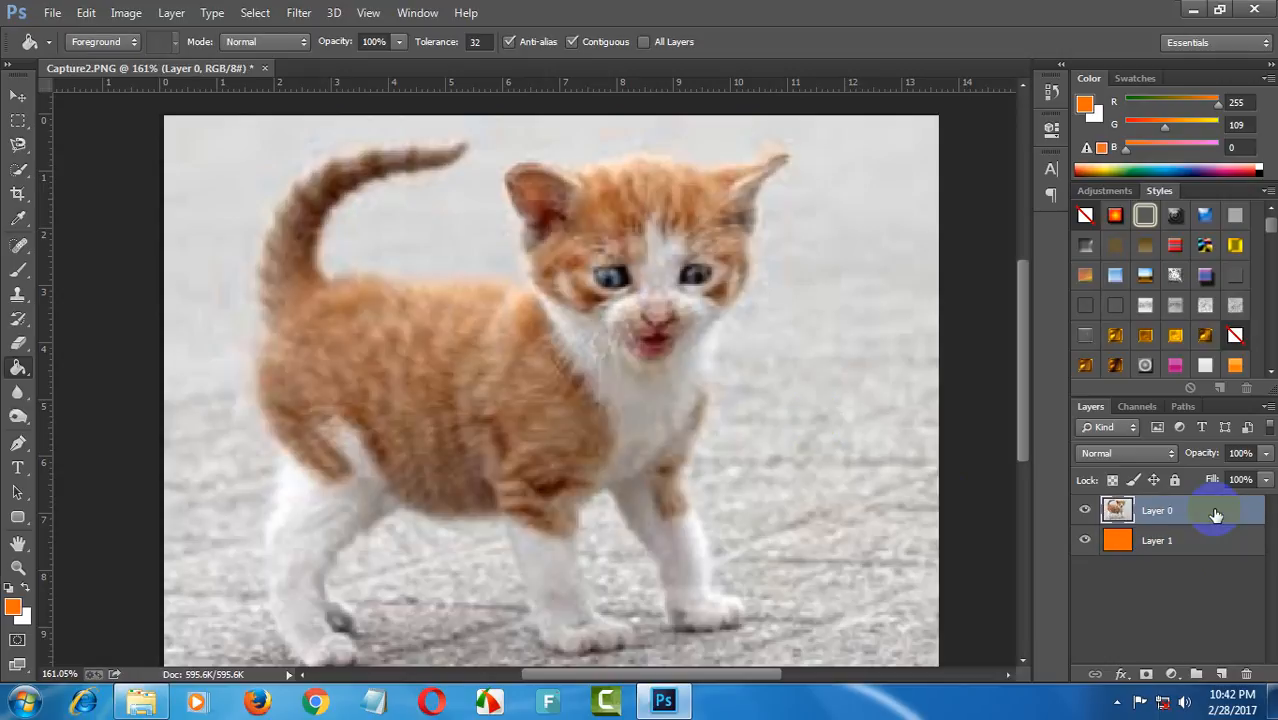
click(18, 444)
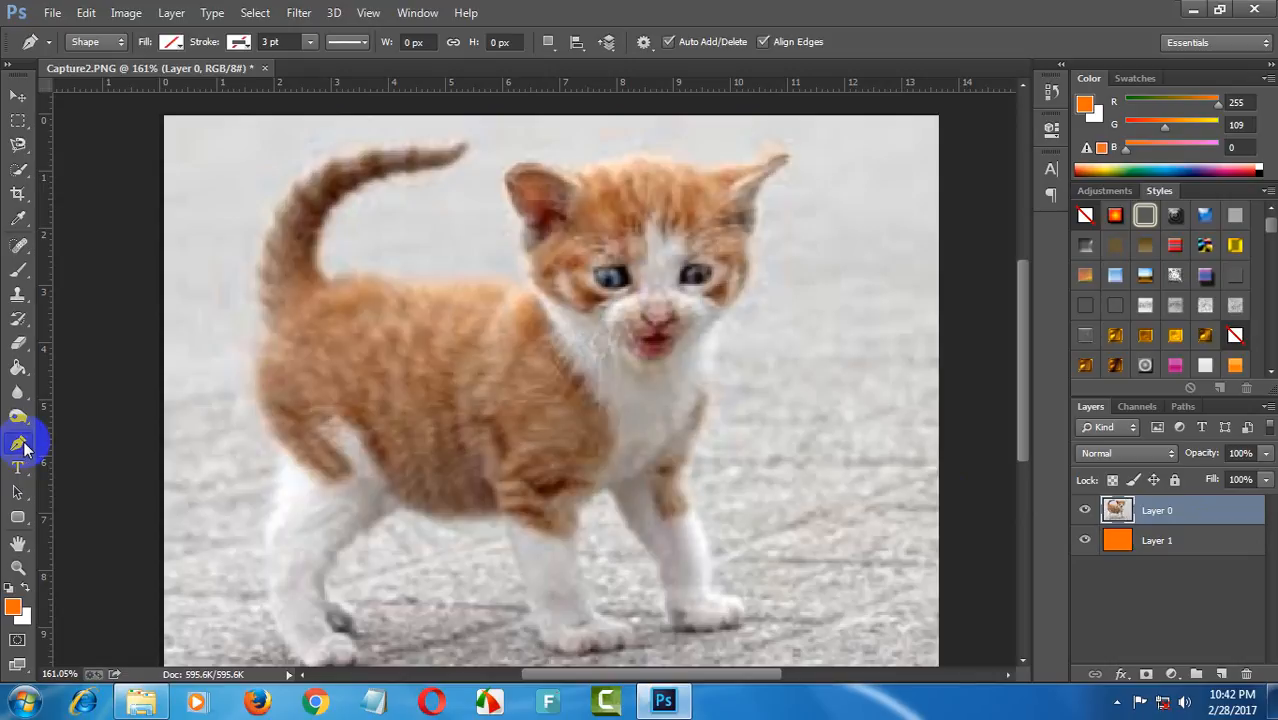
click(88, 44)
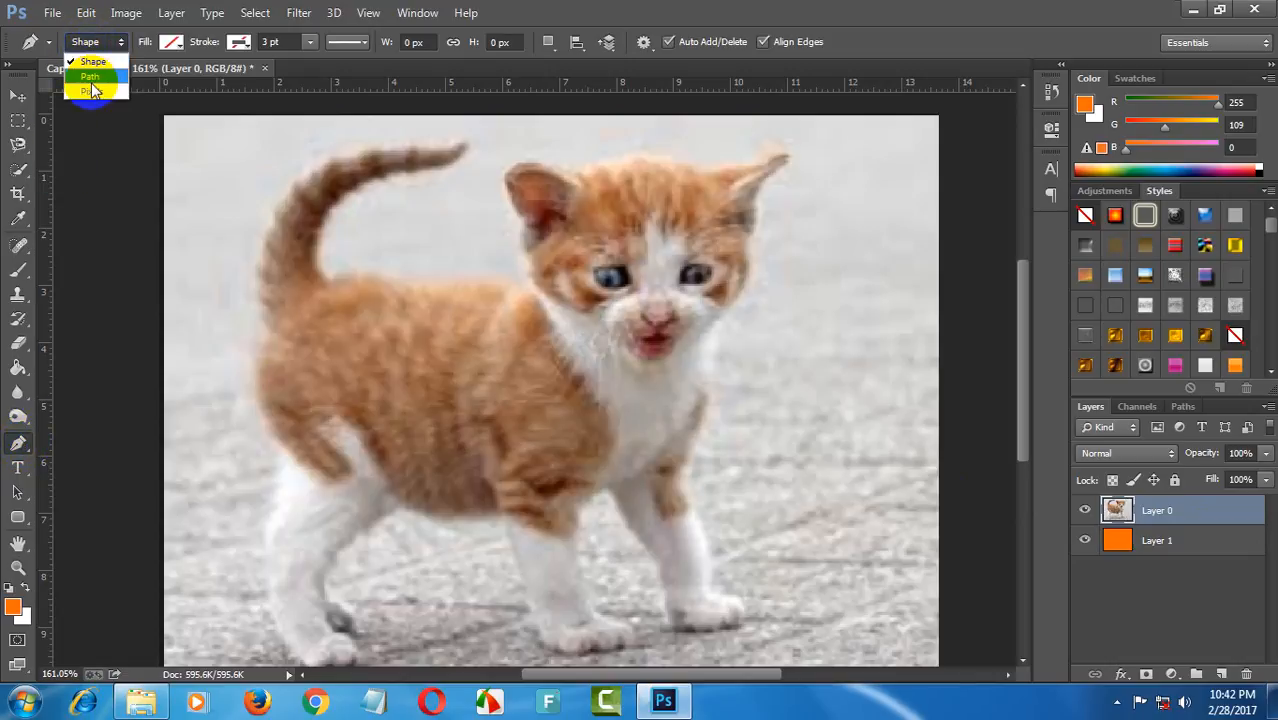
click(90, 77)
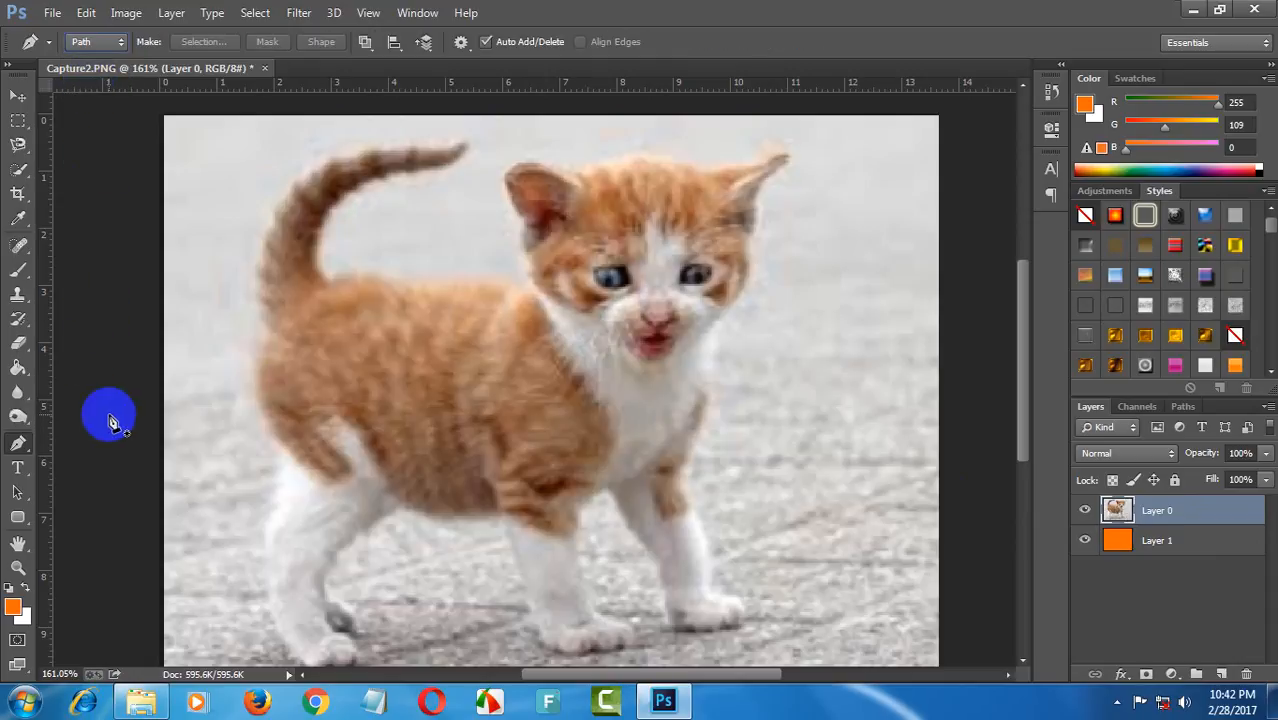
click(15, 449)
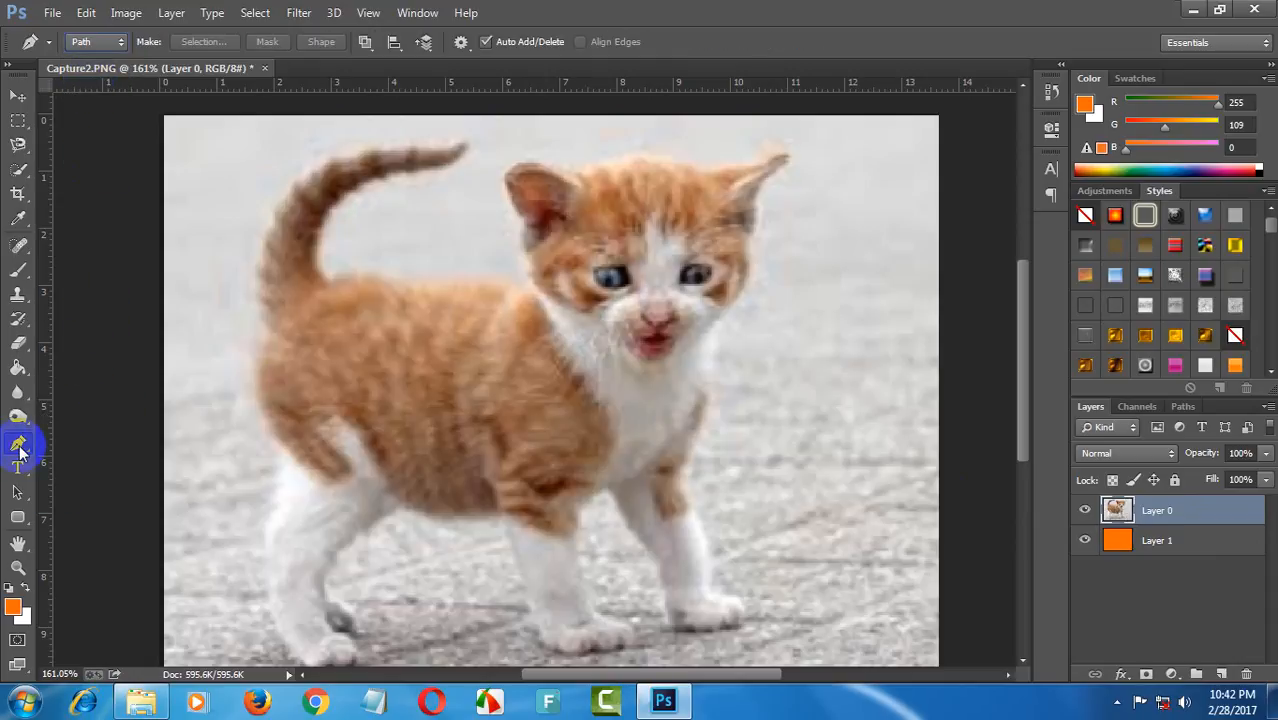
click(97, 42)
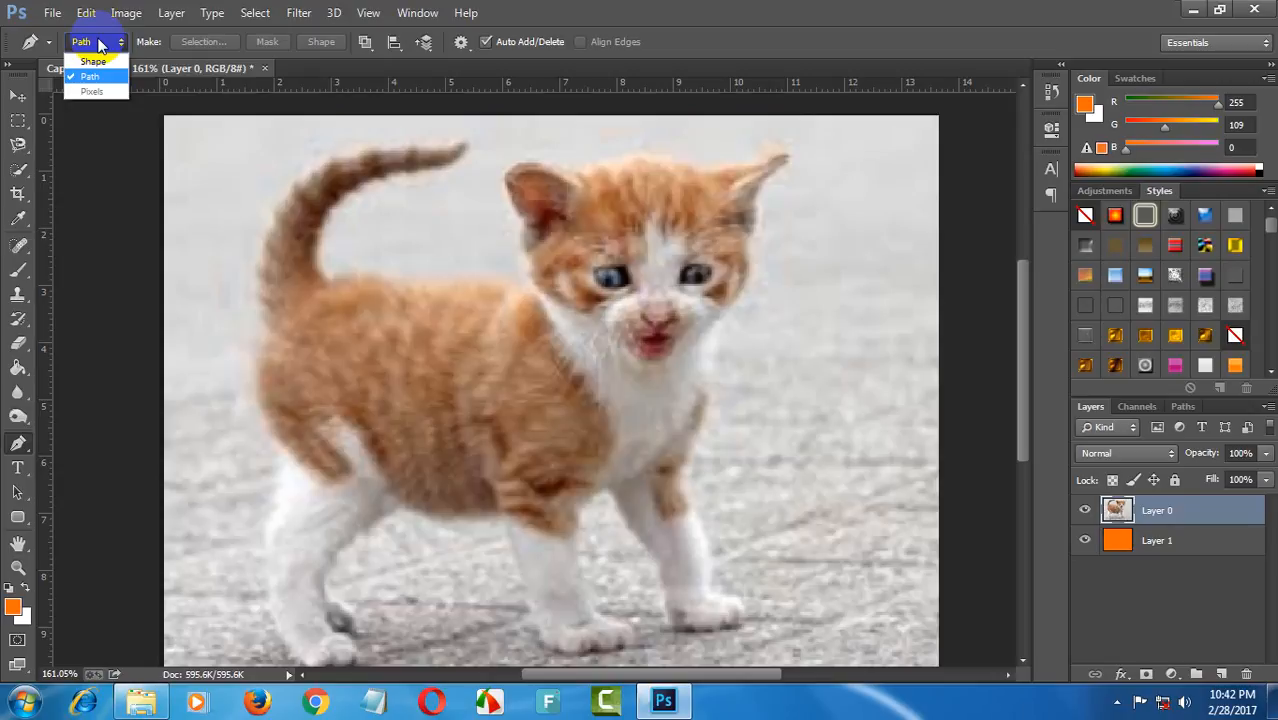
click(106, 95)
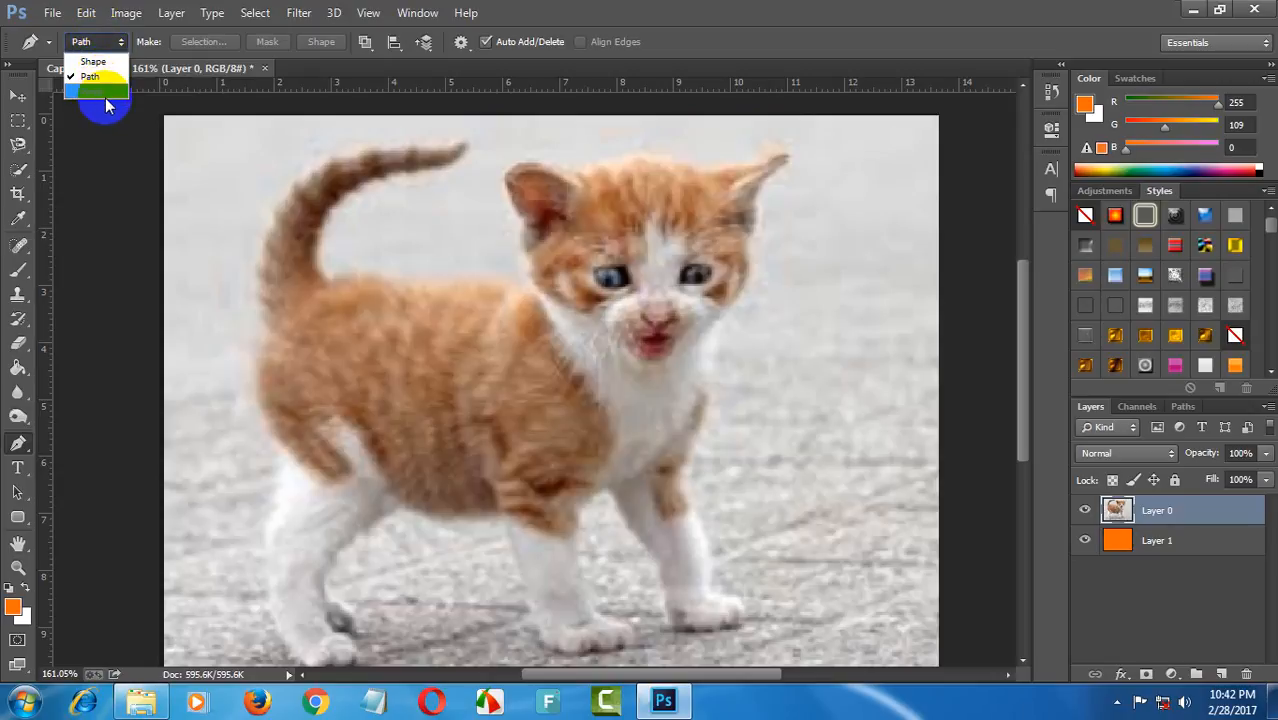
click(99, 84)
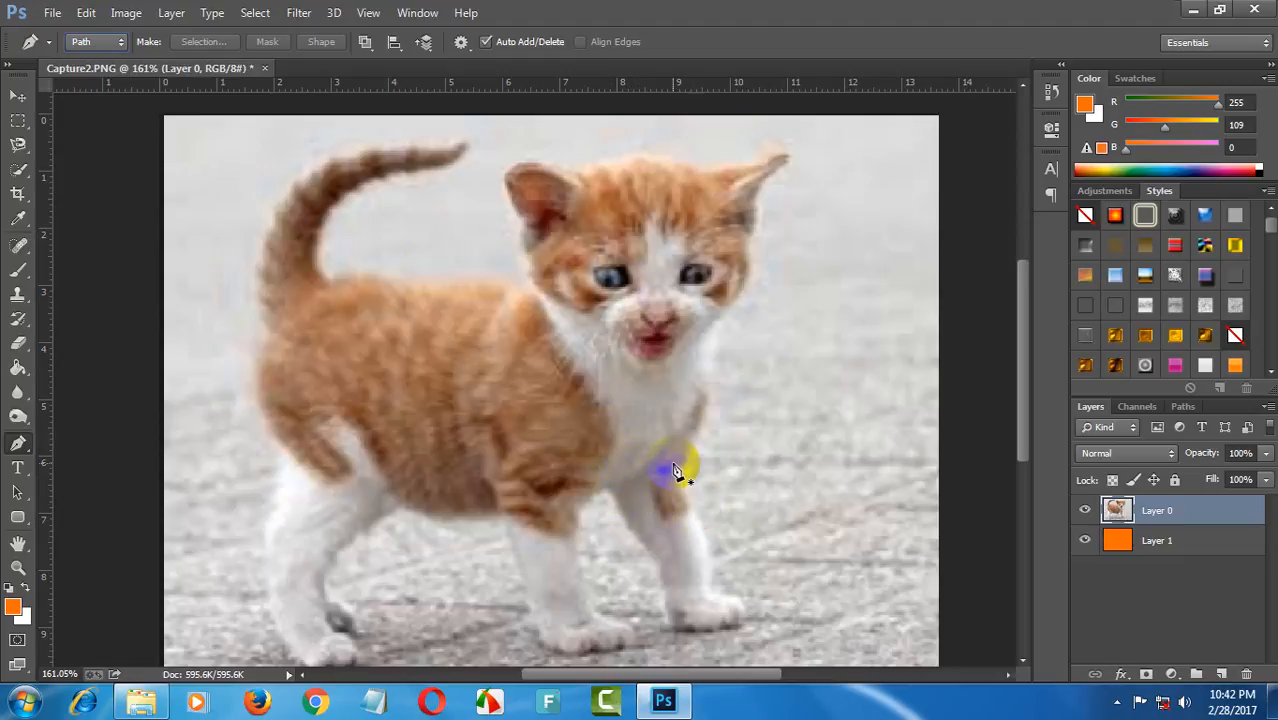
Step: With the Pen tool in Shape mode, trace the inner edge of the kitten's tail from near its tip to its base
scroll(683, 491, up, 1)
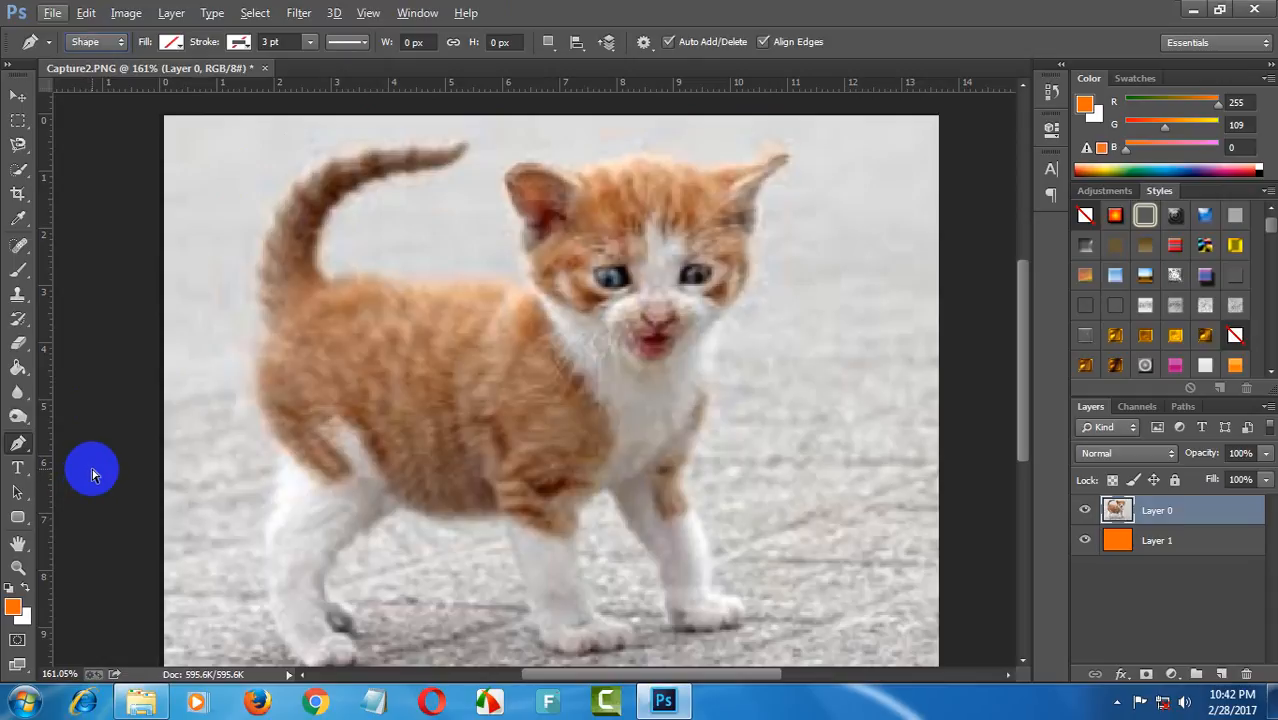
key(ctrl+plus)
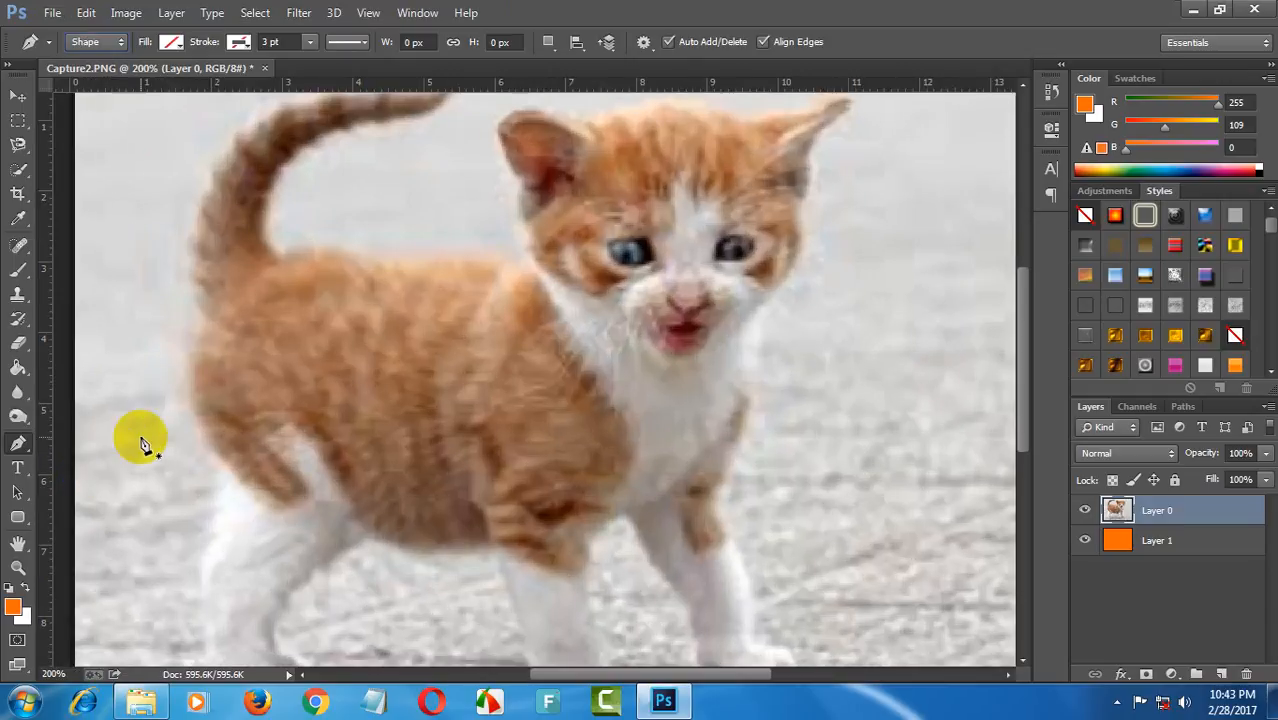
drag(320, 288, 303, 340)
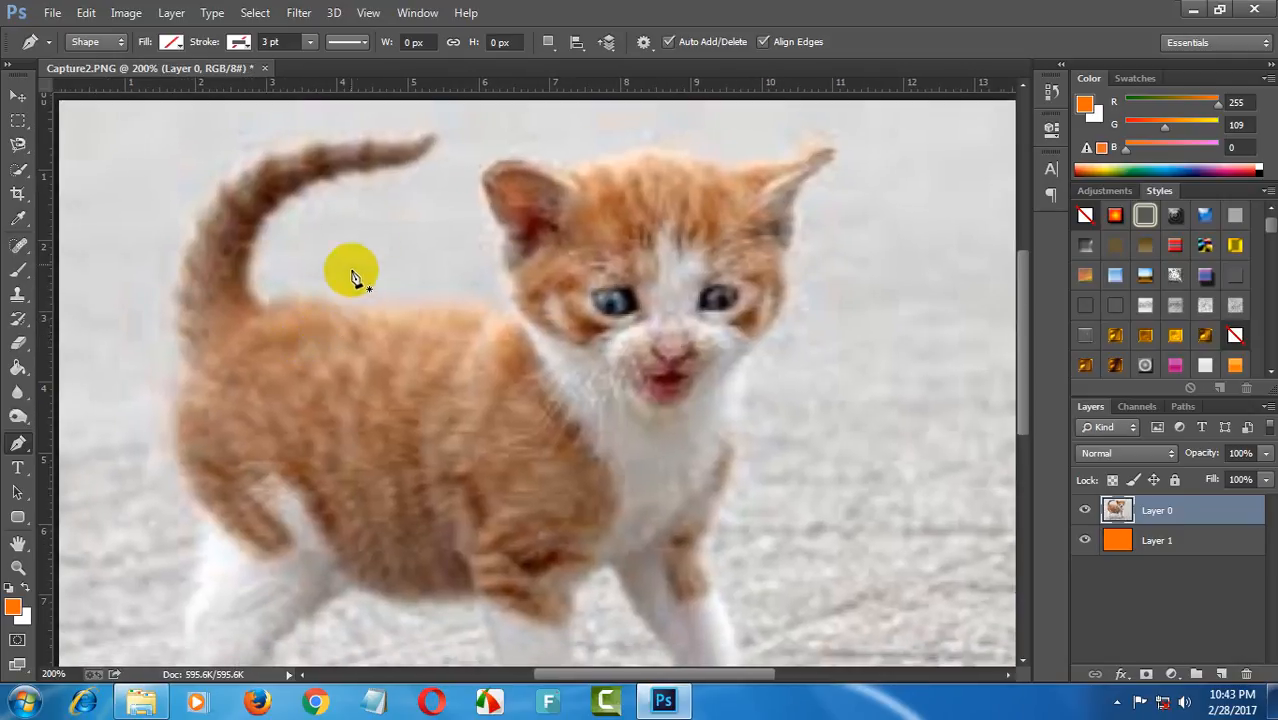
click(405, 172)
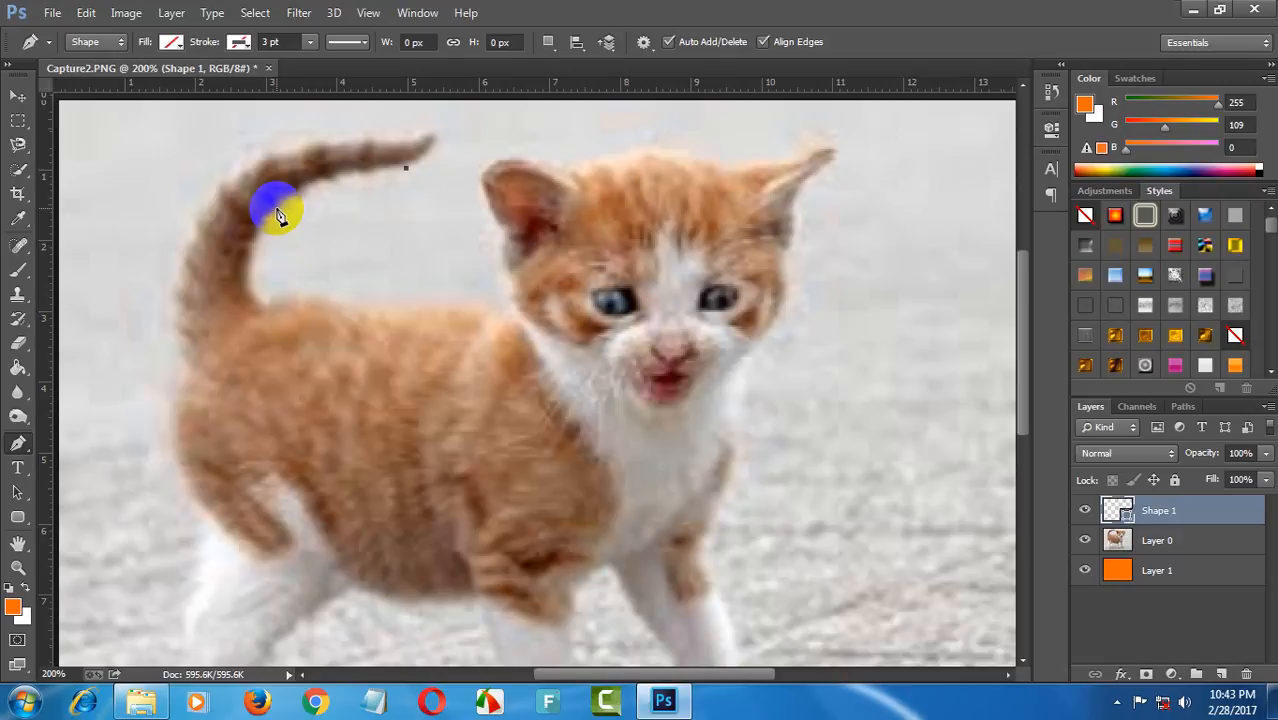
drag(278, 209, 256, 245)
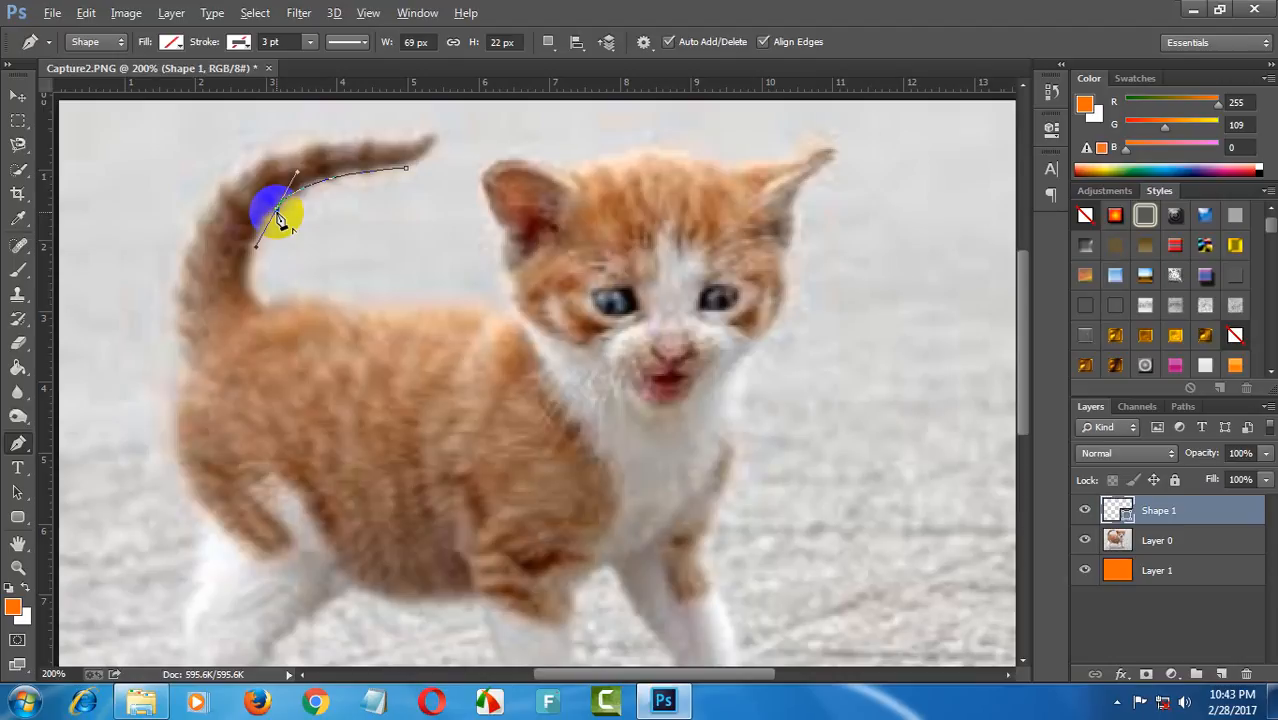
drag(269, 297, 323, 333)
alt+click(269, 298)
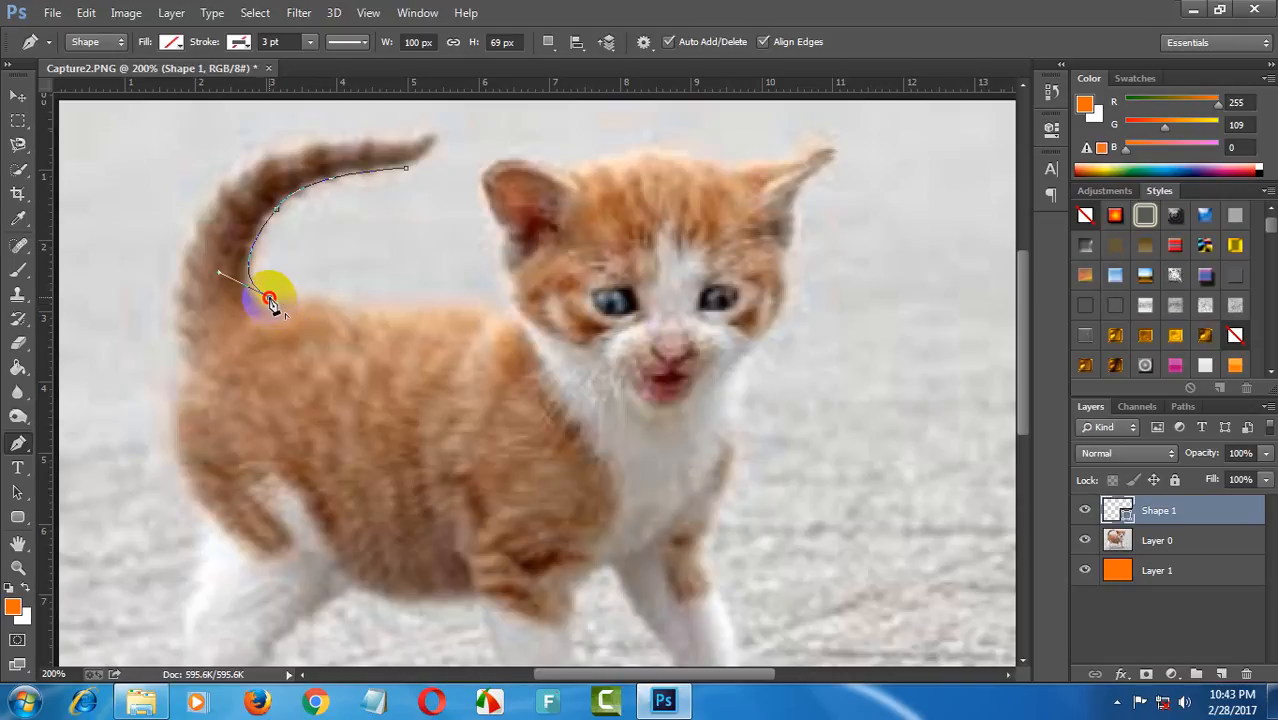
Step: Continue the pen outline along the kitten's back from the tail base to the neck
mouse_move(334, 298)
mouse_down()
mouse_move(354, 322)
mouse_move(344, 318)
mouse_up()
drag(343, 318, 335, 305)
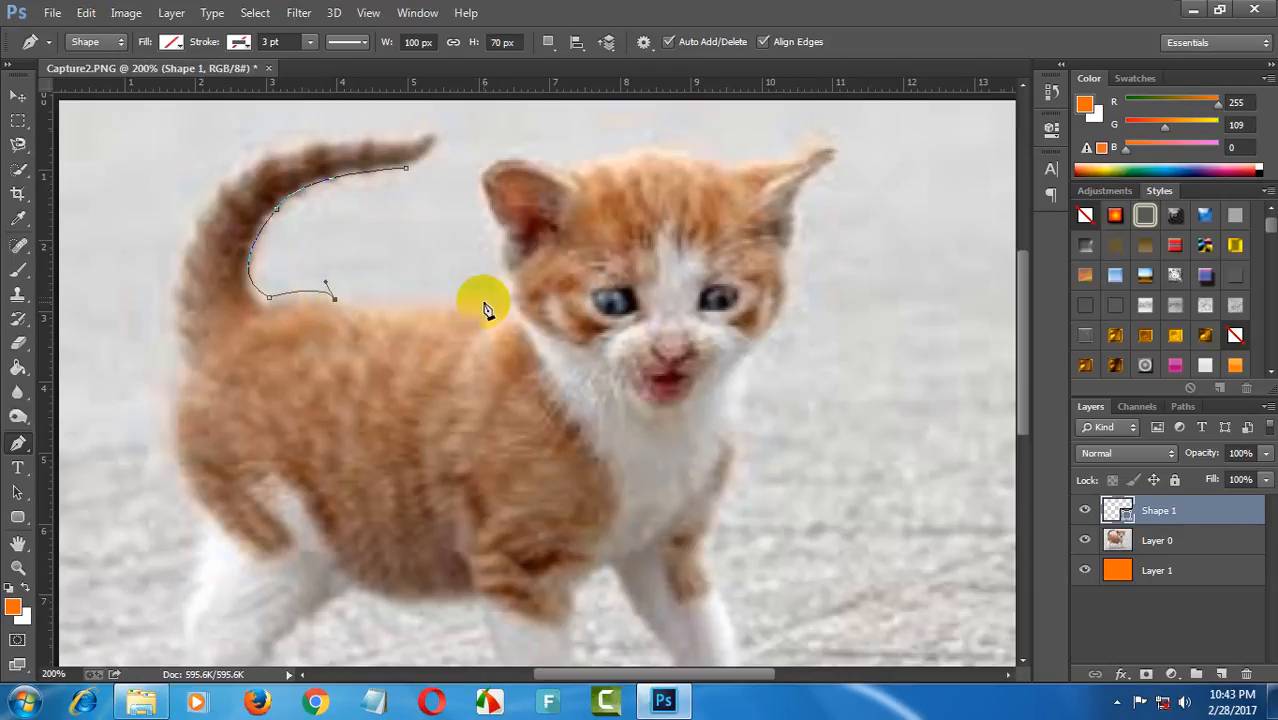
drag(479, 297, 492, 297)
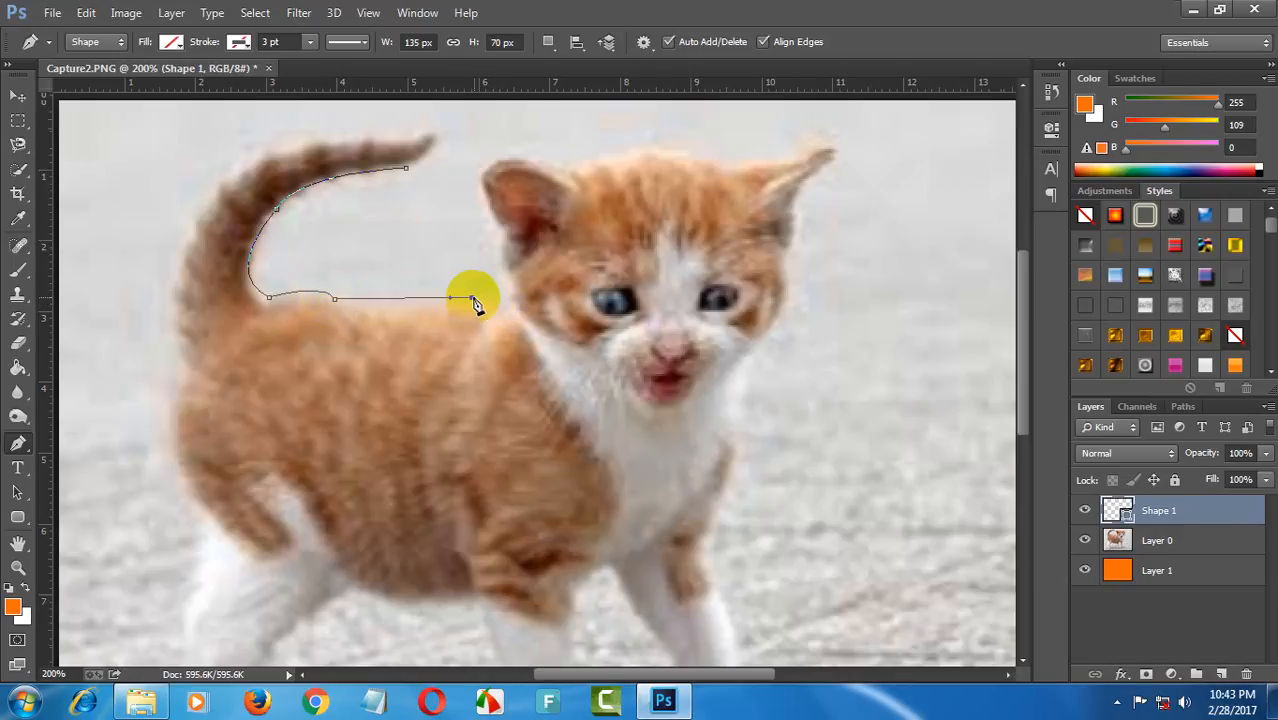
click(506, 311)
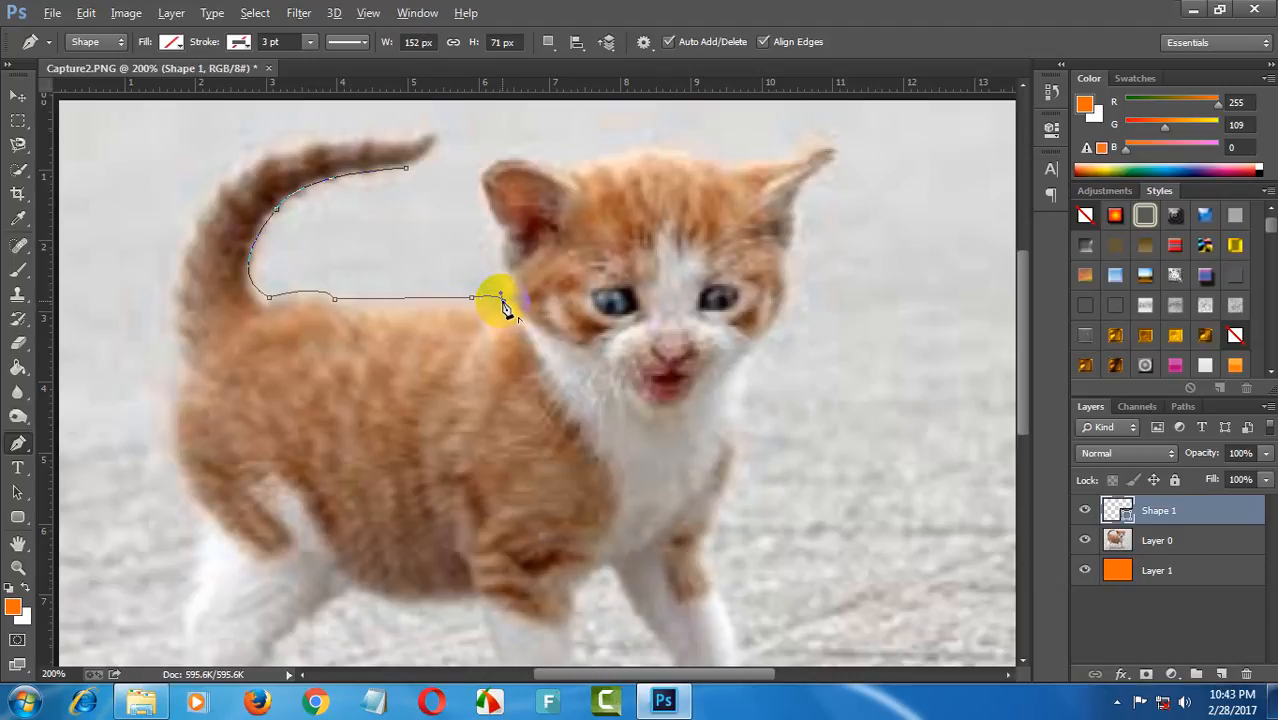
Step: Continue the pen outline from the neck around the kitten's left ear and over the head to the base of the right ear
drag(499, 231, 510, 225)
alt+click(499, 229)
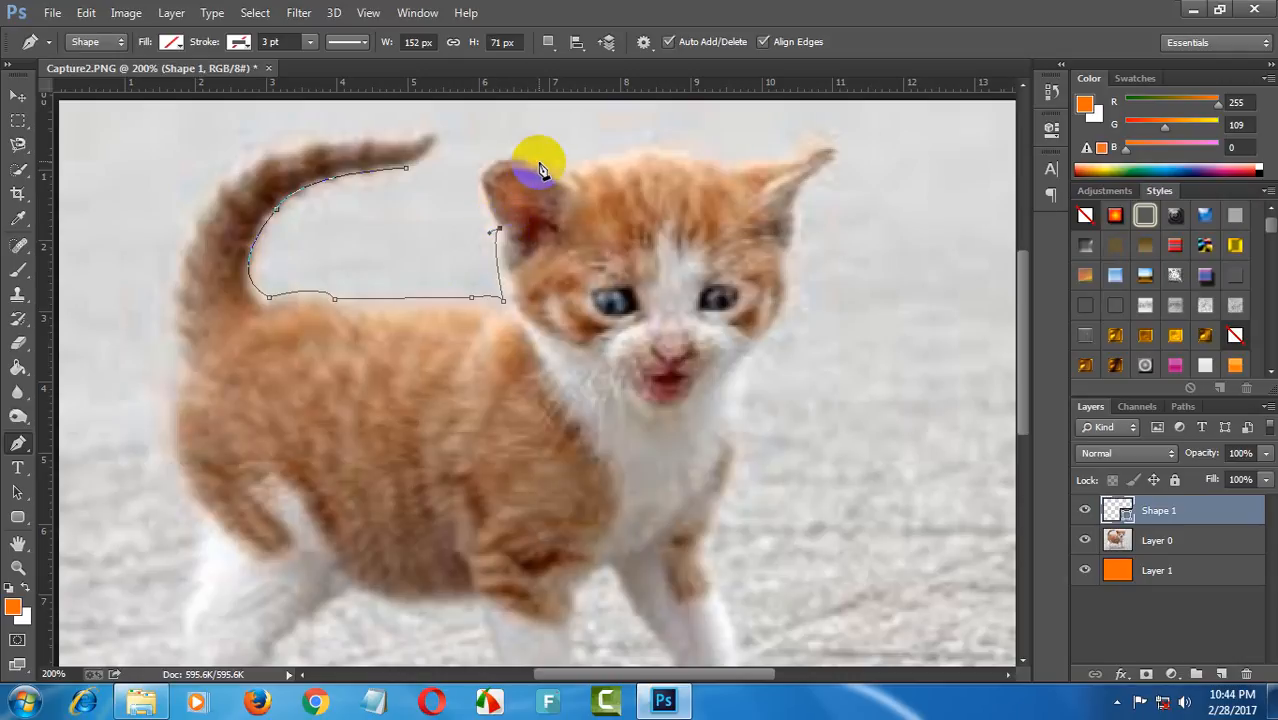
drag(555, 161, 687, 187)
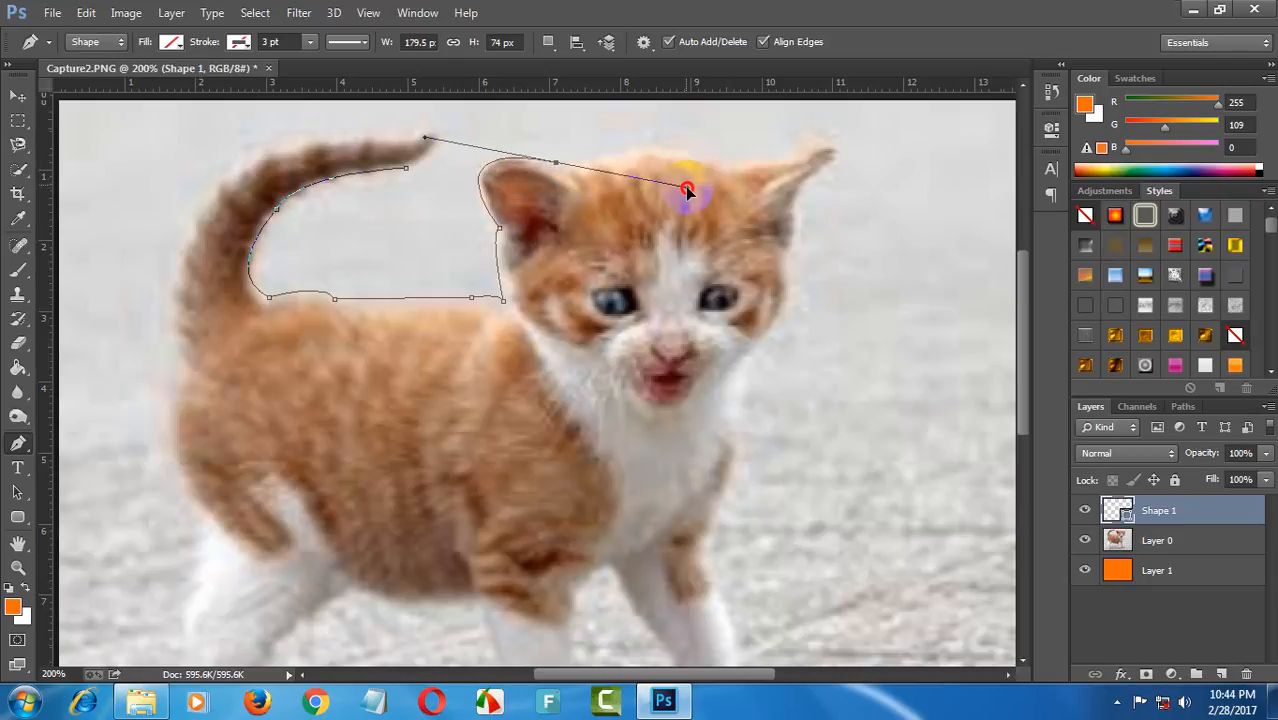
alt+click(556, 163)
drag(607, 160, 632, 153)
drag(722, 165, 815, 200)
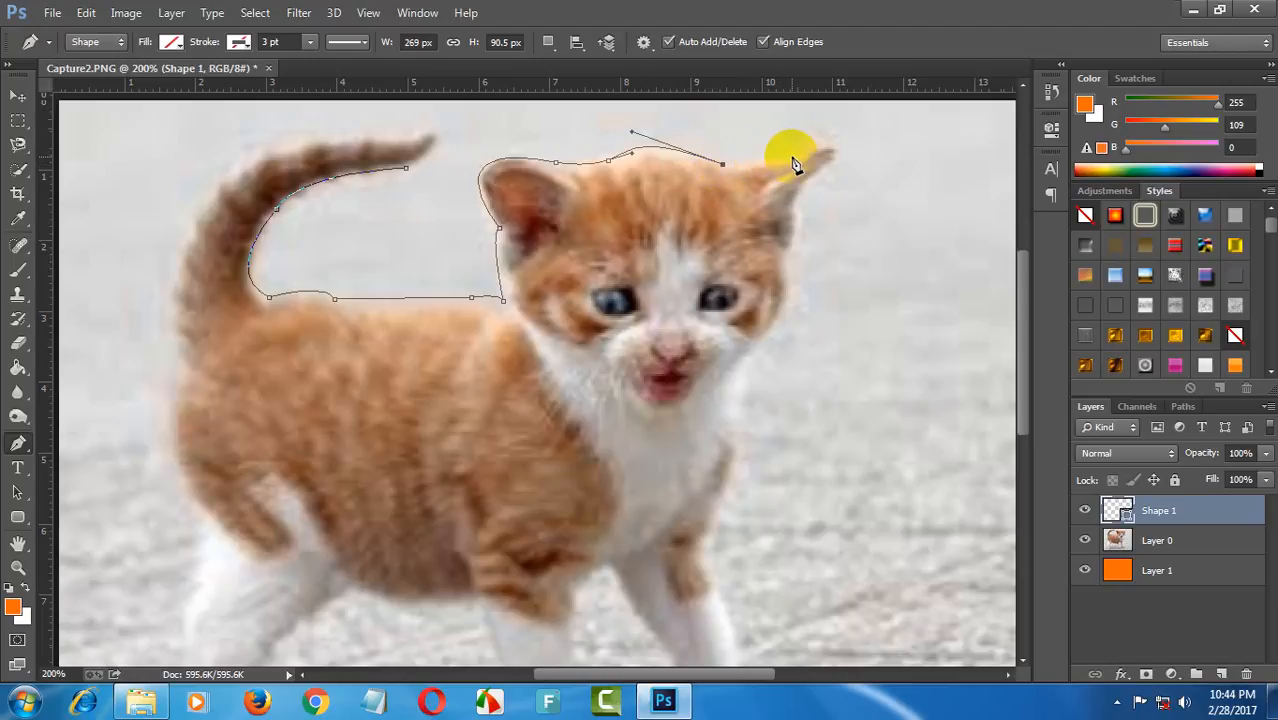
Step: Trace the pen outline around the tip of the kitten's right ear and down its outer edge to the side of the face
drag(790, 158, 773, 236)
key(ctrl+z)
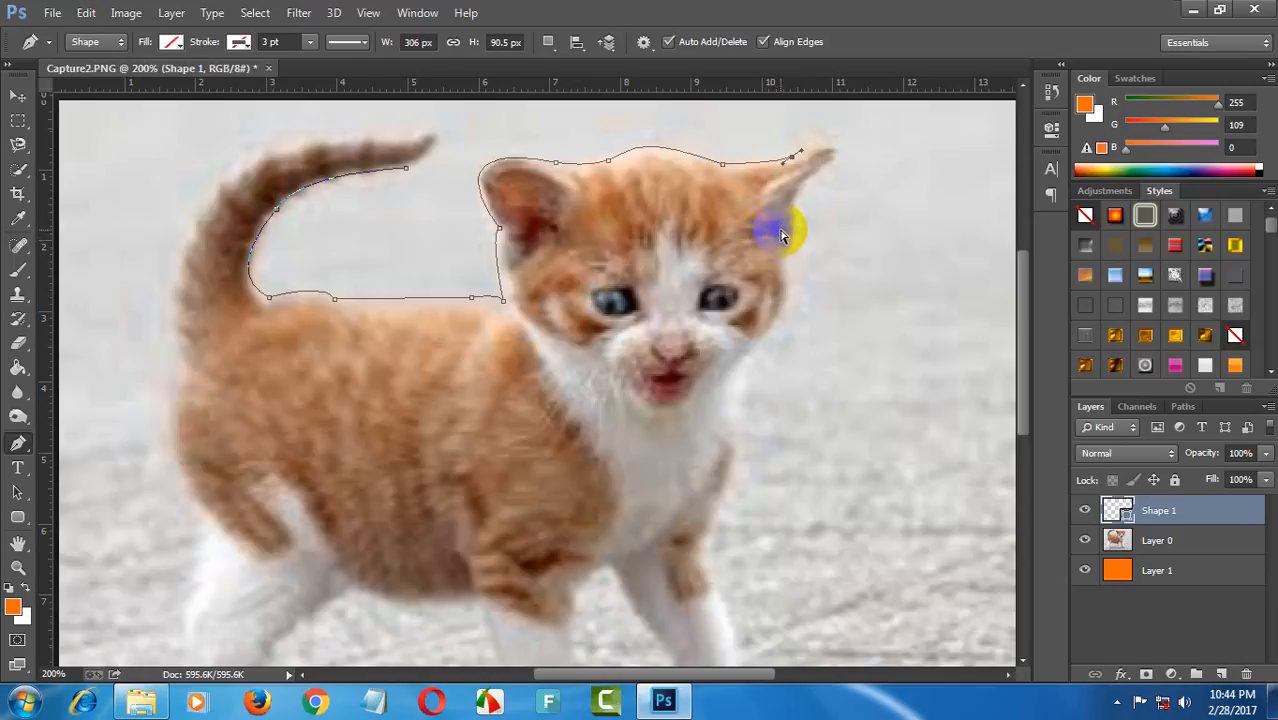
drag(826, 170, 802, 269)
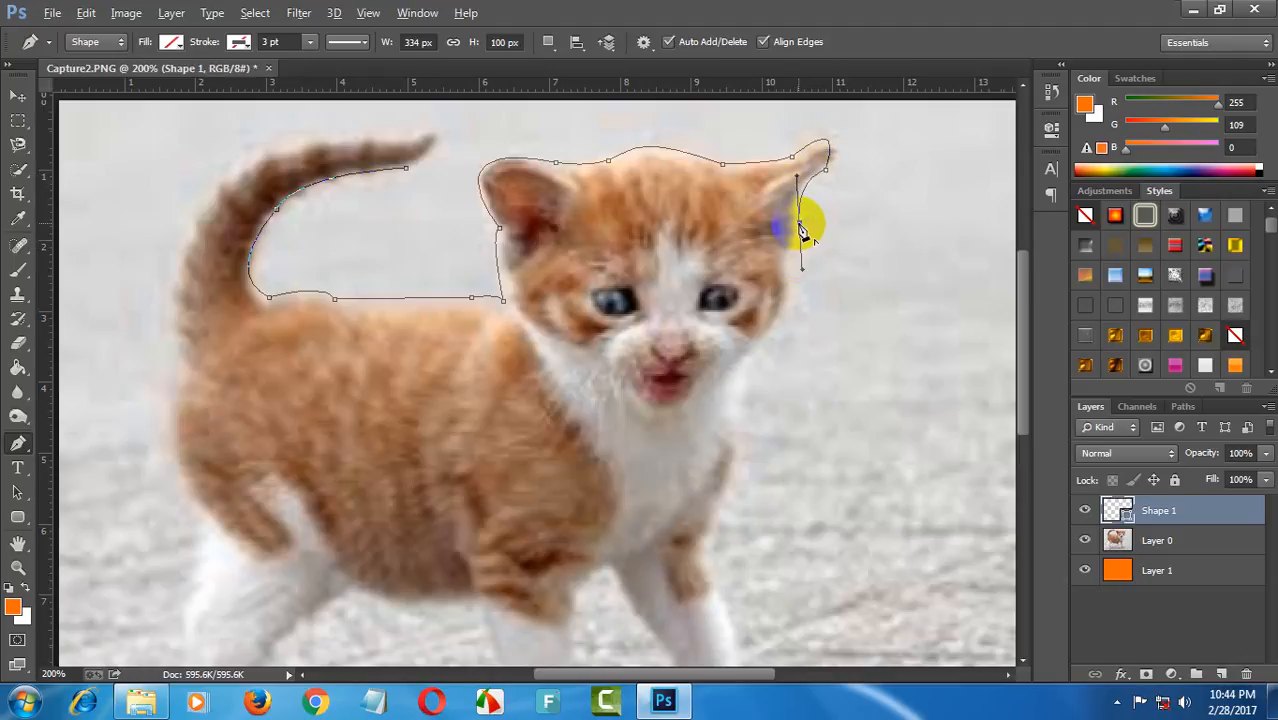
drag(775, 321, 700, 281)
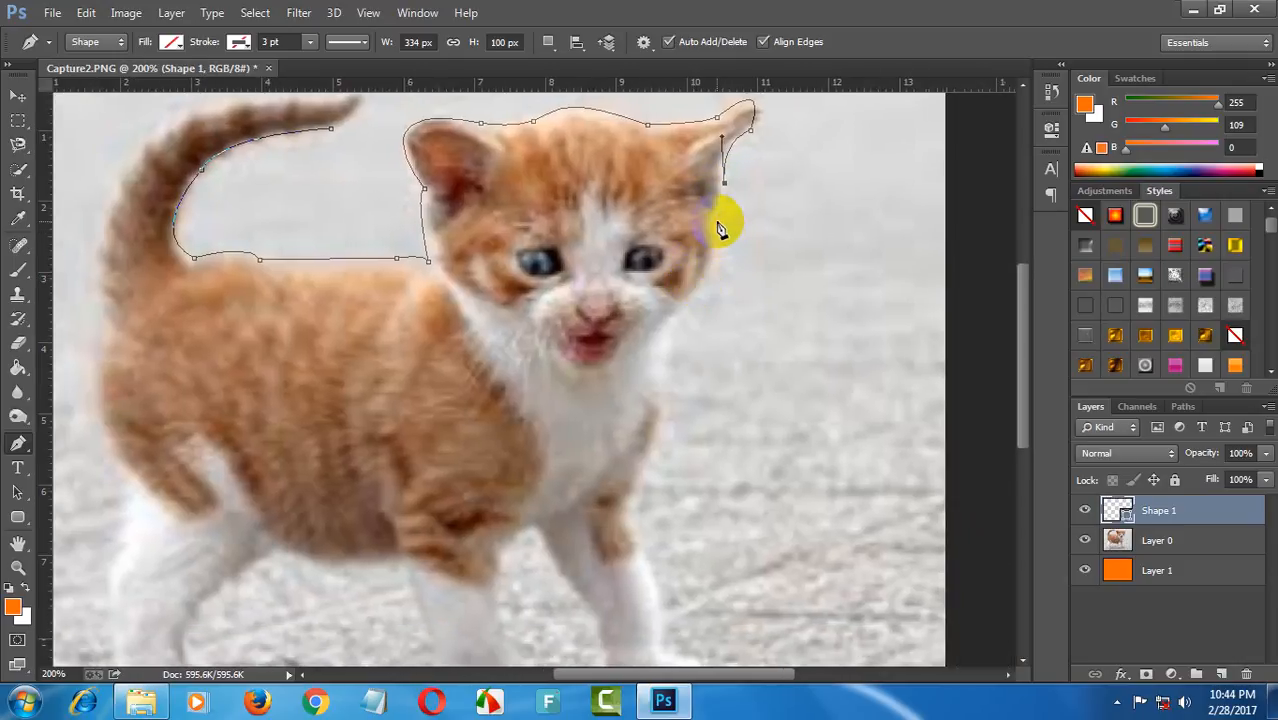
drag(712, 226, 713, 229)
alt+click(718, 220)
Step: Continue the pen outline along the cheek and down the chest to the top of the kitten's far front leg
drag(687, 311, 623, 285)
alt+click(687, 311)
alt+click(641, 262)
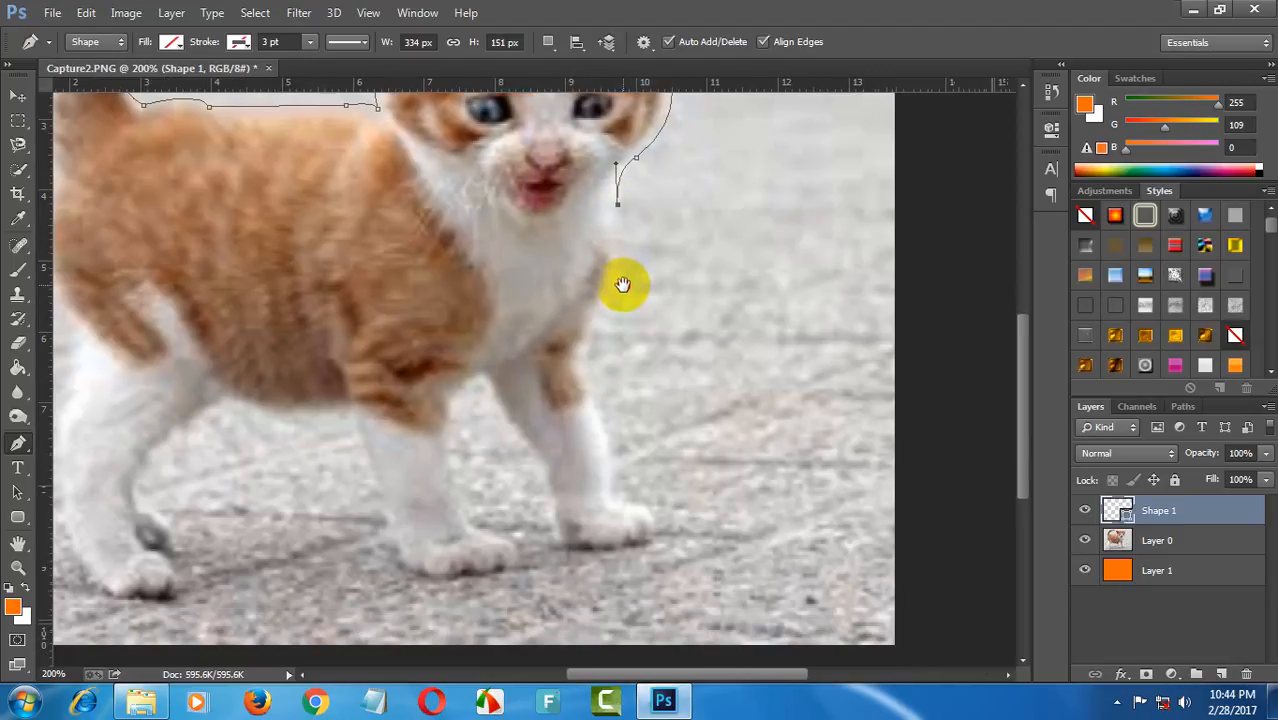
drag(594, 329, 562, 376)
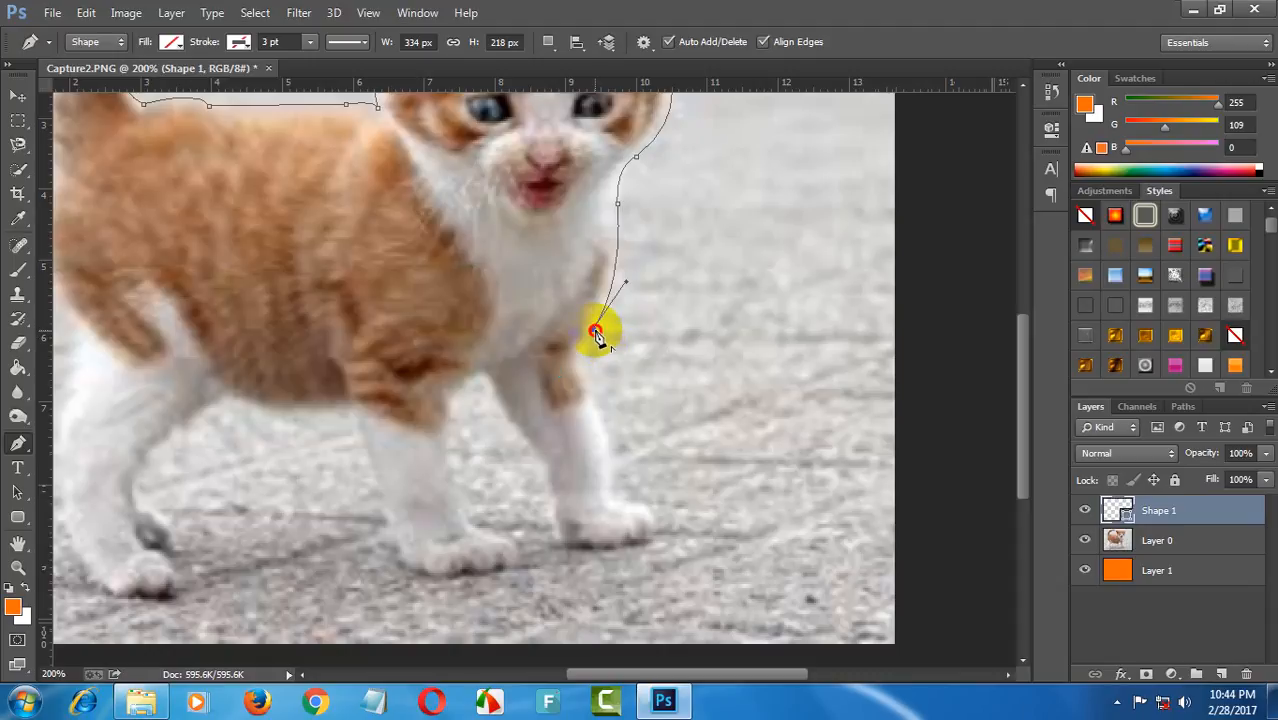
click(594, 329)
click(582, 357)
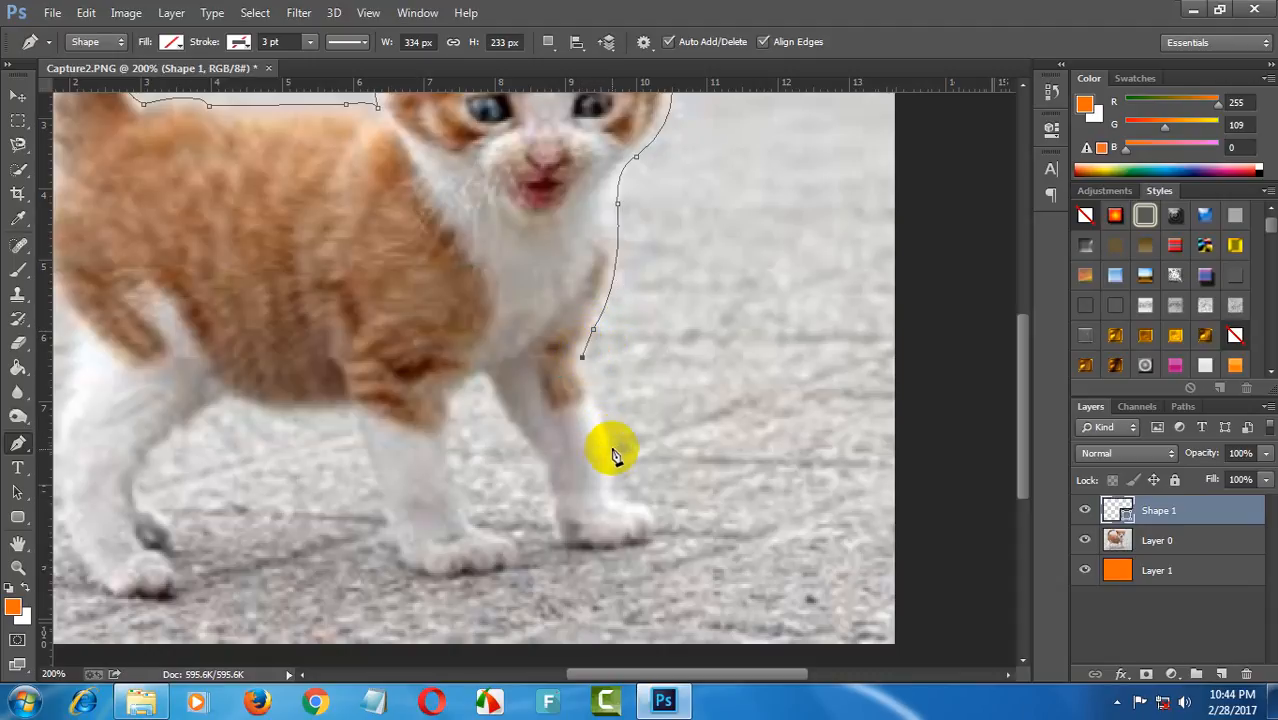
Step: Trace the front edge of the far front leg and around its paw to the back of the paw
mouse_move(611, 458)
mouse_down()
mouse_move(608, 490)
mouse_move(608, 452)
mouse_up()
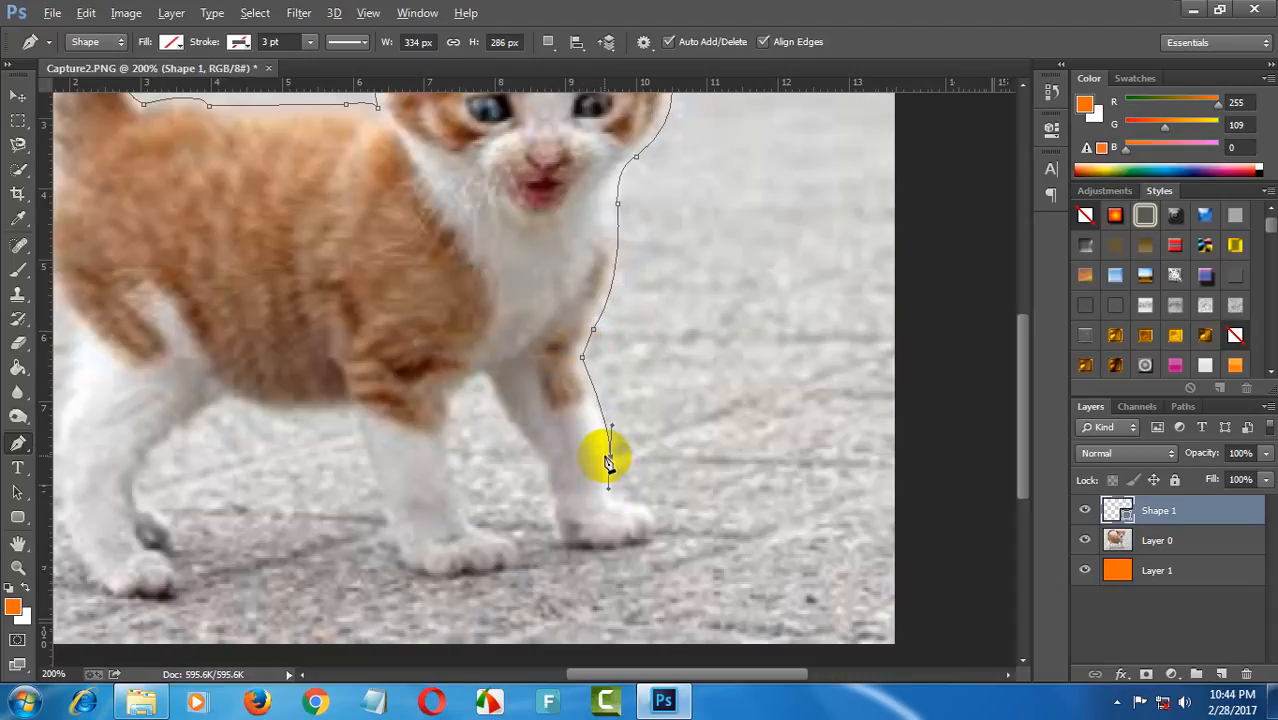
scroll(645, 454, down, 4)
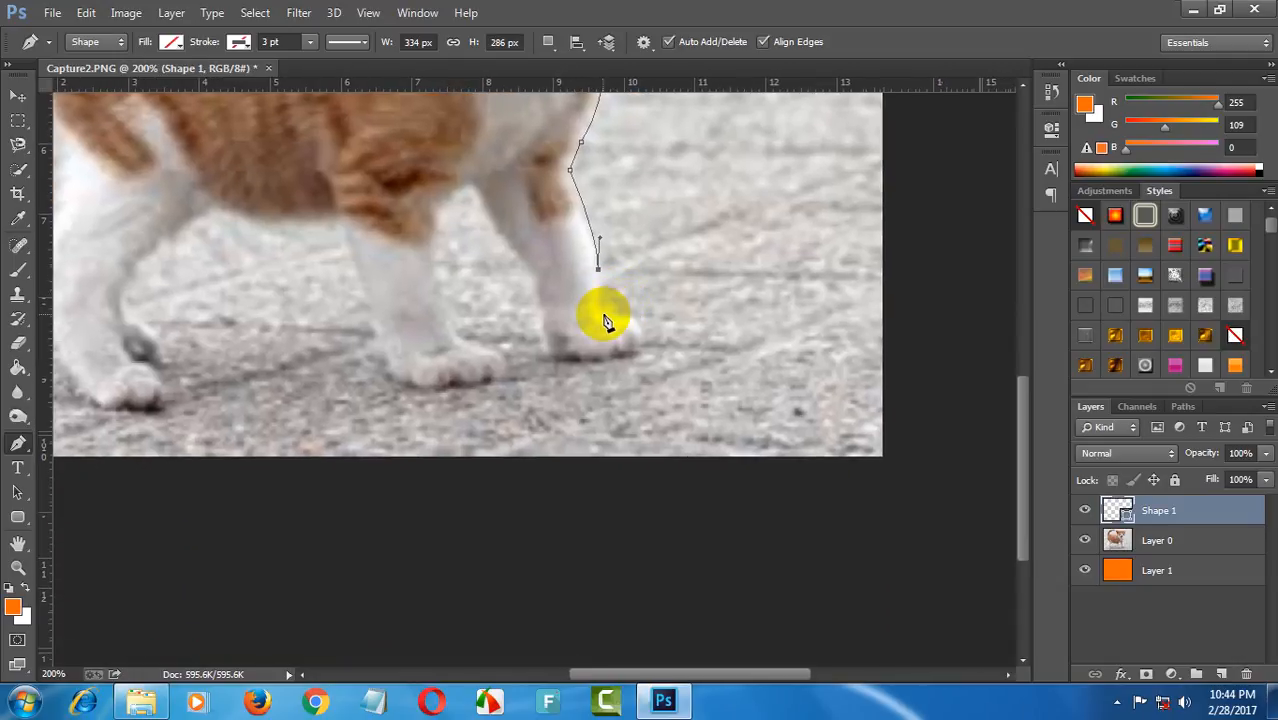
click(601, 307)
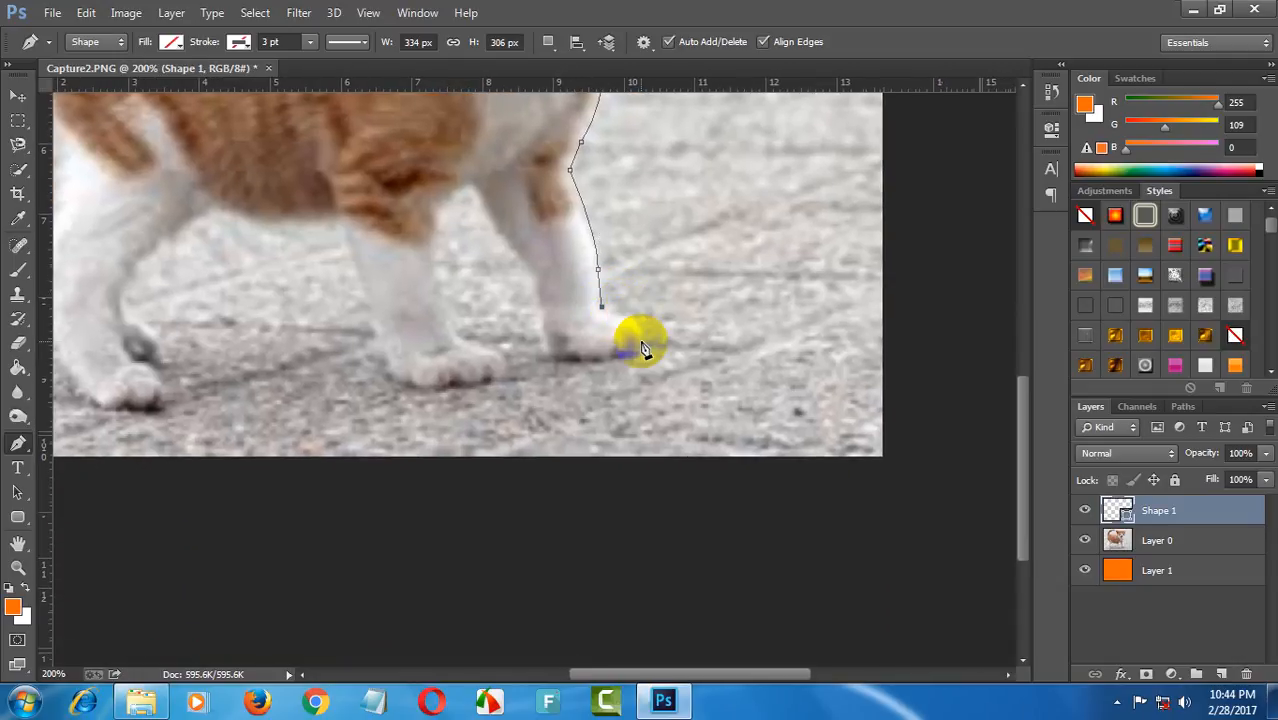
drag(643, 345, 607, 355)
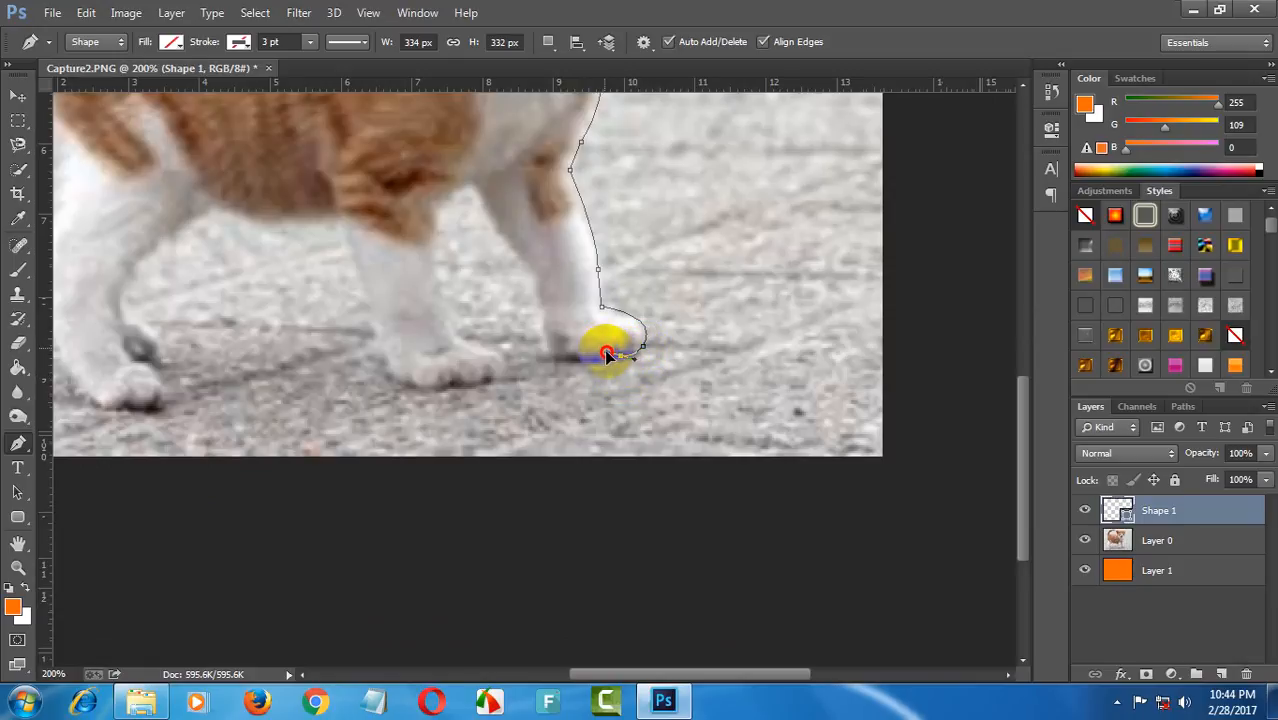
alt+click(620, 356)
drag(580, 362, 543, 334)
alt+click(579, 363)
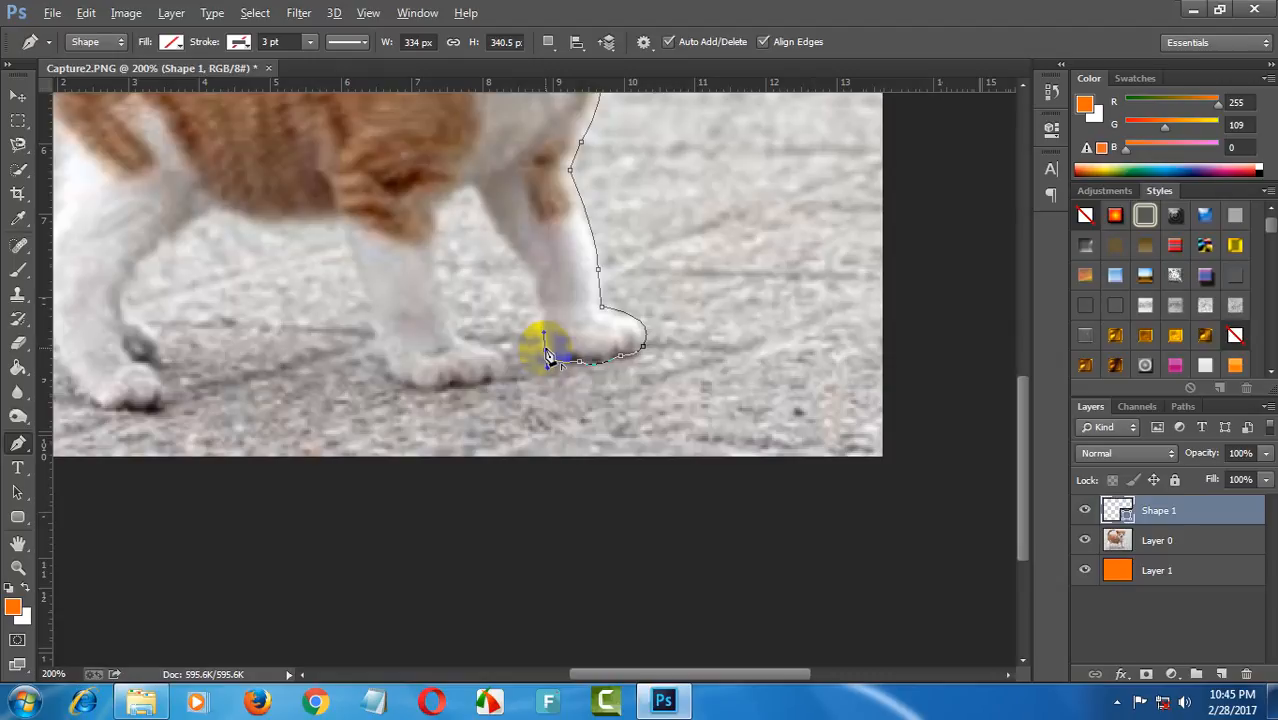
alt+click(545, 350)
Step: Trace up the inner edge of that leg, around the gap between the front legs and down the near leg to its paw
mouse_move(529, 277)
mouse_down()
mouse_move(519, 261)
mouse_move(518, 279)
mouse_up()
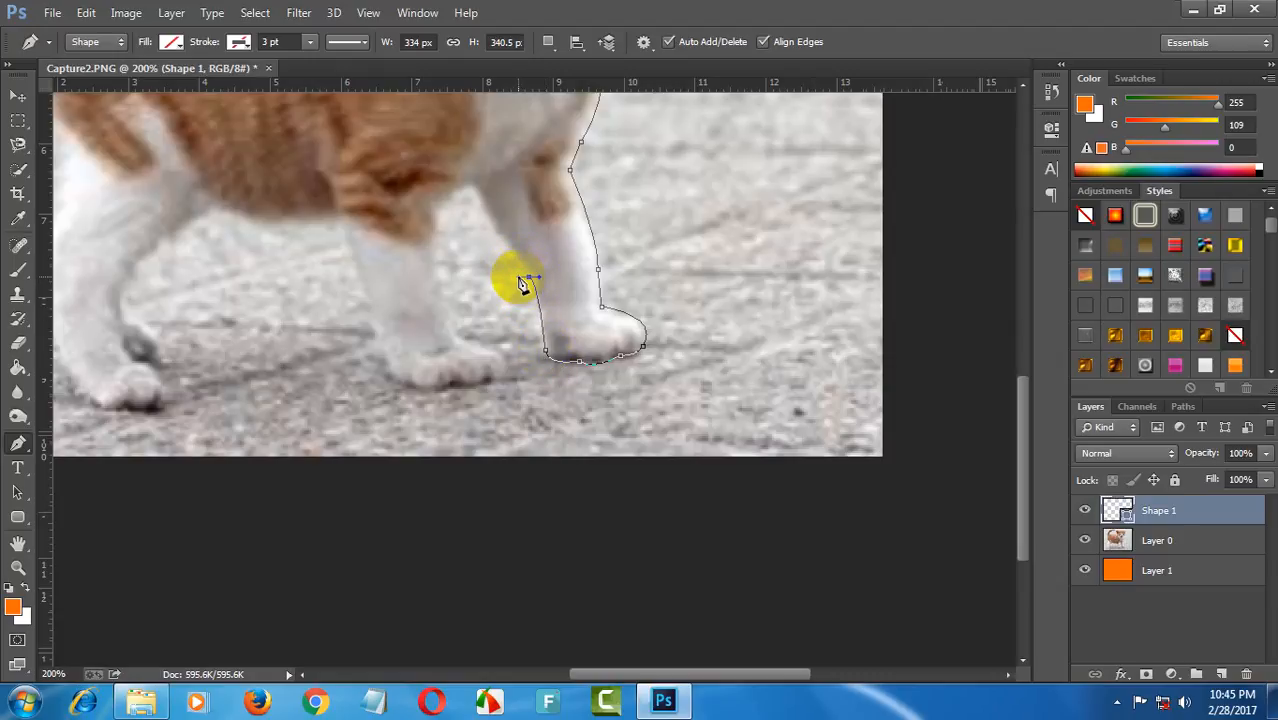
alt+click(530, 278)
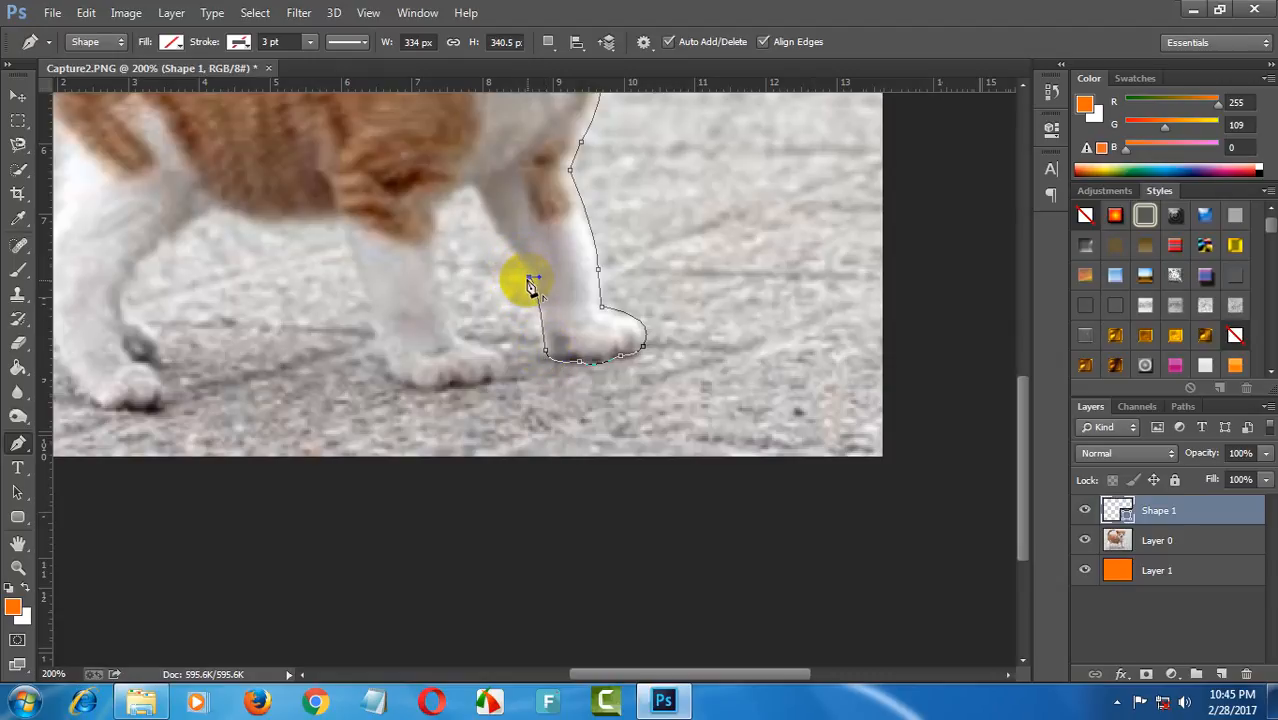
click(476, 187)
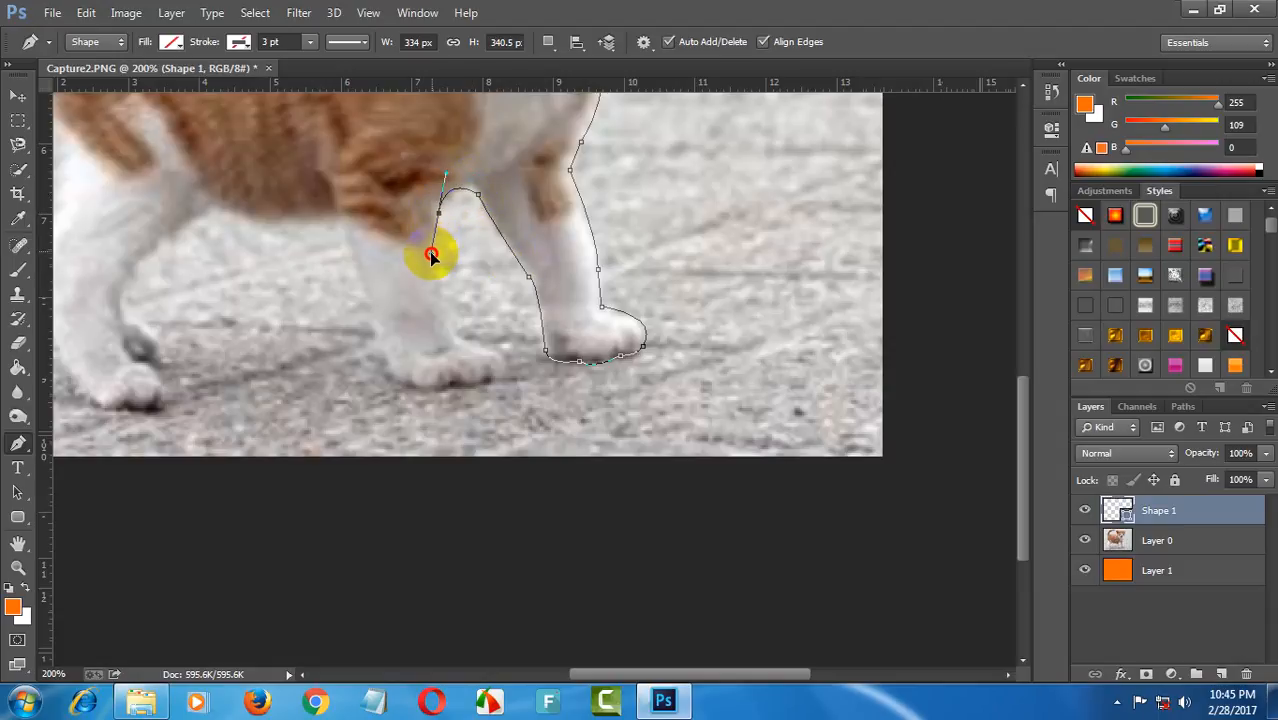
drag(443, 199, 443, 222)
drag(444, 284, 465, 329)
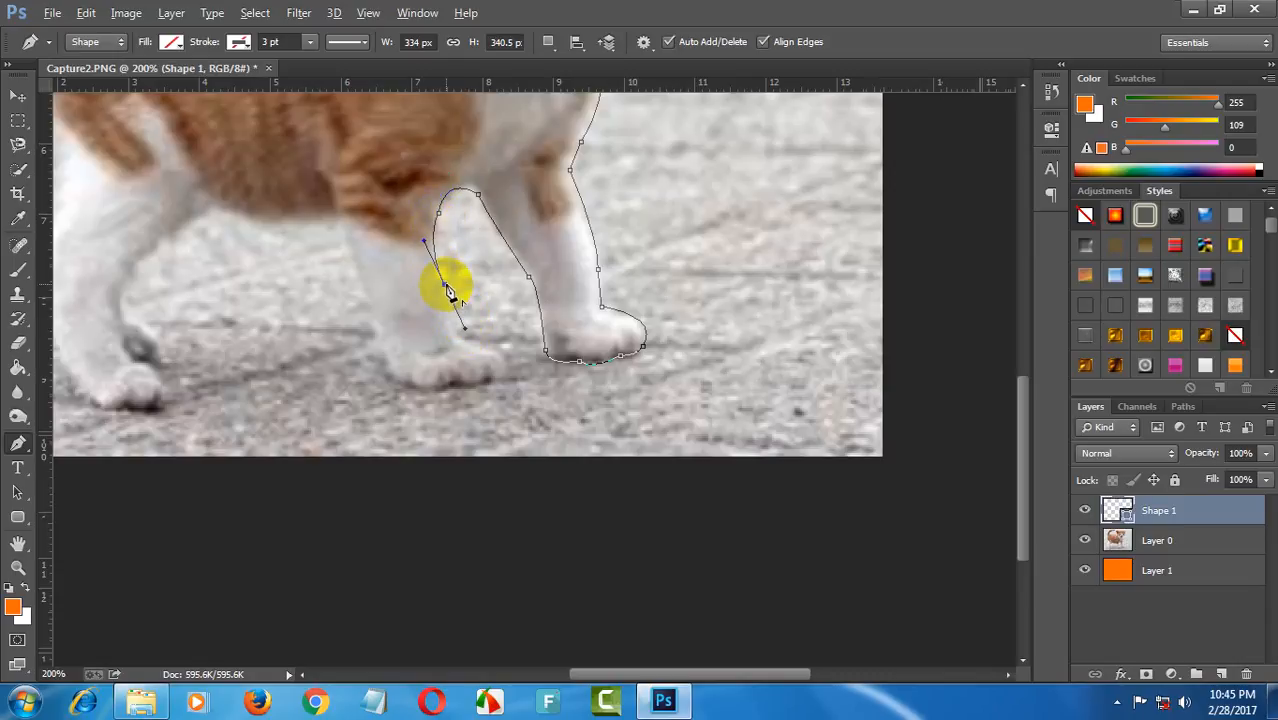
alt+click(445, 285)
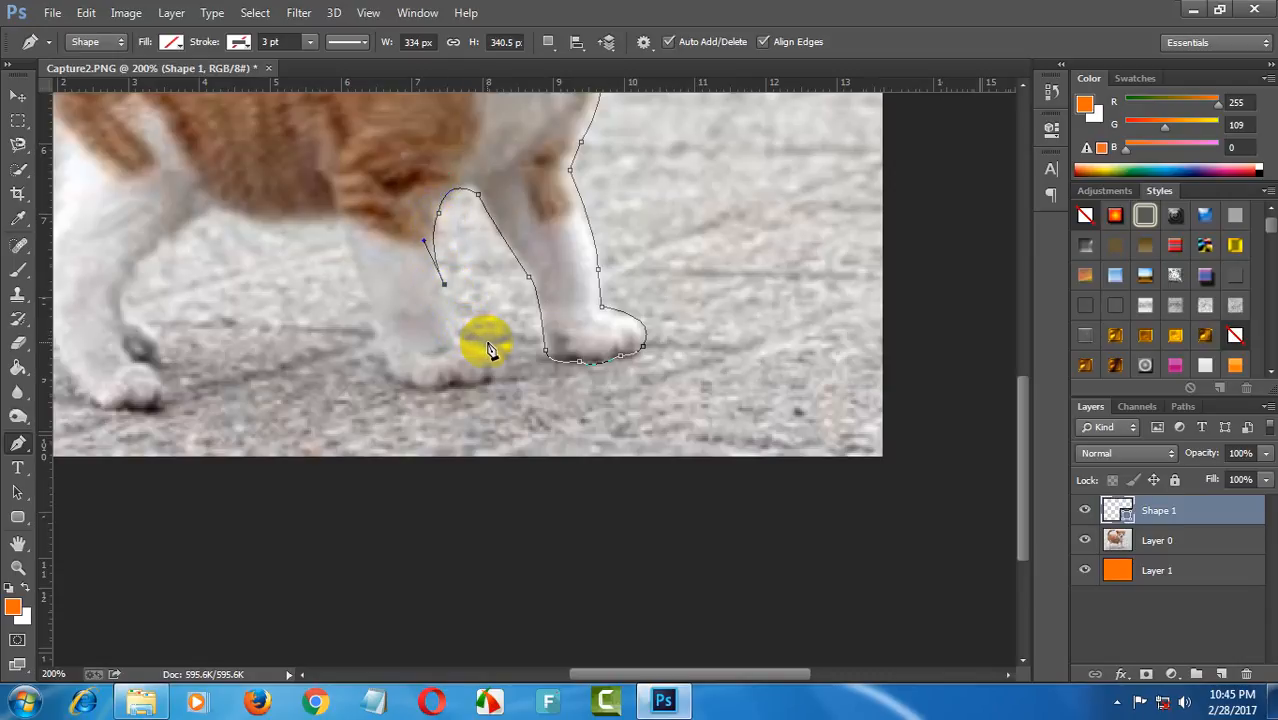
drag(490, 343, 539, 347)
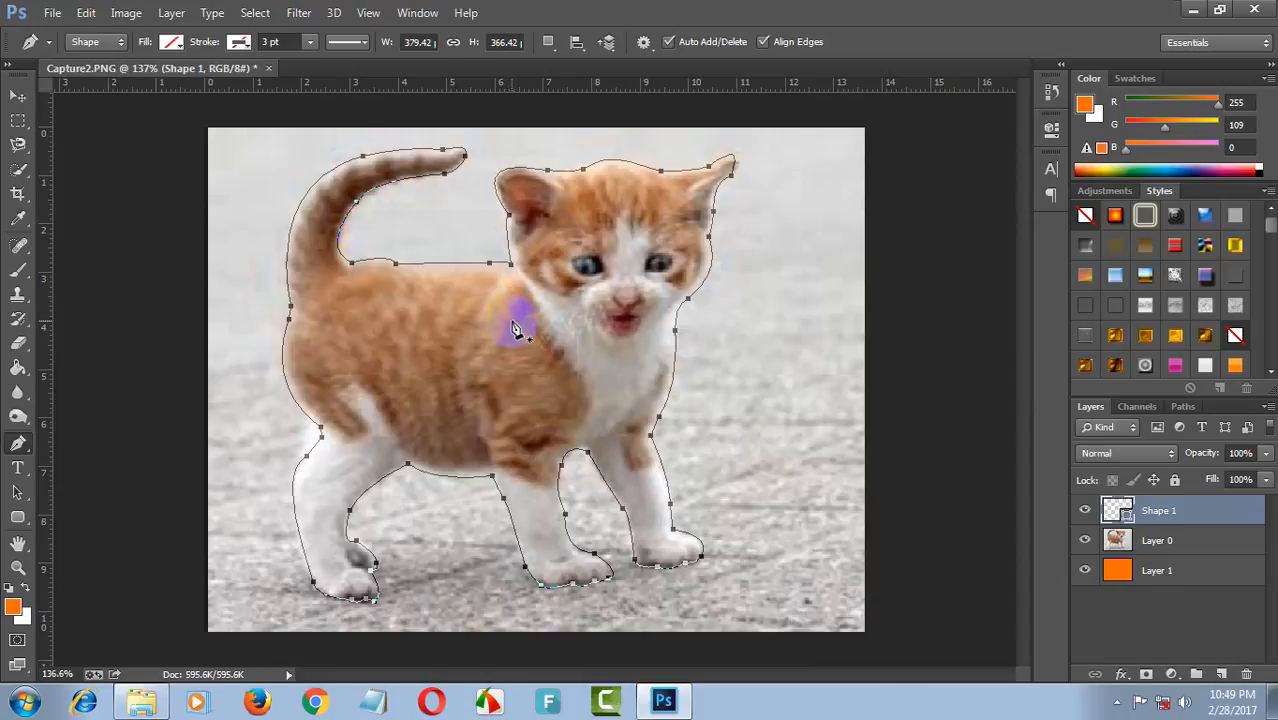
Step: Make a new anti-aliased selection from the completed kitten path with a feather radius of 3 pixels
right_click(511, 320)
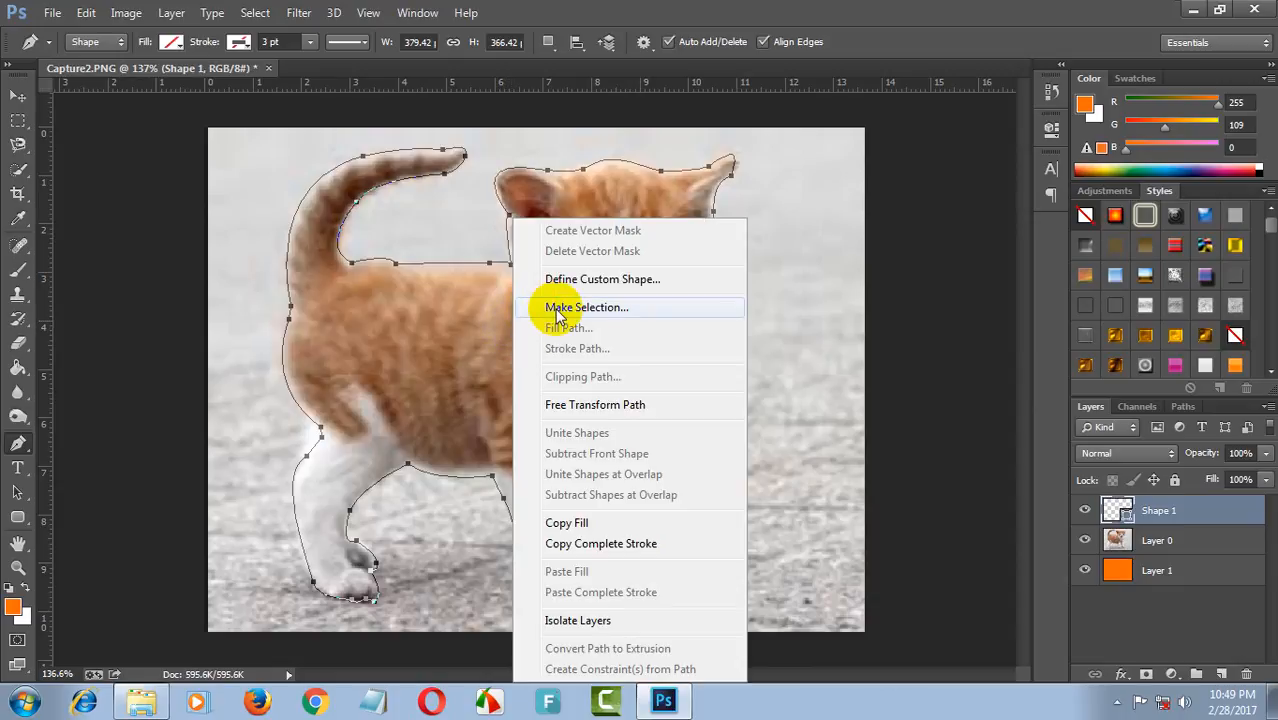
click(558, 310)
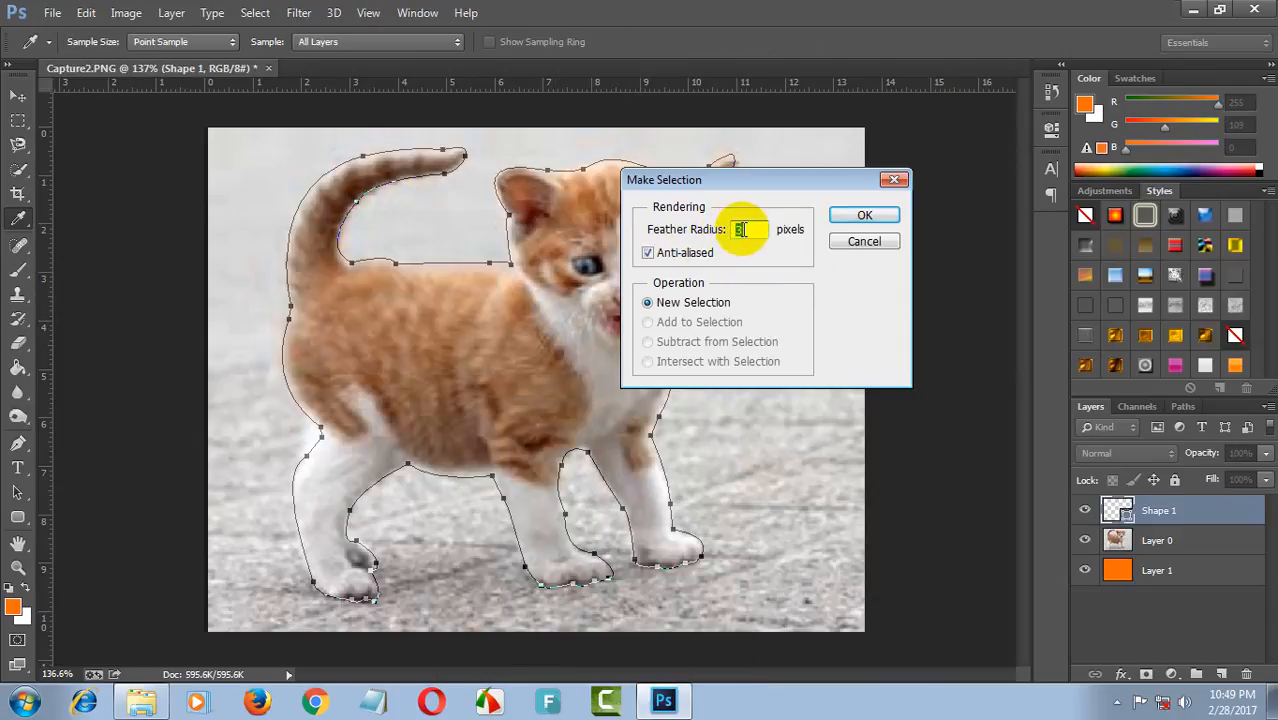
click(751, 229)
drag(756, 230, 729, 230)
click(775, 181)
drag(775, 181, 865, 171)
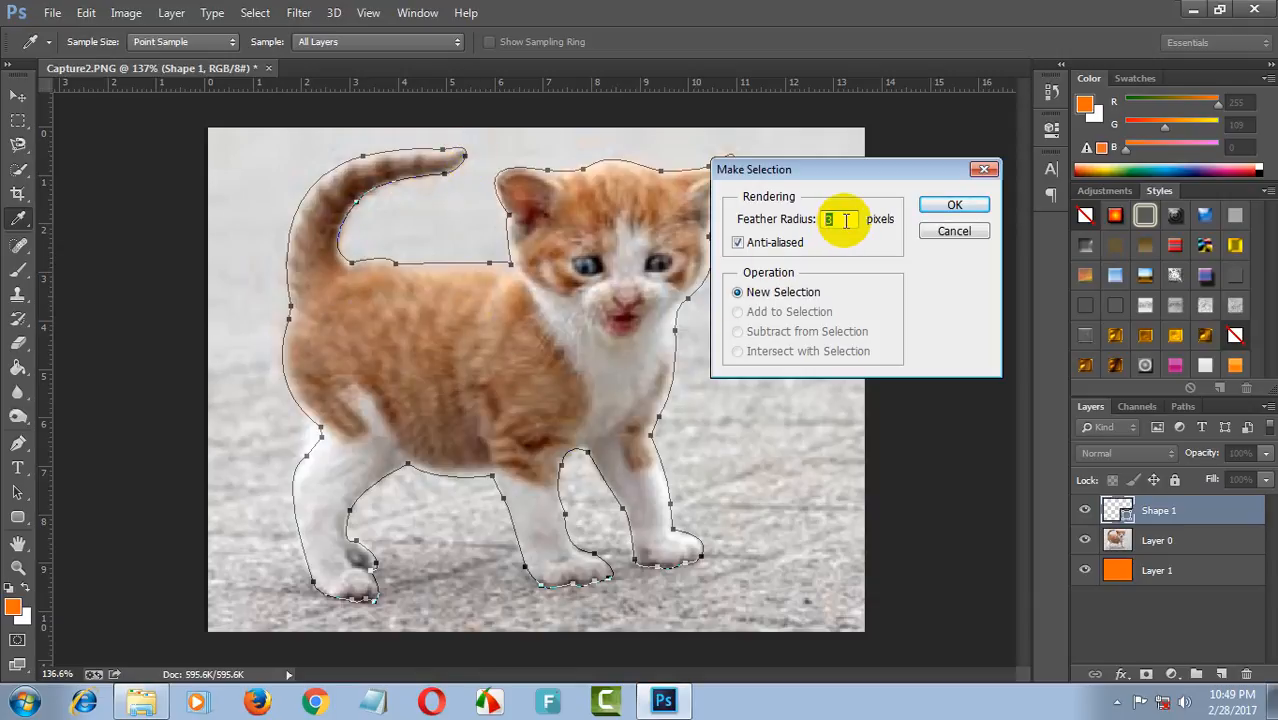
click(964, 205)
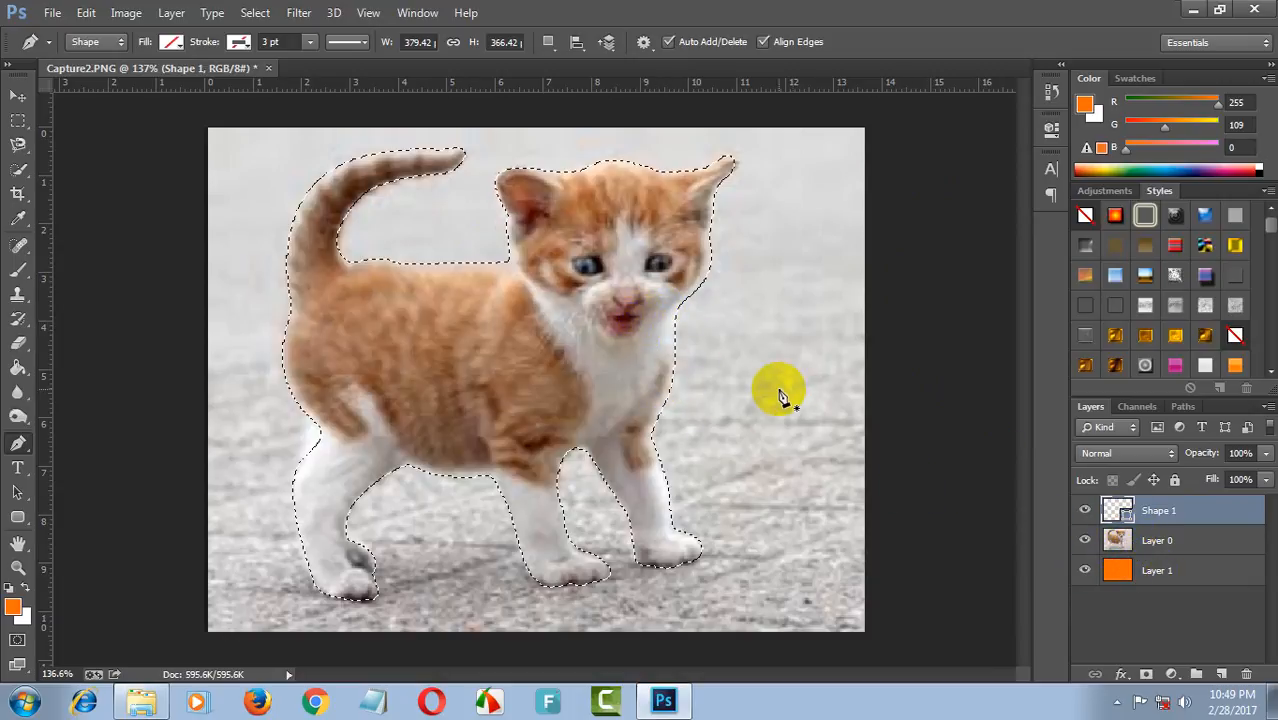
Step: On Layer 0, invert the kitten selection and try deleting the background around it
click(1163, 541)
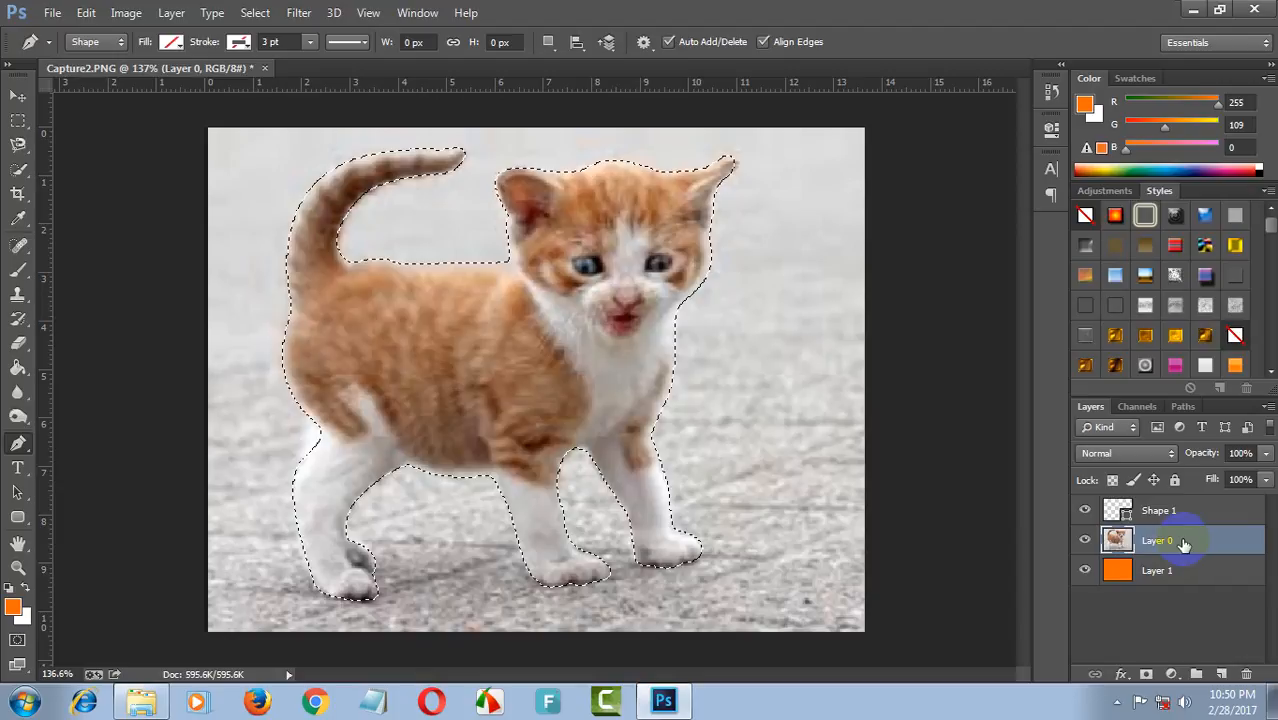
key(ctrl+shift+i)
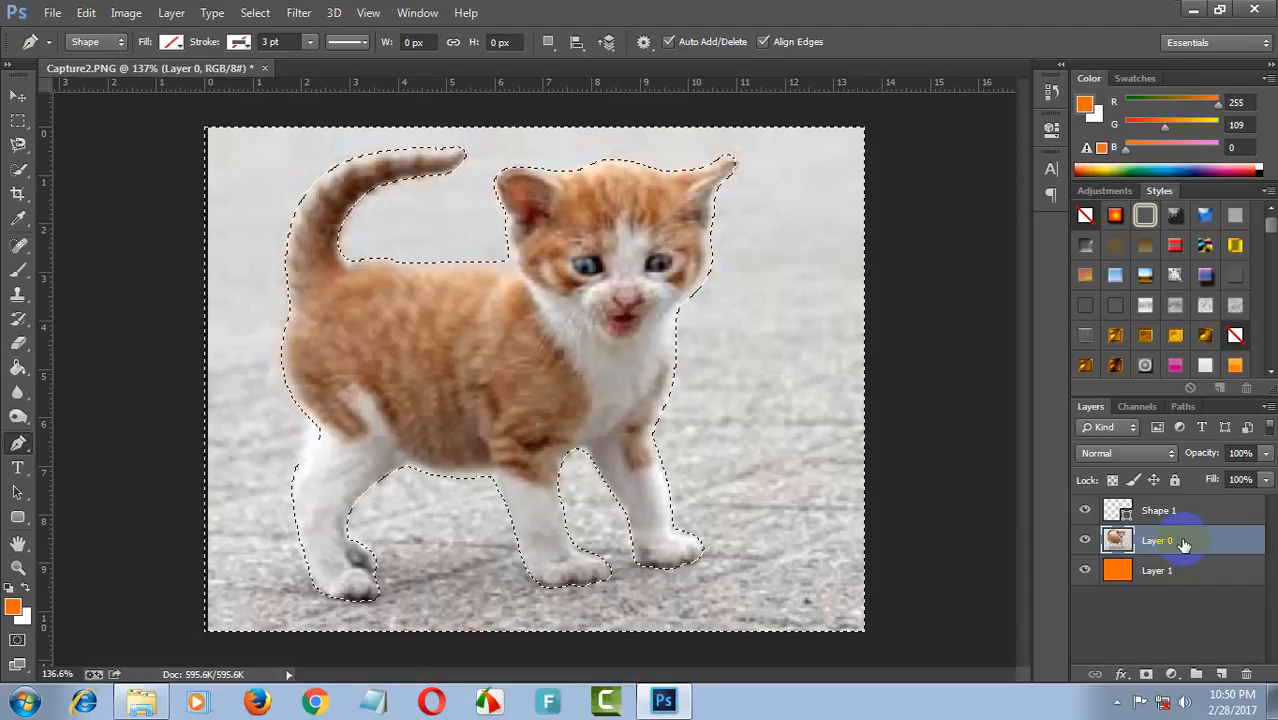
key(Delete)
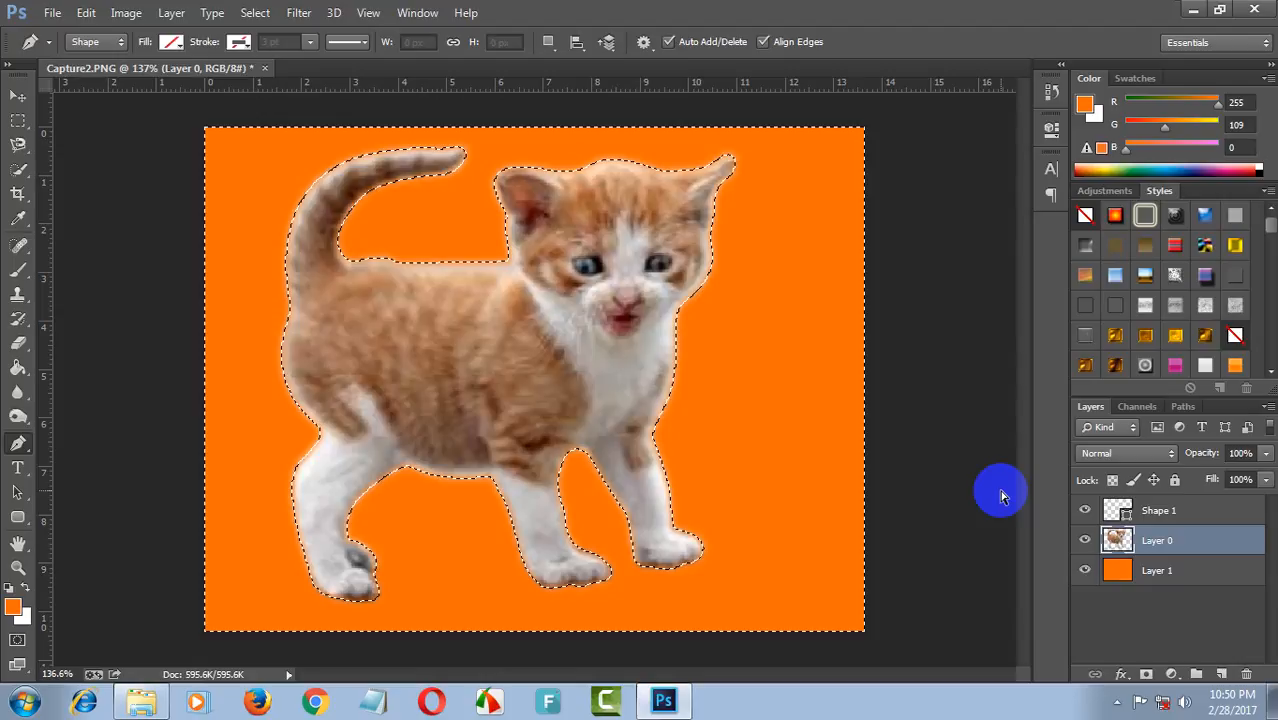
key(ctrl+z)
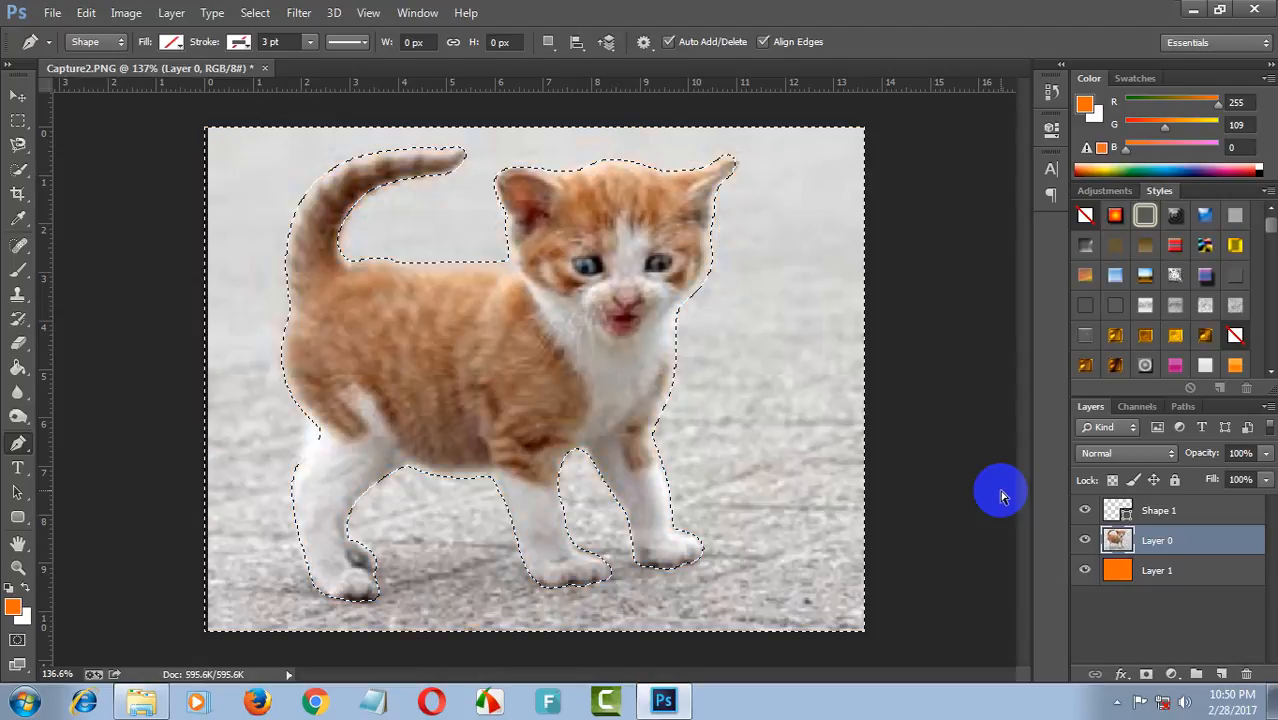
key(Delete)
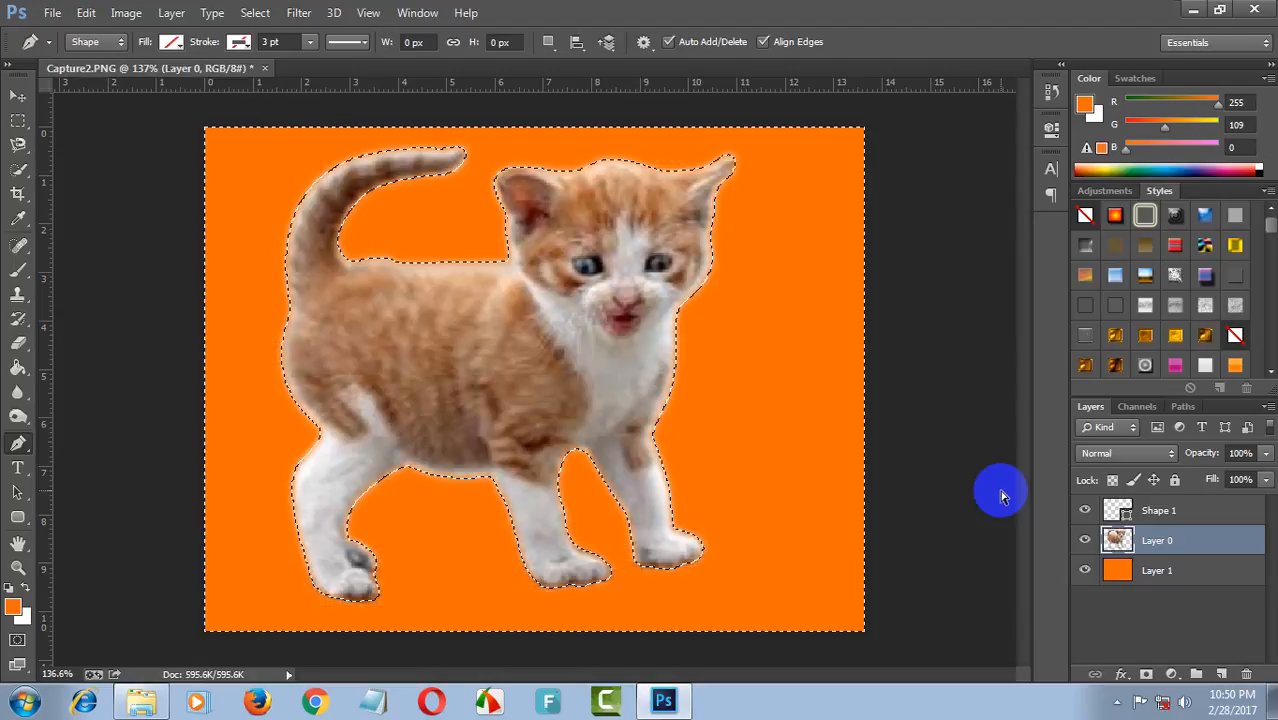
Step: Undo the background deletion, the selection inversion and the switch to Layer 0
key(ctrl+alt+z)
key(ctrl+alt+z)
key(ctrl+alt+z)
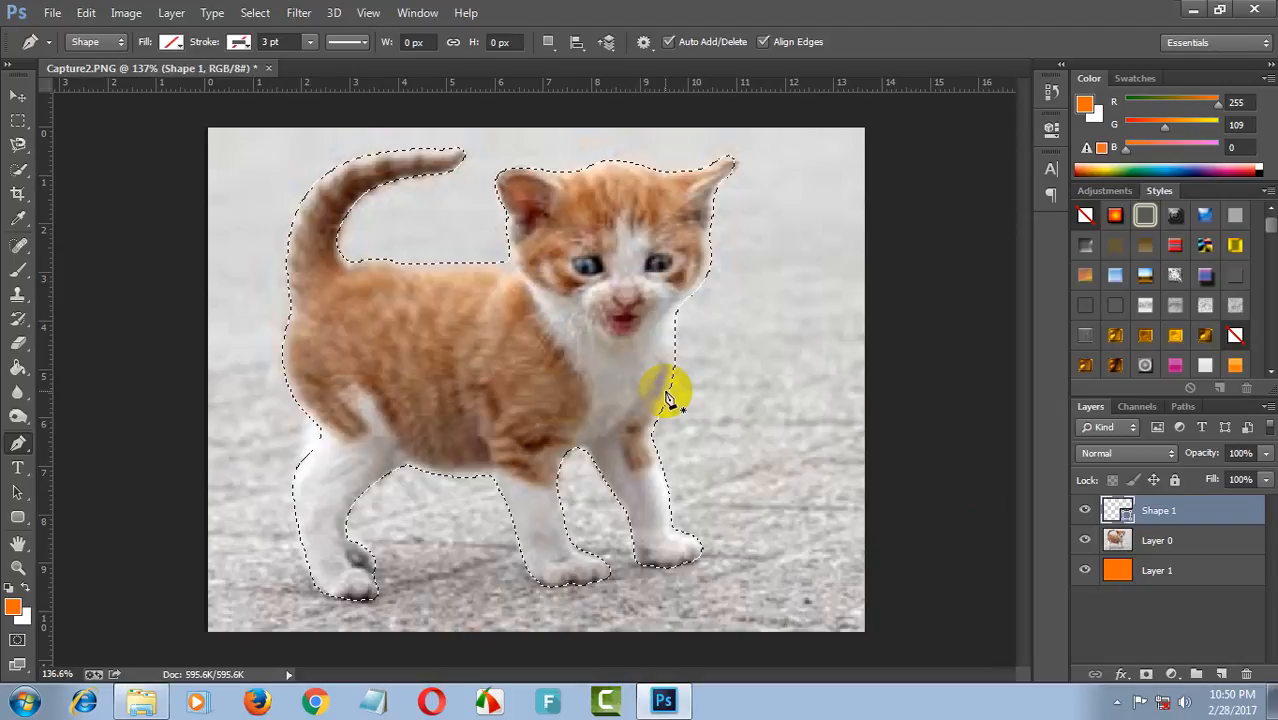
Step: Copy the selected kitten from Layer 0 to a new layer, hide Layer 0 and inspect the cutout's edges
click(1160, 540)
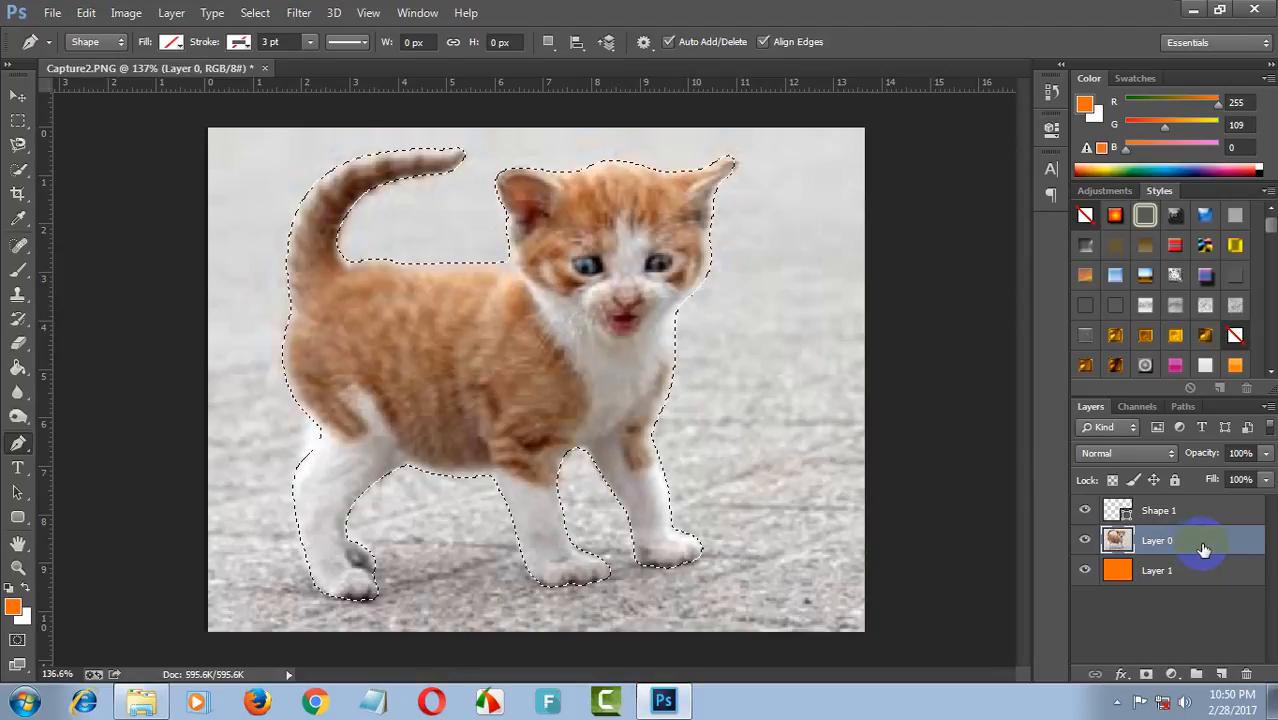
key(ctrl+j)
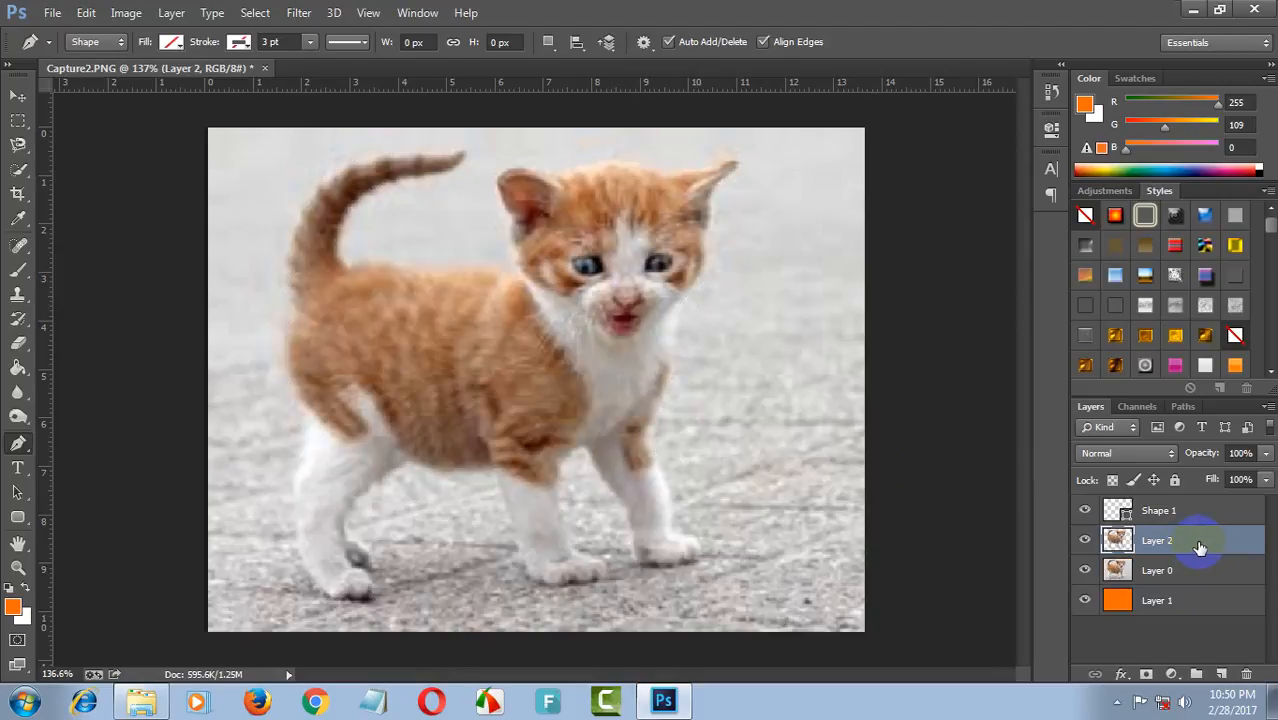
click(1085, 572)
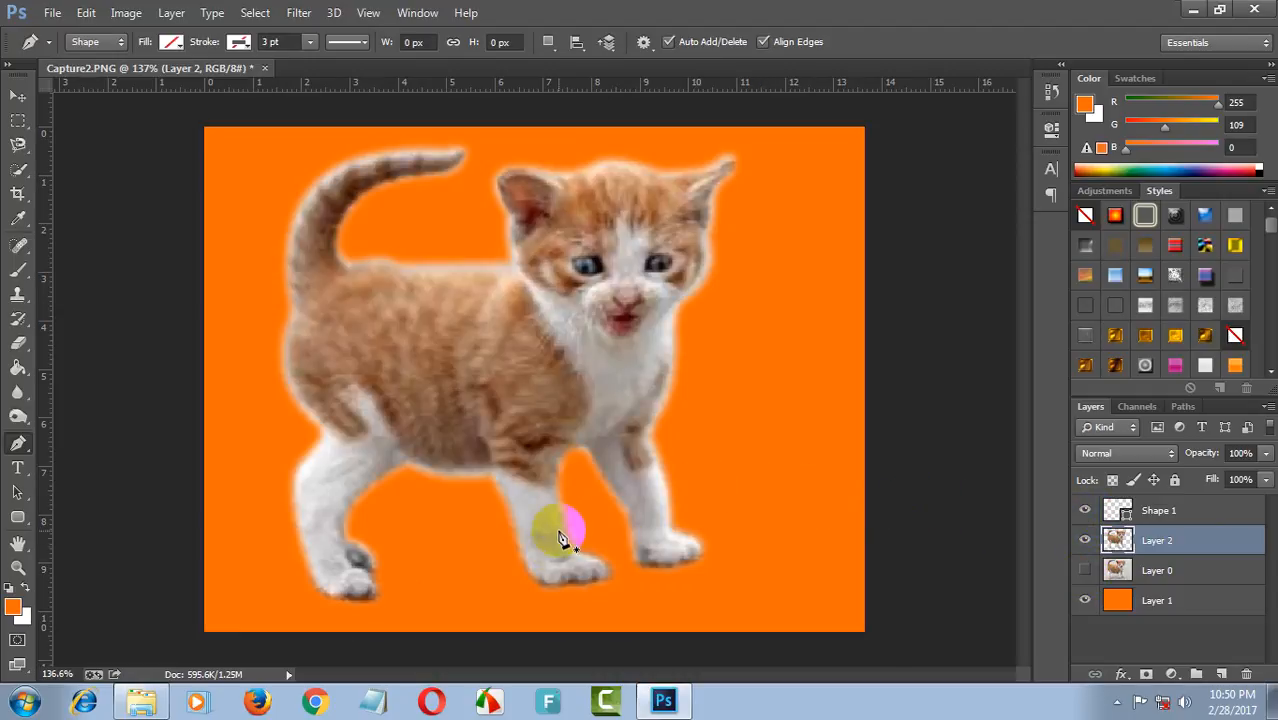
scroll(560, 538, up, 5)
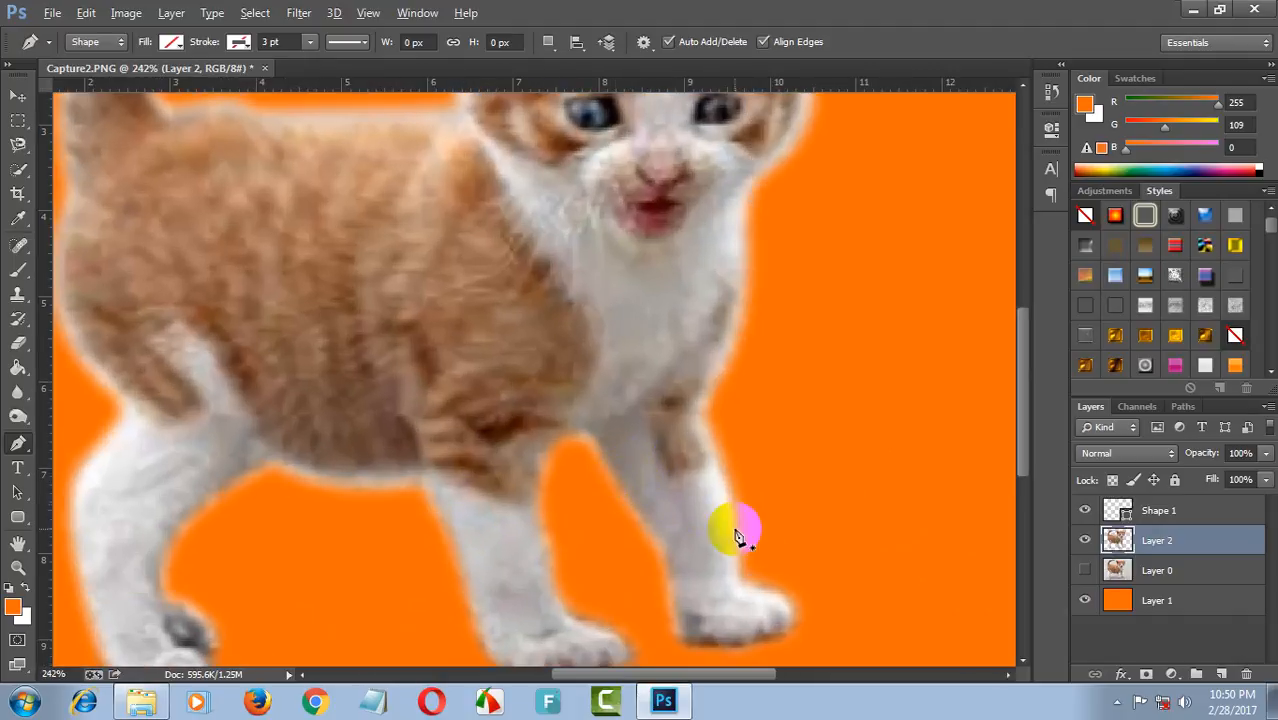
scroll(542, 449, up, 1)
scroll(559, 477, down, 2)
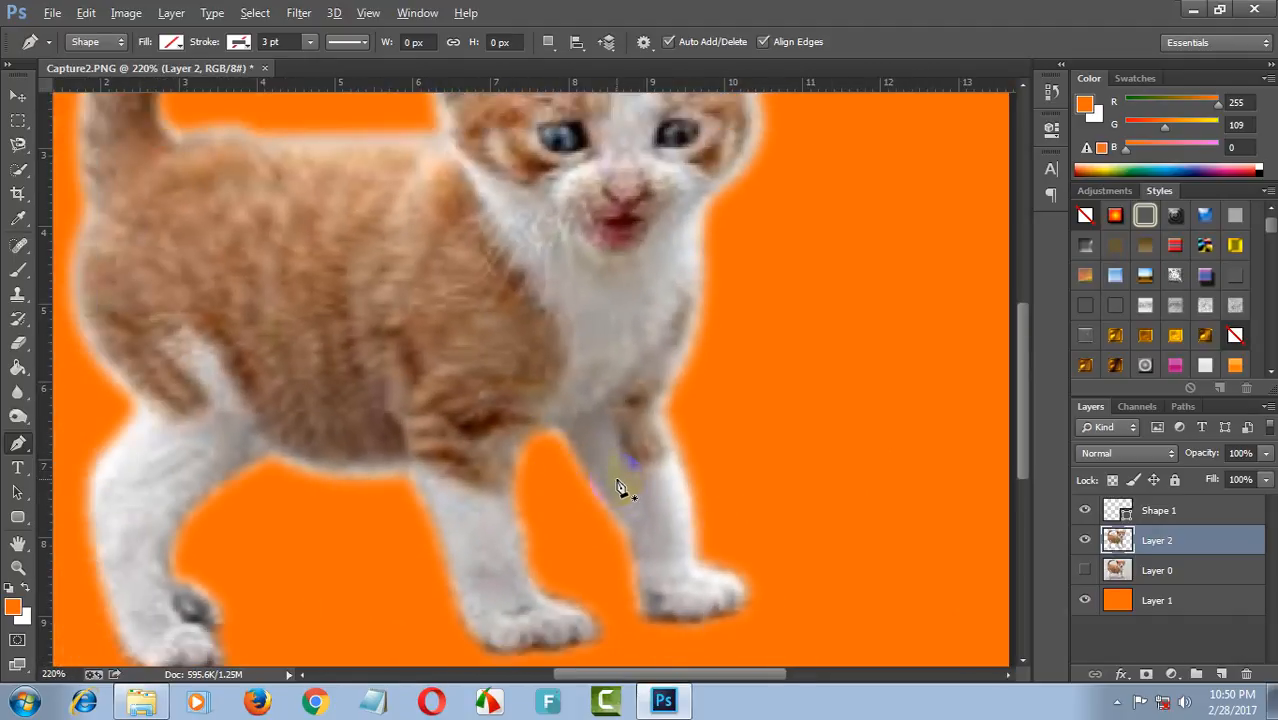
Step: Examine the kitten cutout's edges against the orange background at several magnifications
scroll(590, 460, down, 2)
scroll(400, 300, up, 1)
scroll(470, 330, down, 1)
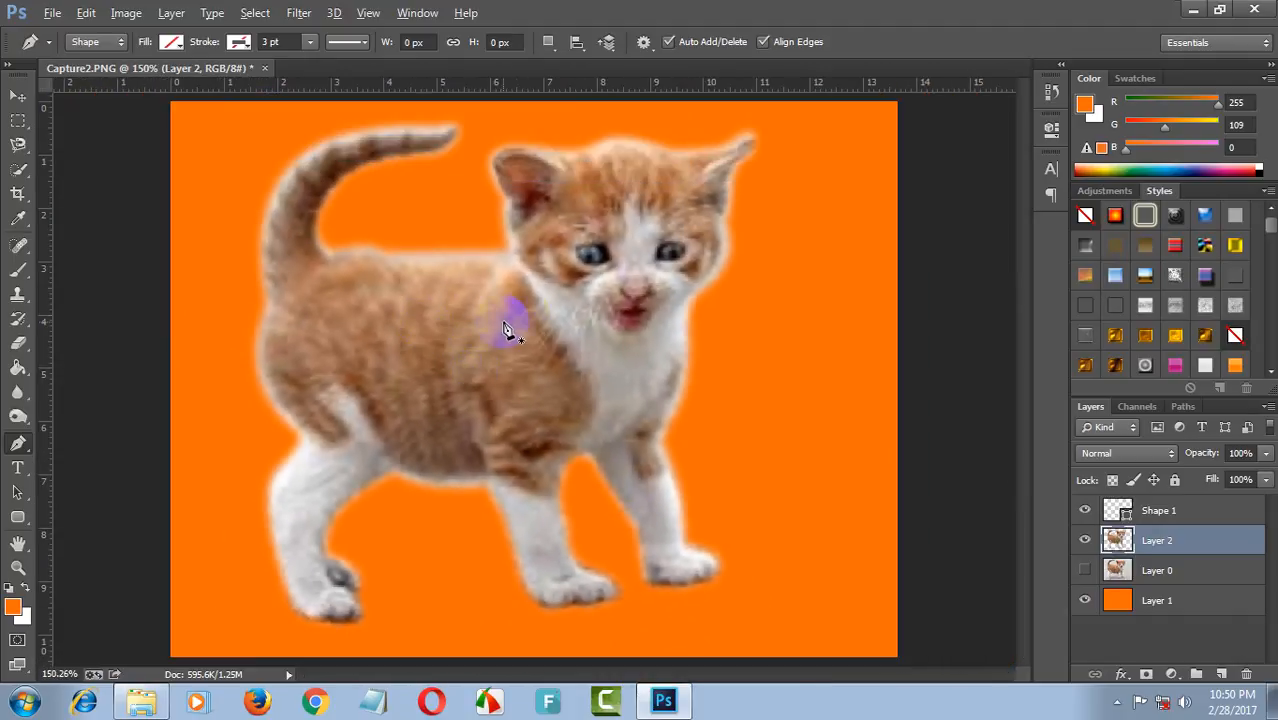
scroll(680, 317, up, 1)
scroll(720, 340, down, 1)
scroll(510, 325, down, 2)
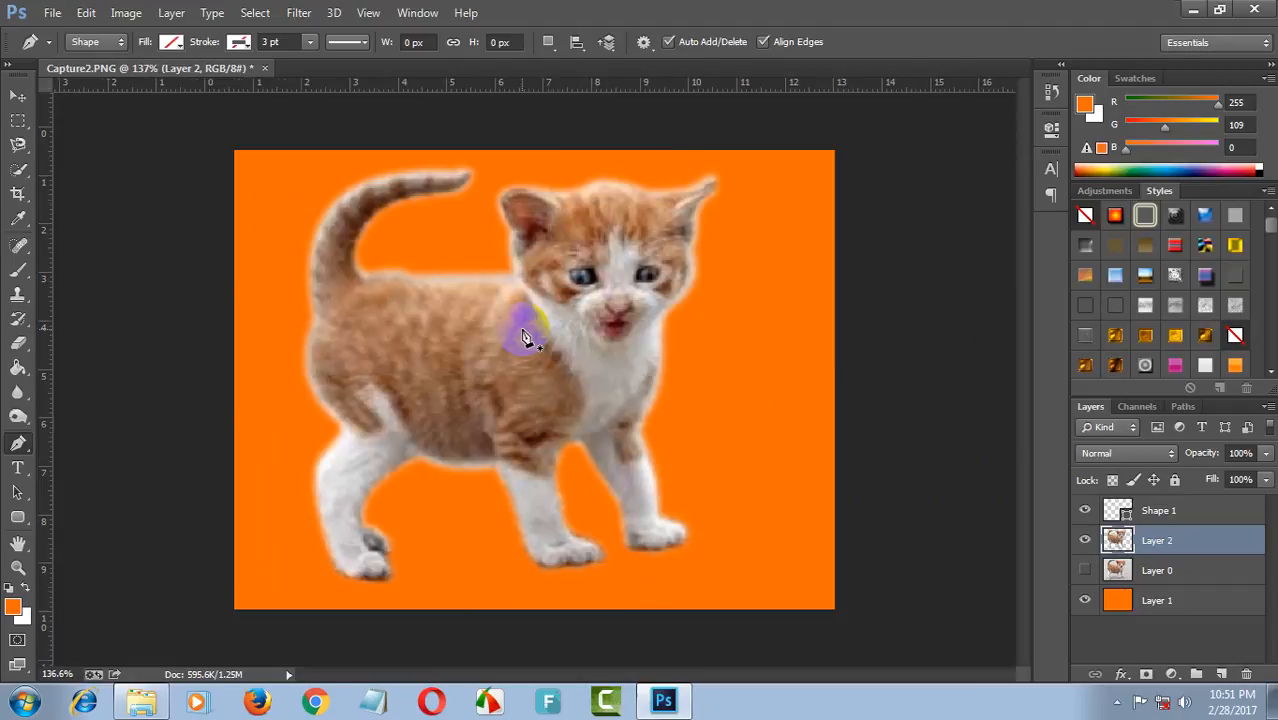
scroll(524, 332, up, 1)
scroll(622, 262, up, 2)
scroll(608, 298, down, 2)
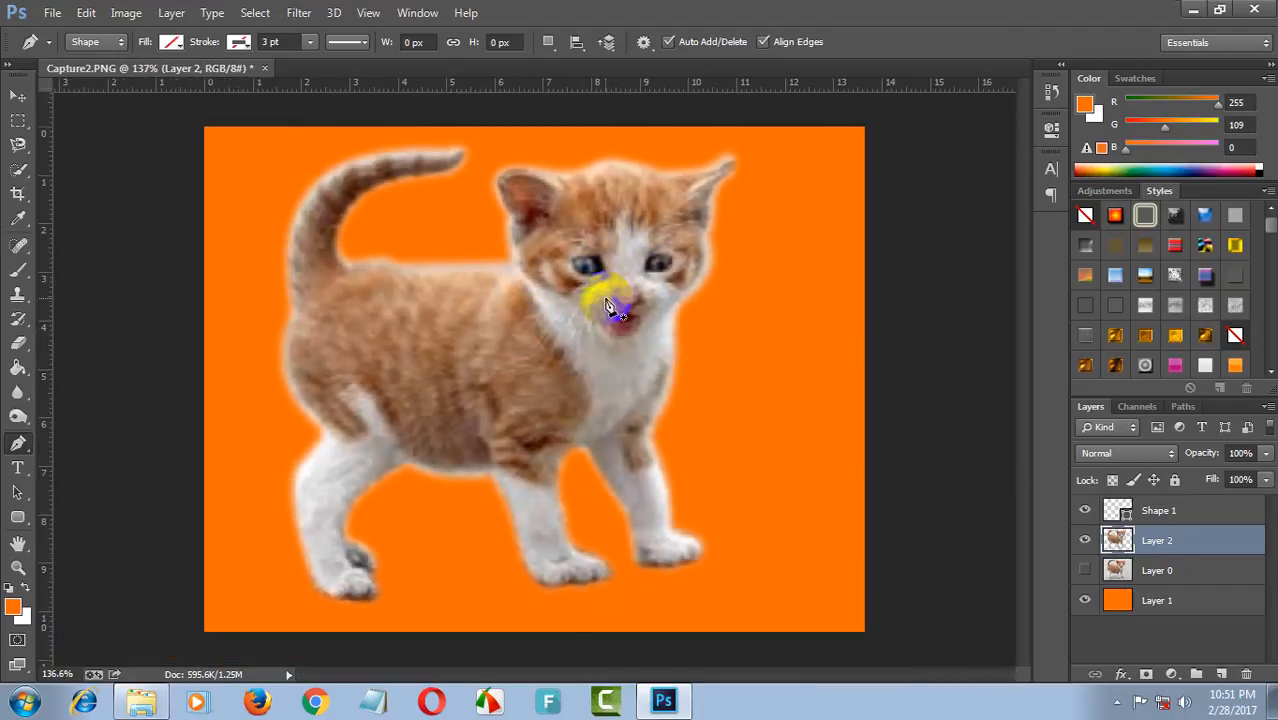
scroll(550, 262, up, 2)
scroll(600, 292, down, 1)
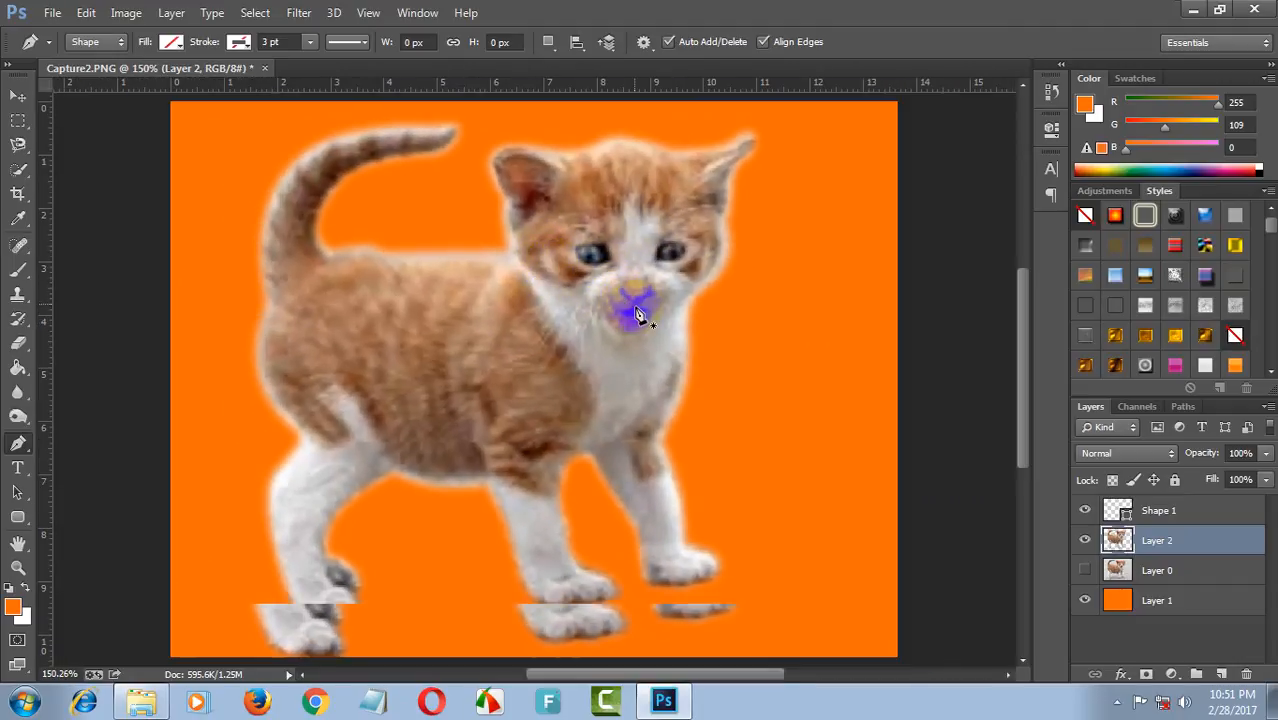
Step: Delete the Shape 1 layer containing the kitten's pen outline
click(1176, 514)
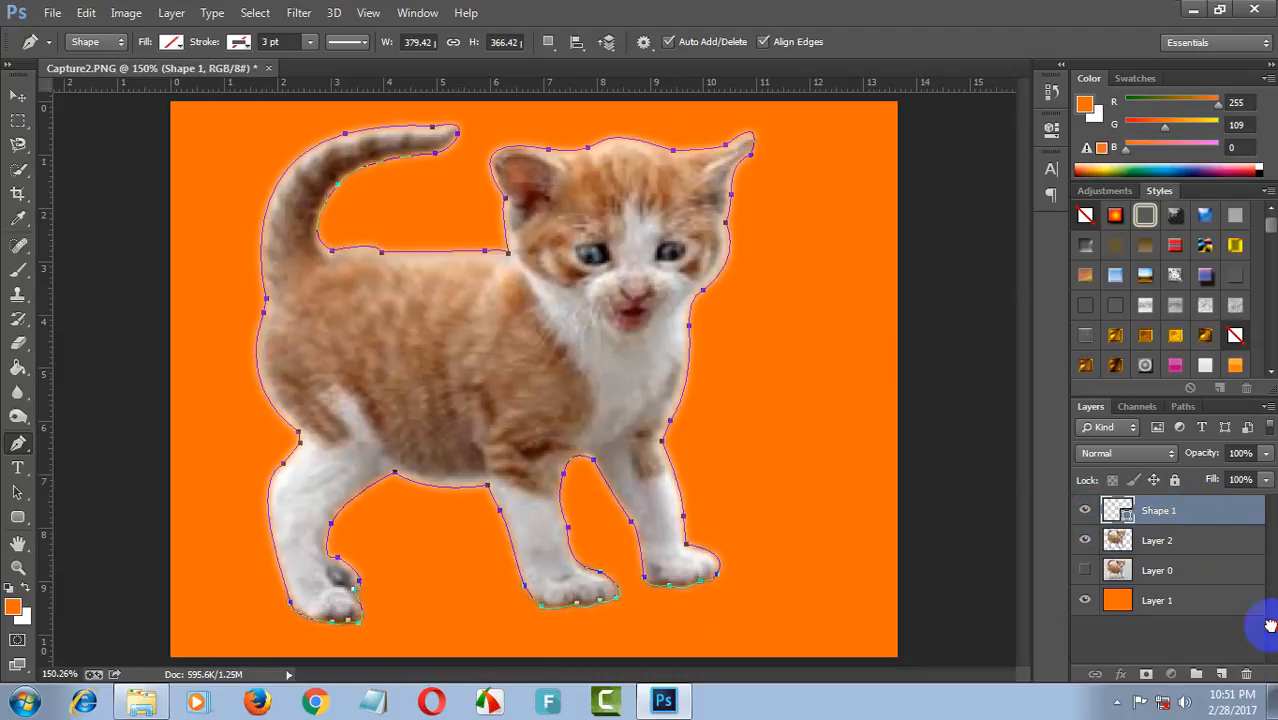
drag(1248, 673, 1248, 673)
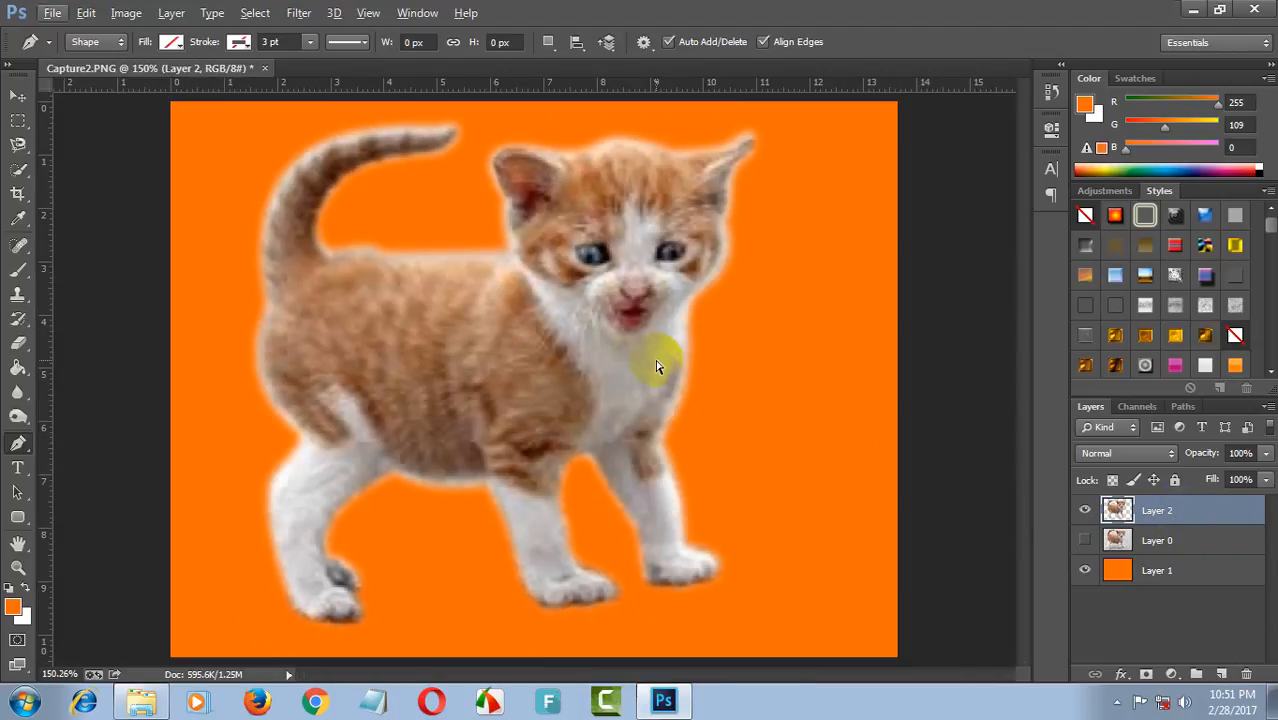
Step: Shift the hue of the kitten on Layer 2 to -13 with a Hue/Saturation adjustment
key(ctrl+u)
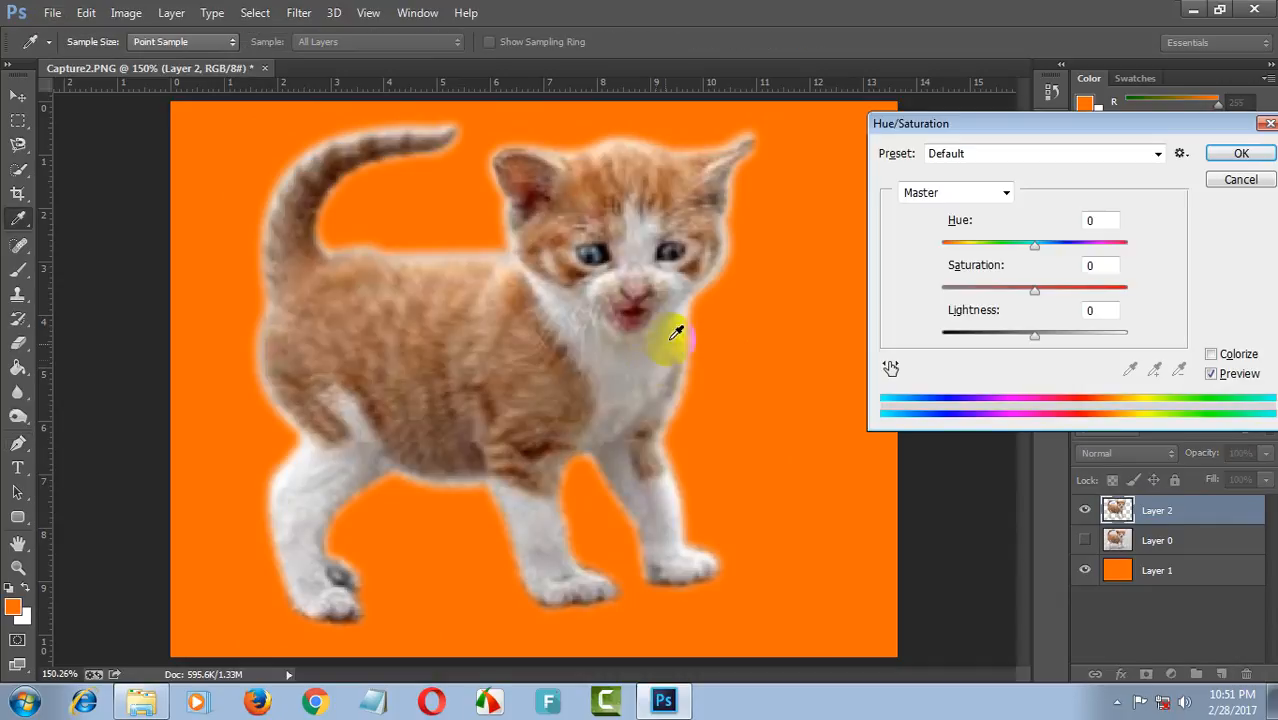
drag(1003, 130, 853, 139)
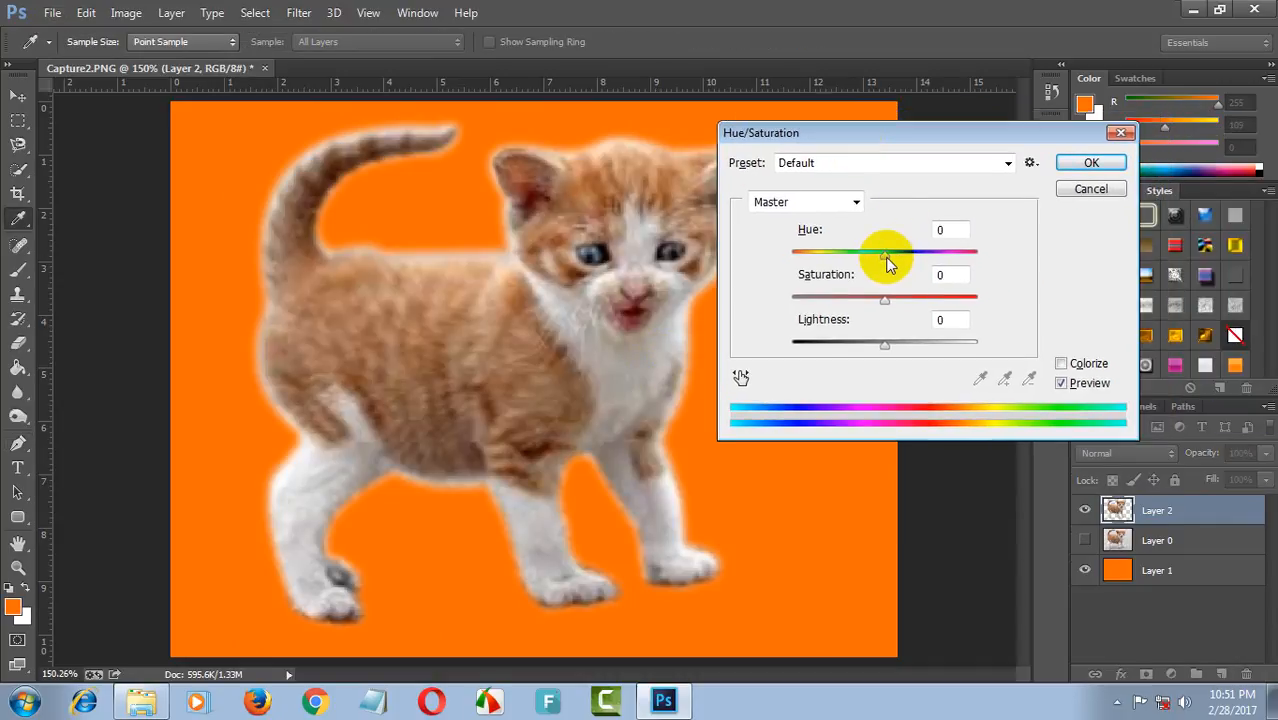
drag(887, 260, 859, 258)
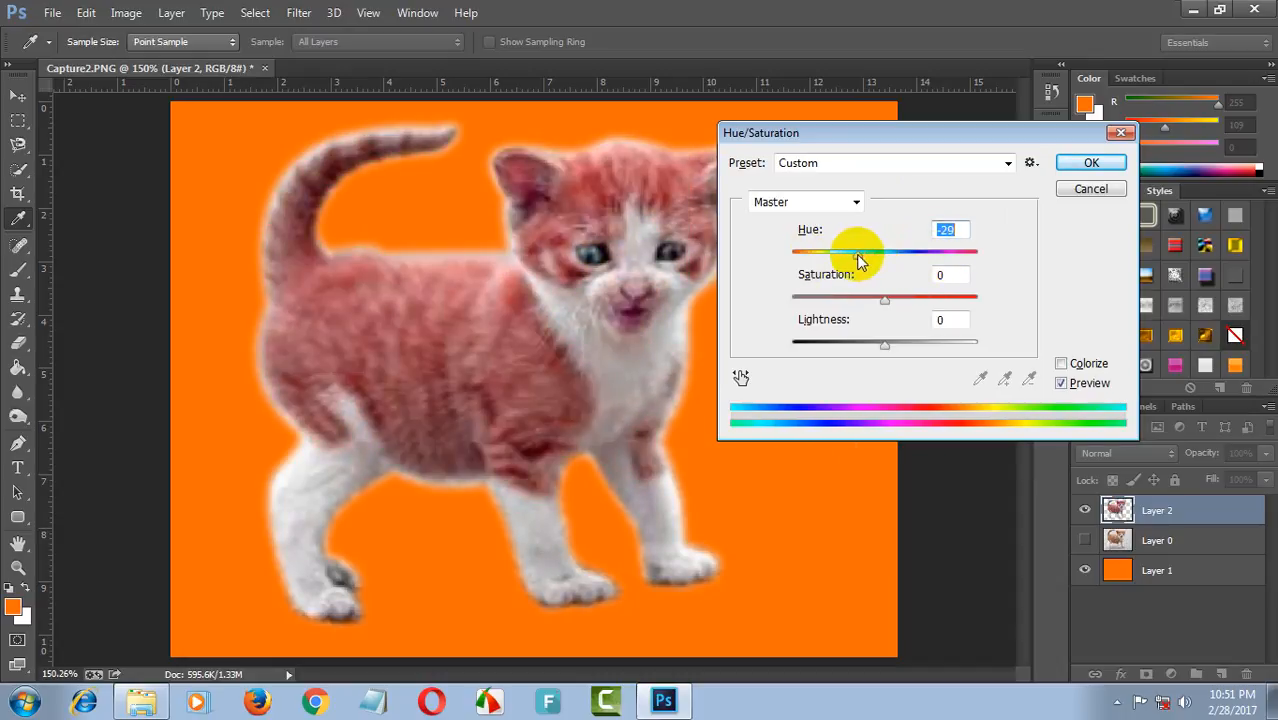
drag(904, 133, 1024, 100)
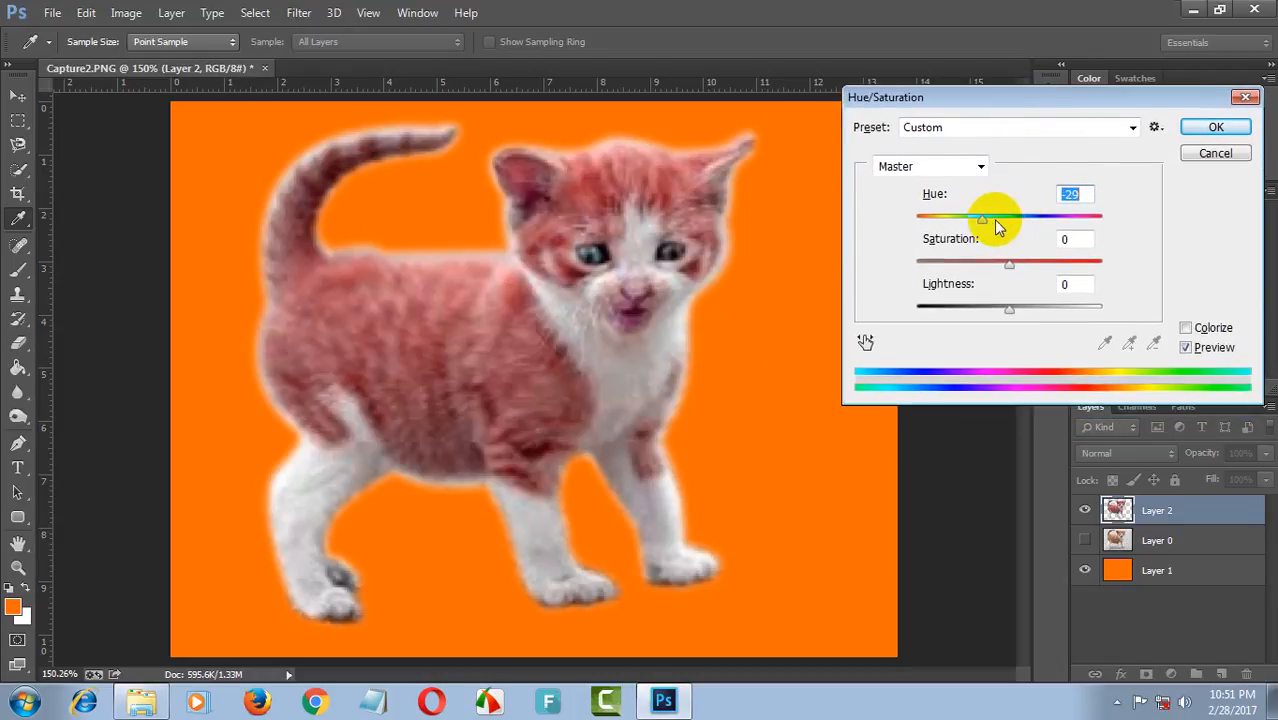
drag(980, 220, 1008, 222)
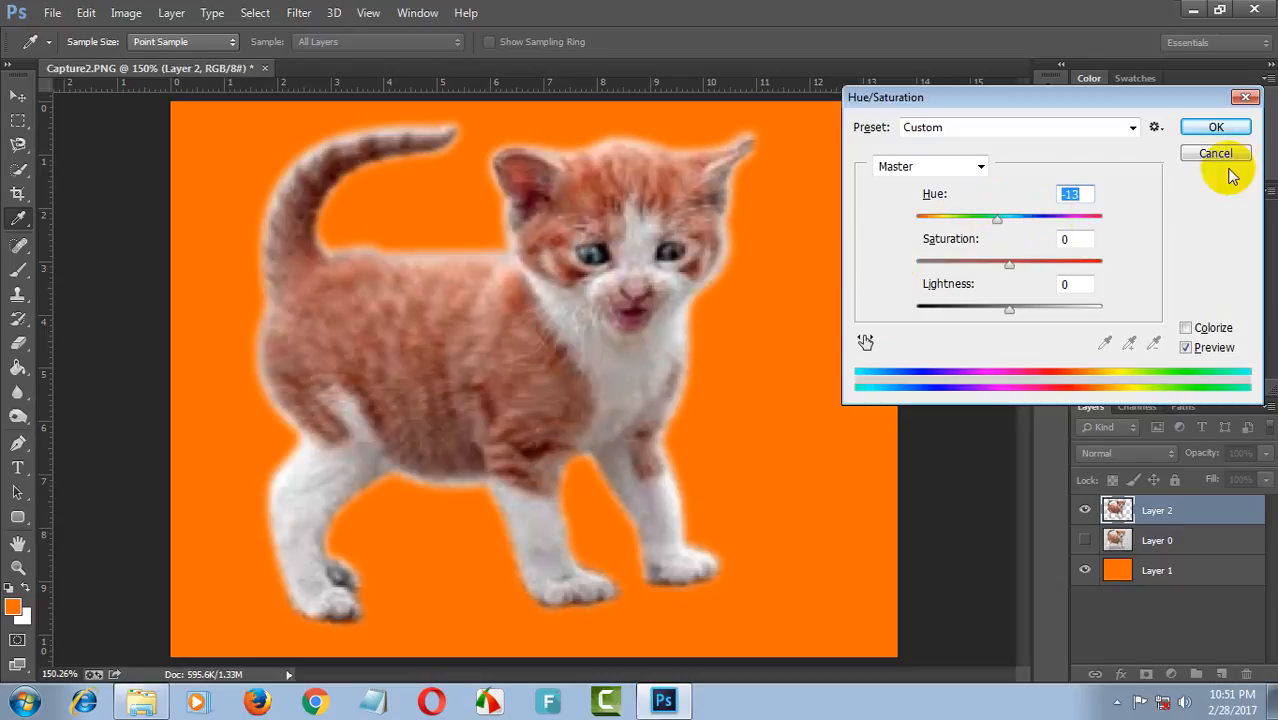
click(1240, 132)
key(p)
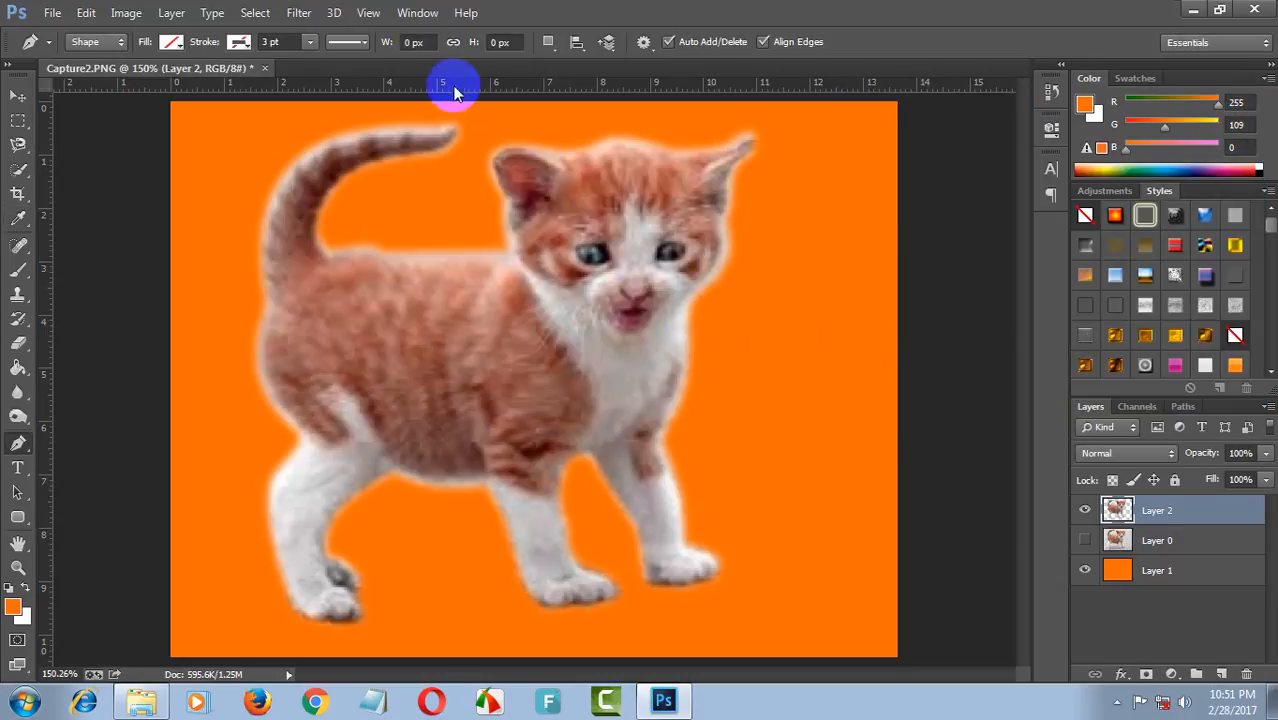
Step: Open the Unsharp Mask filter for Layer 2 and compare the kitten with the preview off and on
click(300, 13)
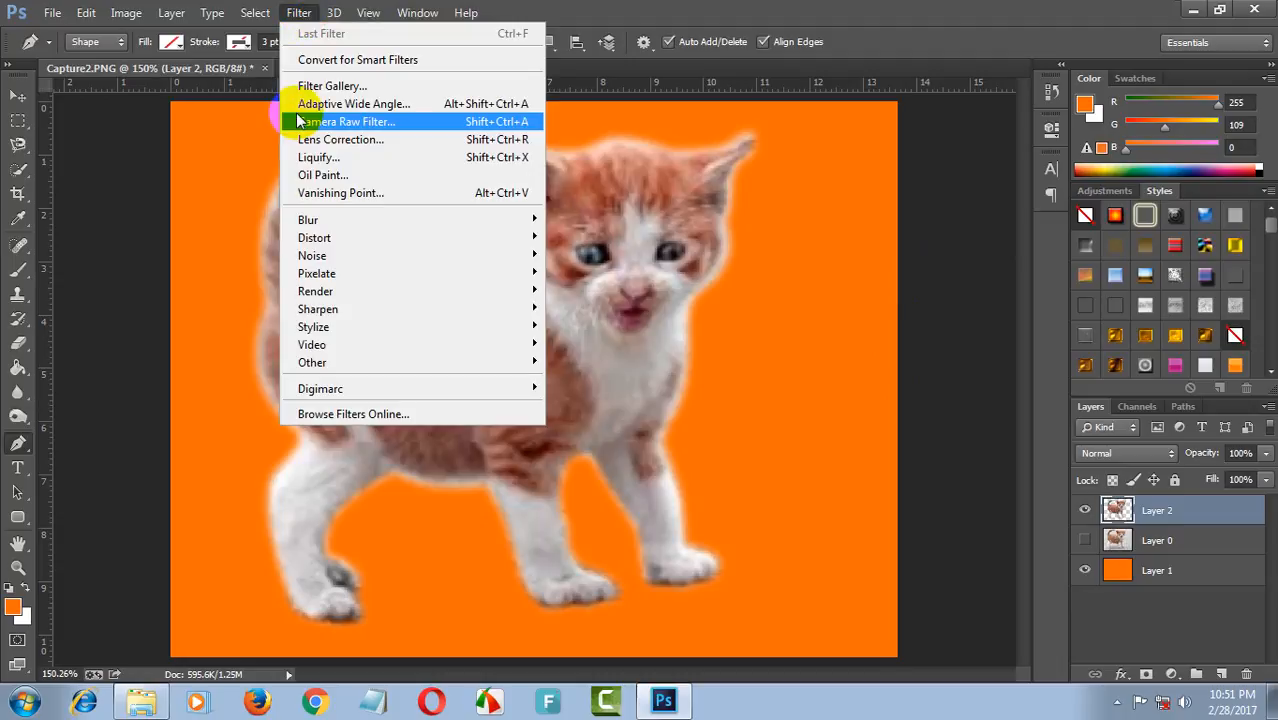
mouse_move(451, 305)
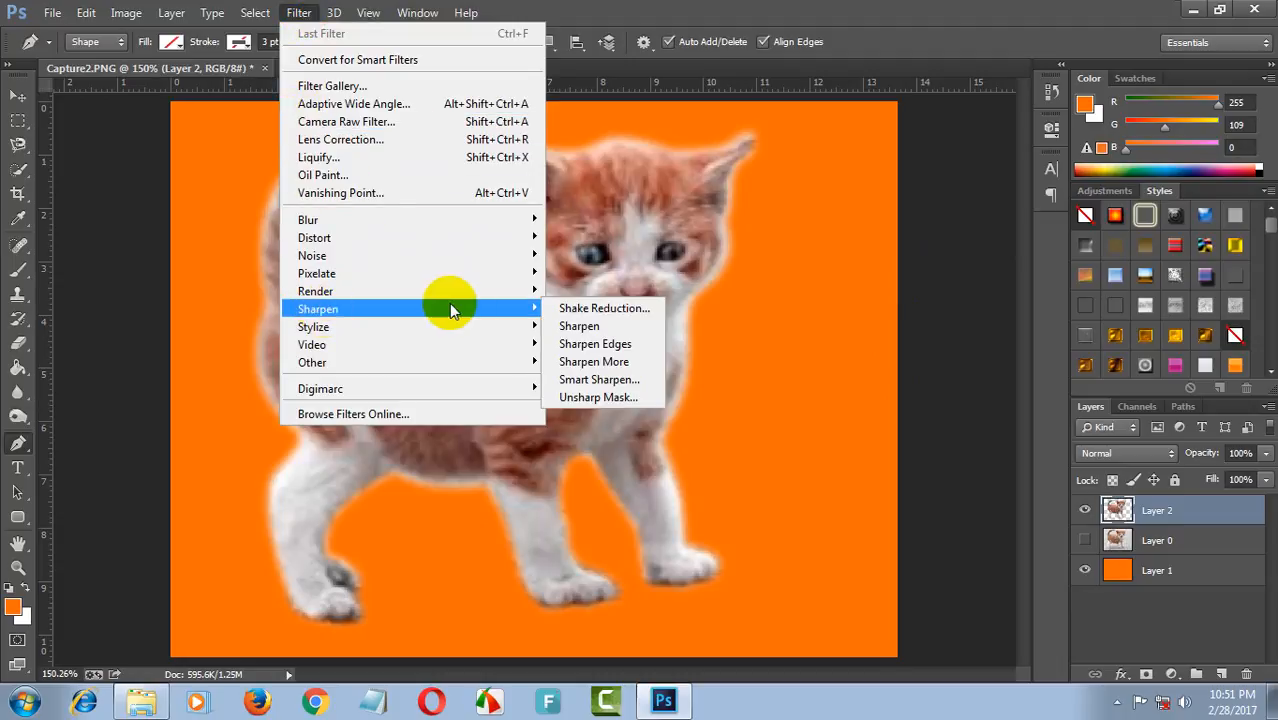
click(626, 397)
click(670, 100)
drag(670, 100, 655, 135)
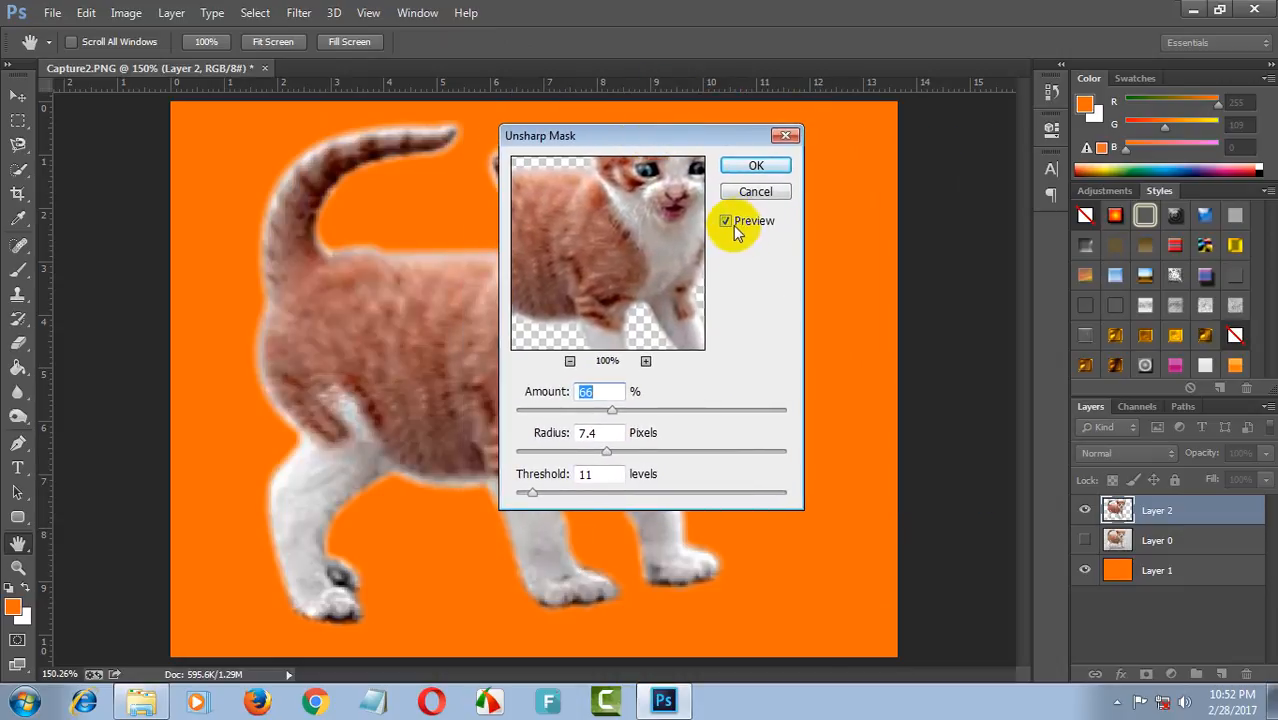
click(727, 222)
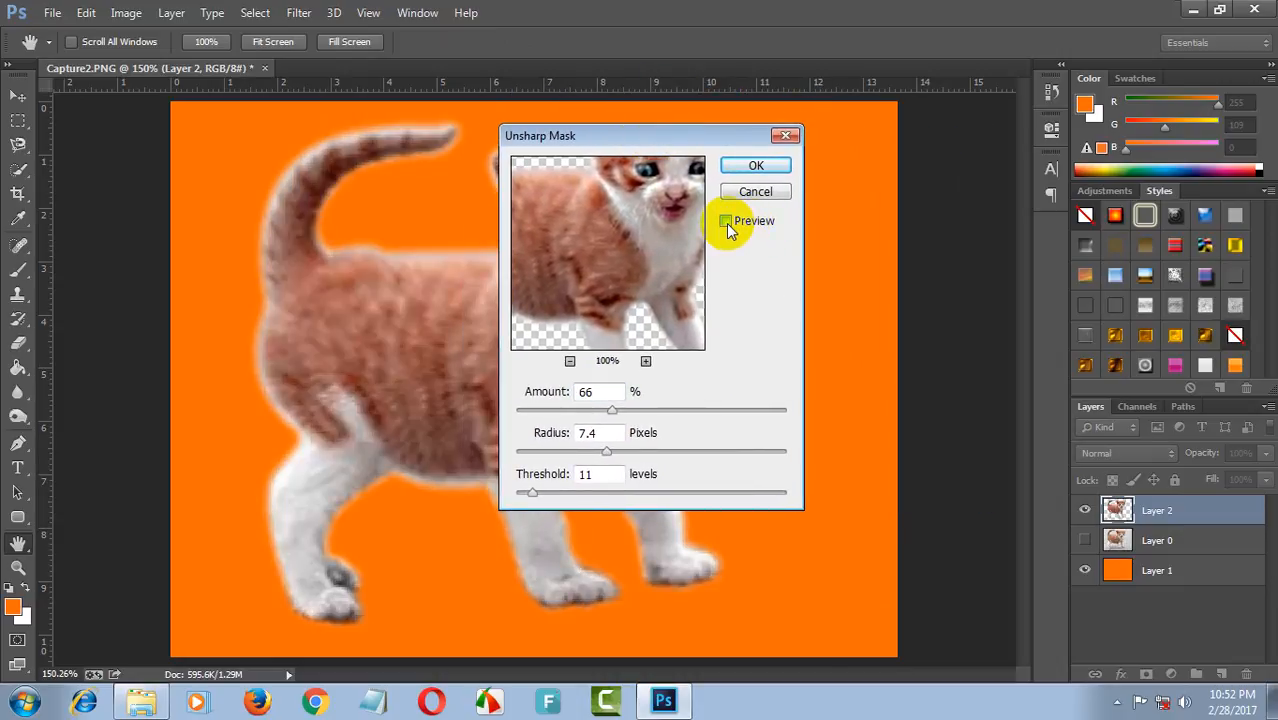
click(727, 222)
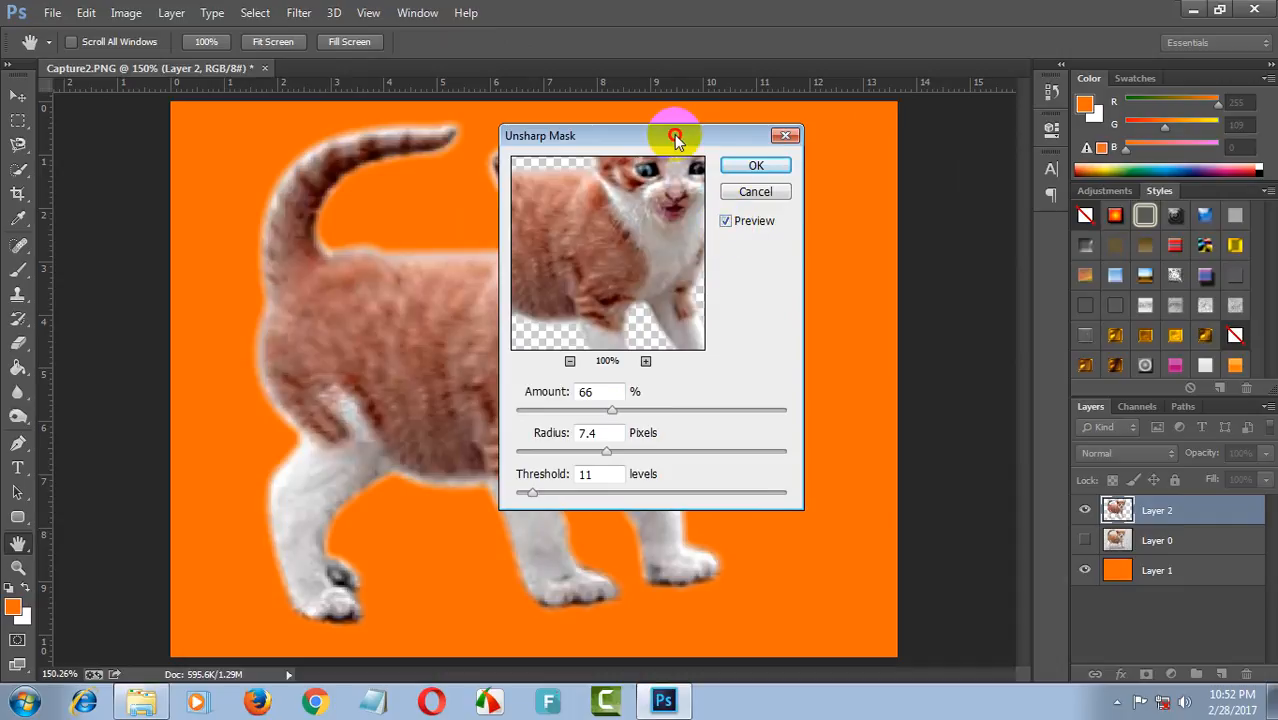
Step: Set the Unsharp Mask amount to 63% and radius to 5.8 pixels, check the face in the preview and apply the filter
drag(673, 134, 941, 90)
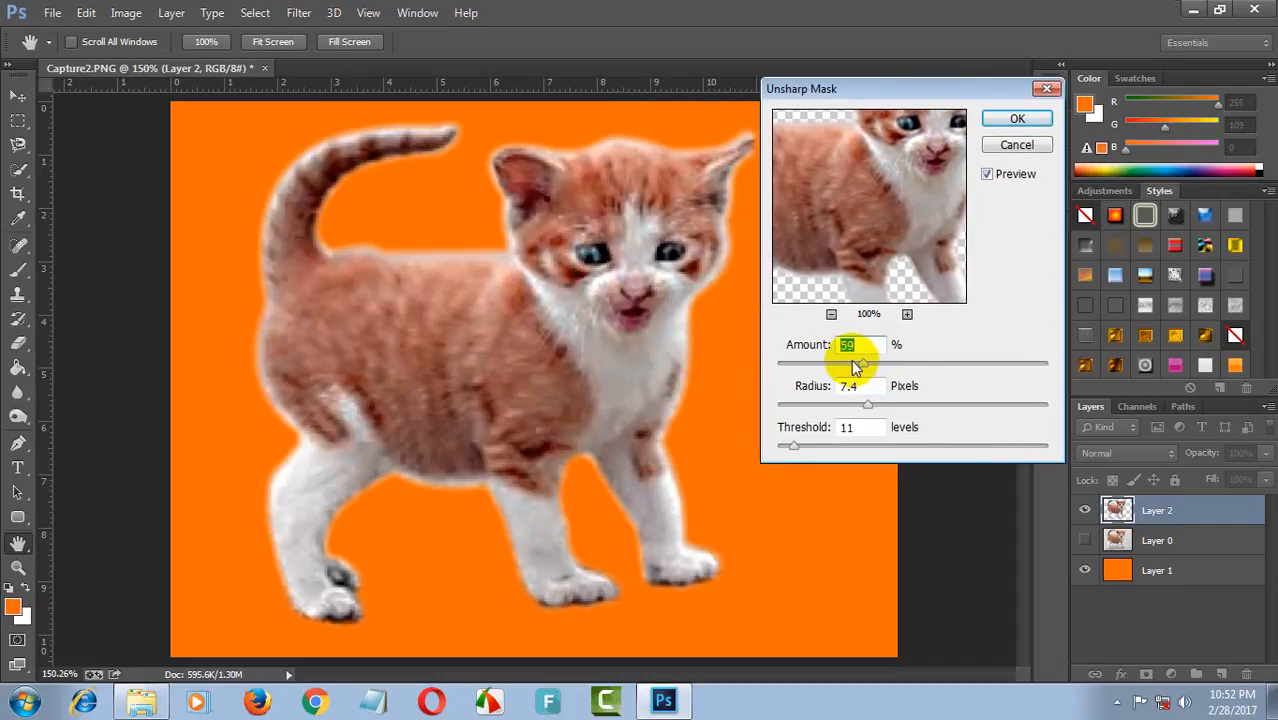
mouse_move(865, 403)
mouse_down()
mouse_move(944, 407)
mouse_move(853, 407)
mouse_move(867, 411)
mouse_up()
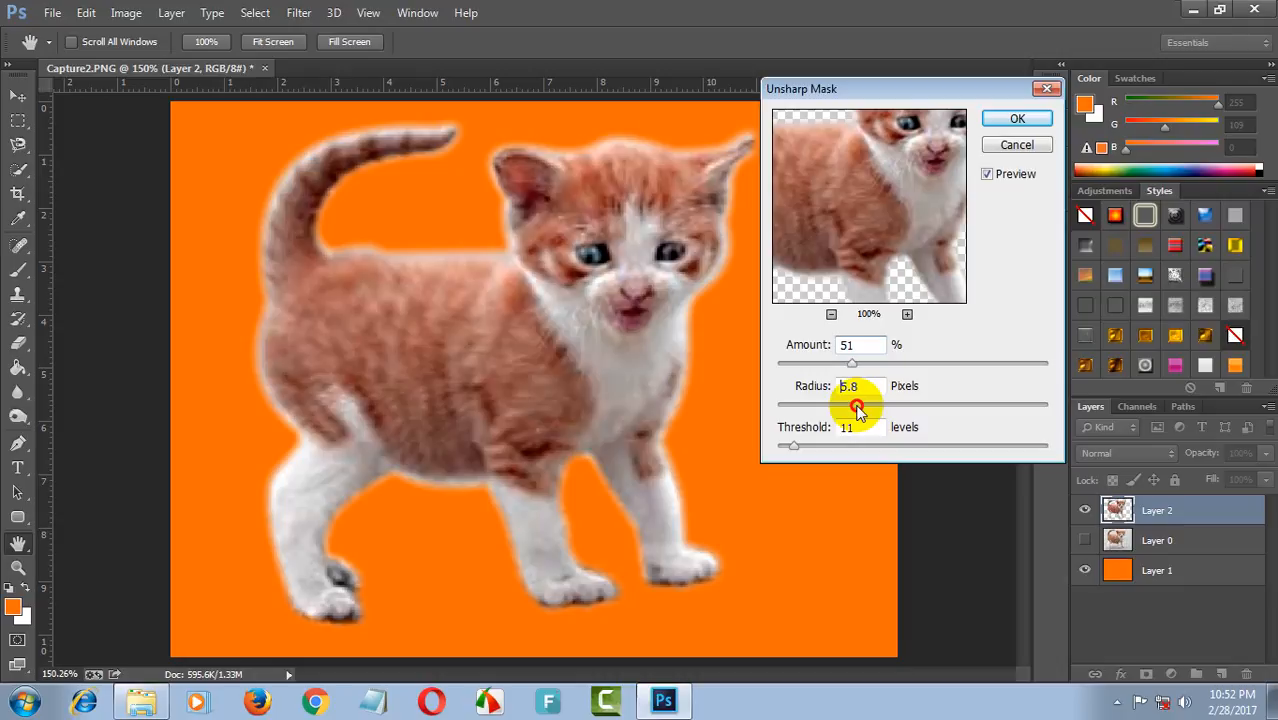
drag(857, 407, 857, 405)
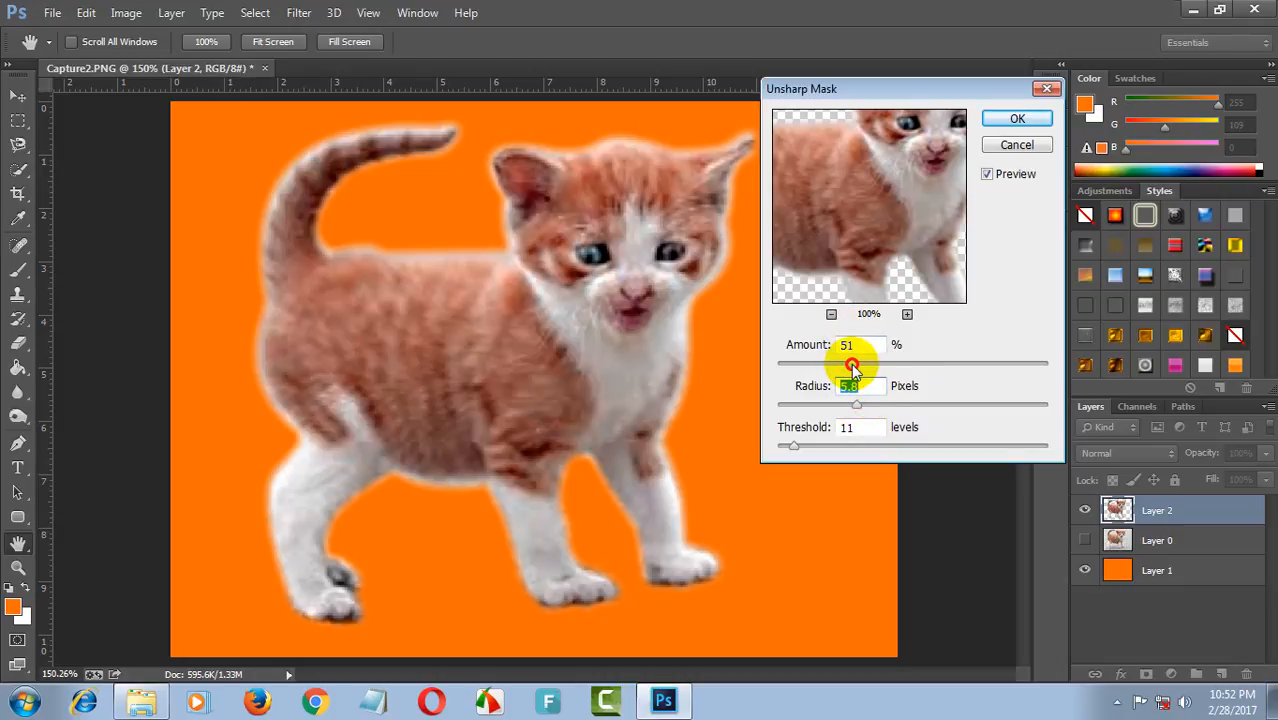
mouse_move(852, 366)
mouse_down()
mouse_move(847, 352)
mouse_move(898, 366)
mouse_move(848, 358)
mouse_move(884, 366)
mouse_move(860, 372)
mouse_move(893, 368)
mouse_move(868, 372)
mouse_up()
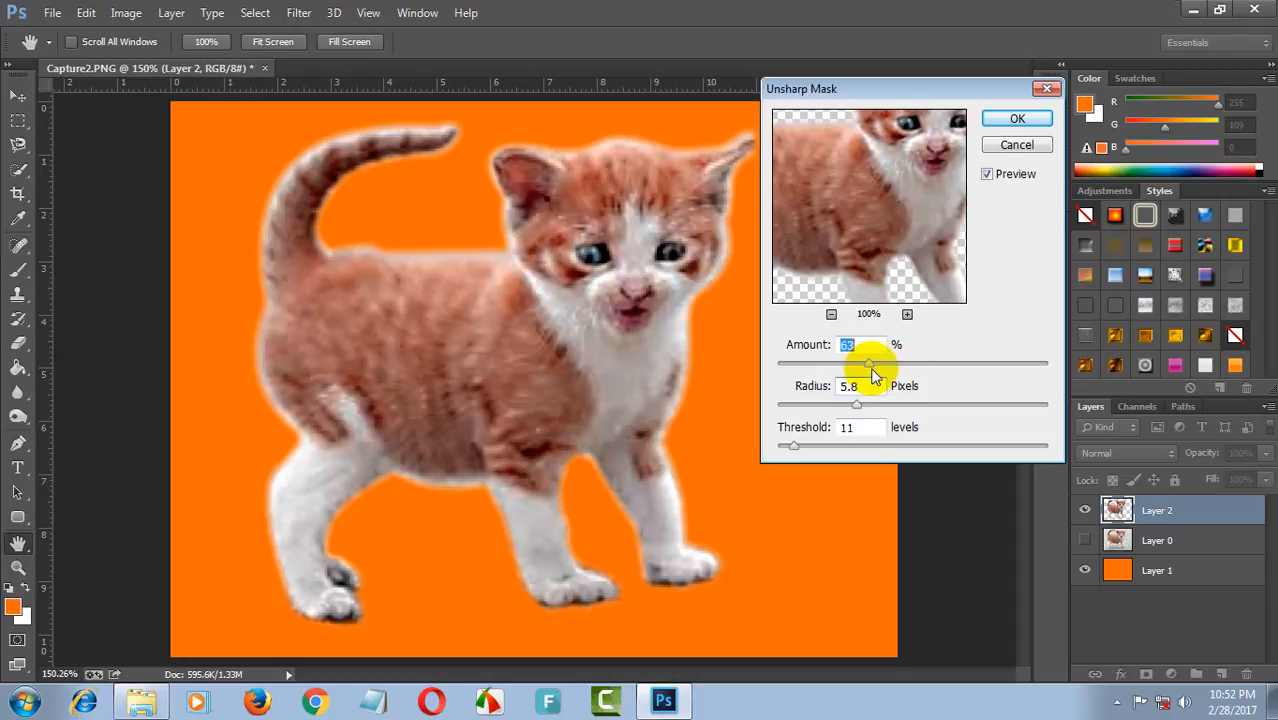
mouse_move(868, 224)
mouse_down()
mouse_move(856, 200)
mouse_move(843, 226)
mouse_up()
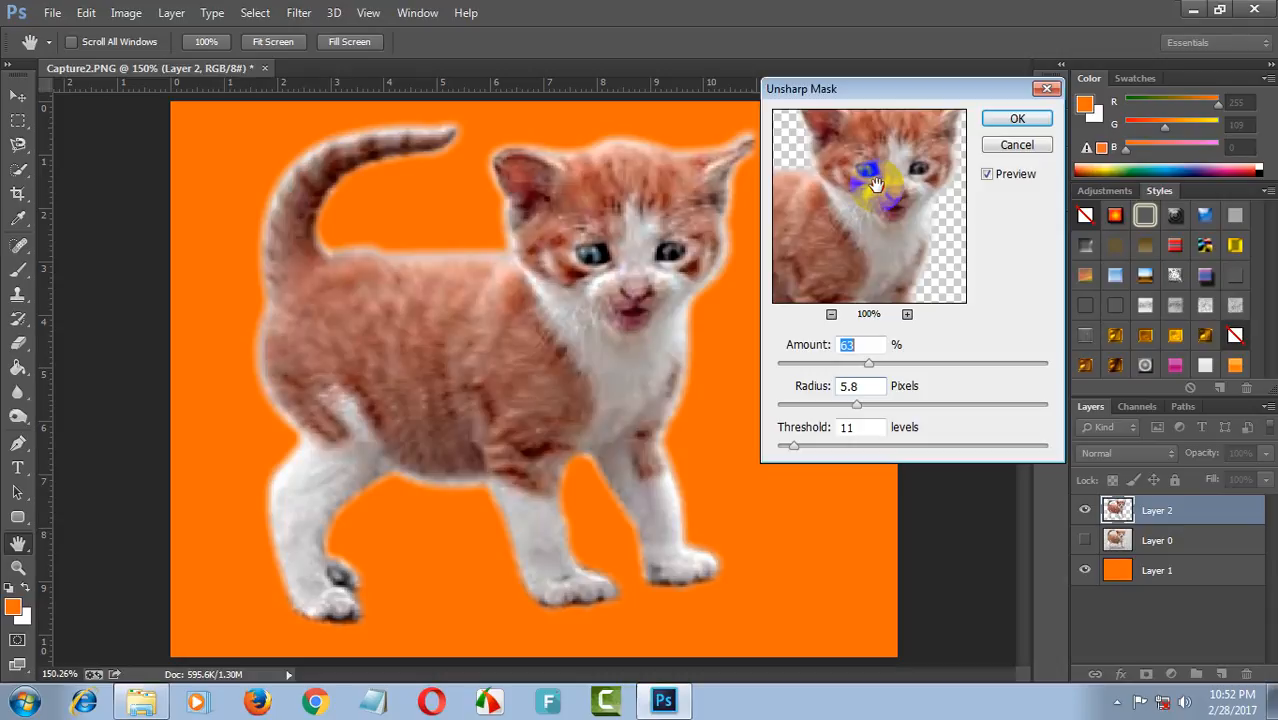
drag(875, 185, 856, 206)
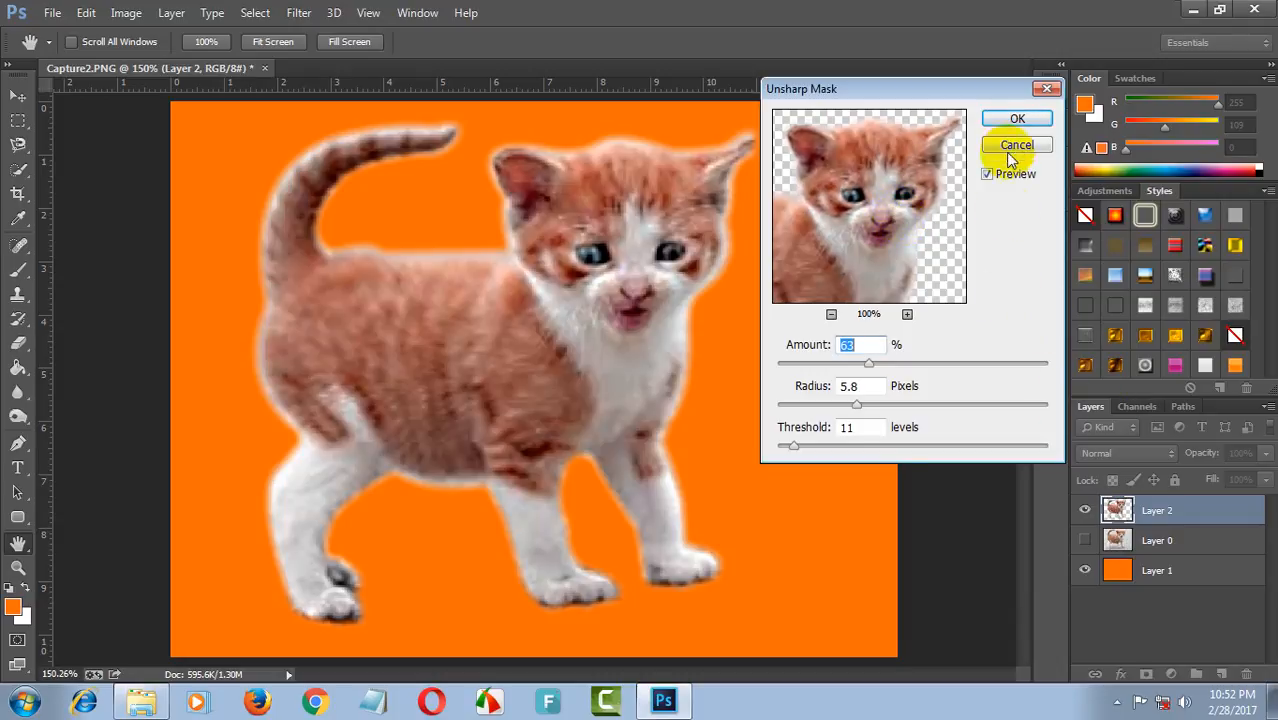
click(1017, 119)
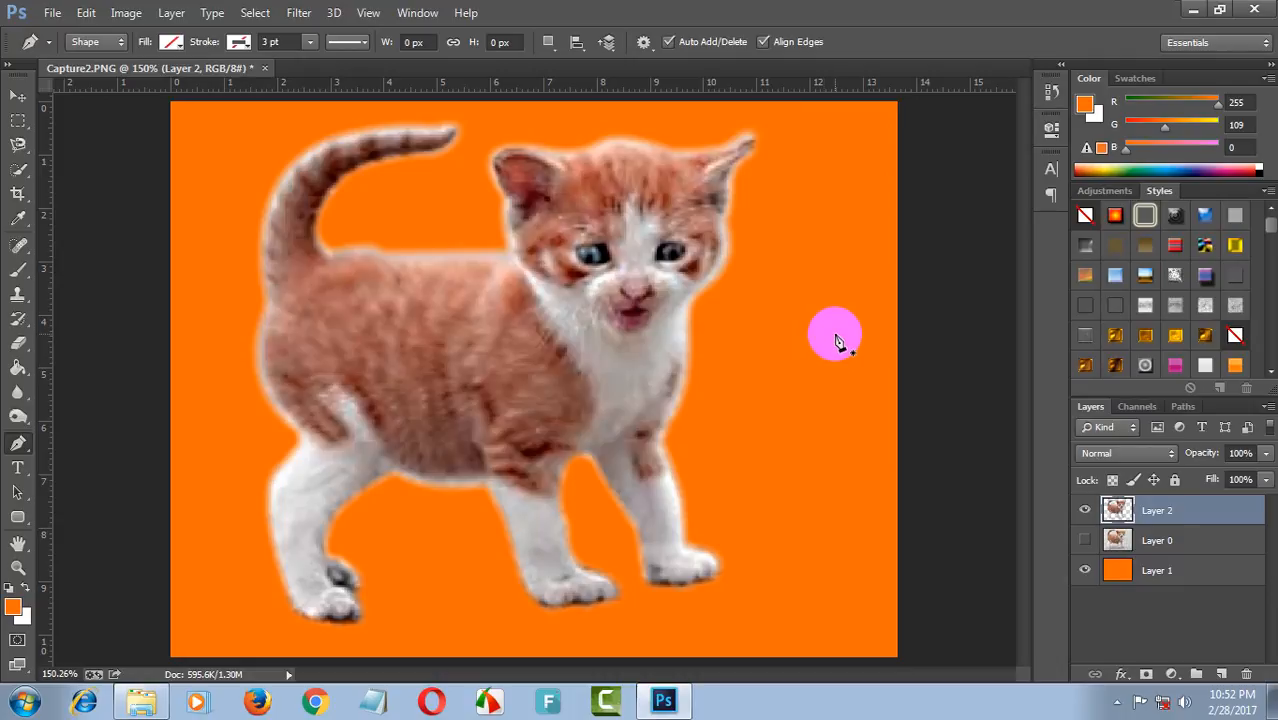
Step: Examine the recoloured and sharpened kitten on the orange background at several magnifications
scroll(606, 387, up, 1)
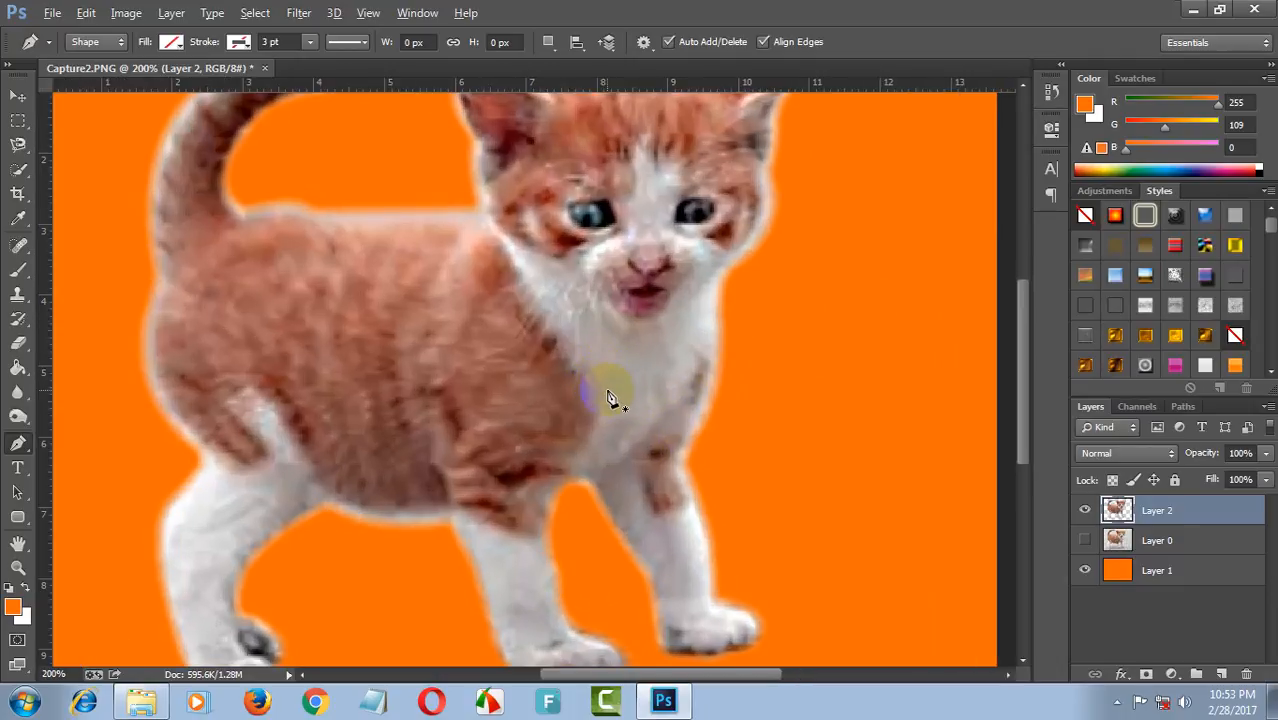
scroll(607, 388, down, 2)
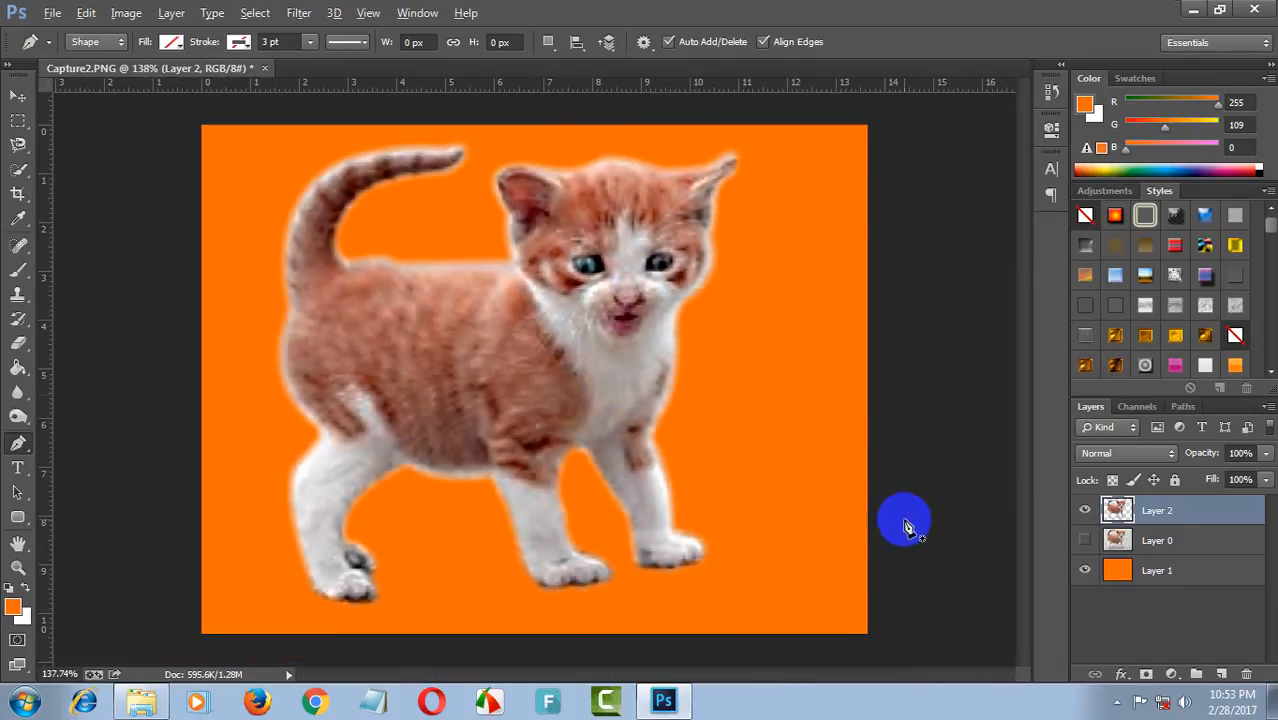
scroll(455, 435, up, 2)
scroll(500, 440, down, 2)
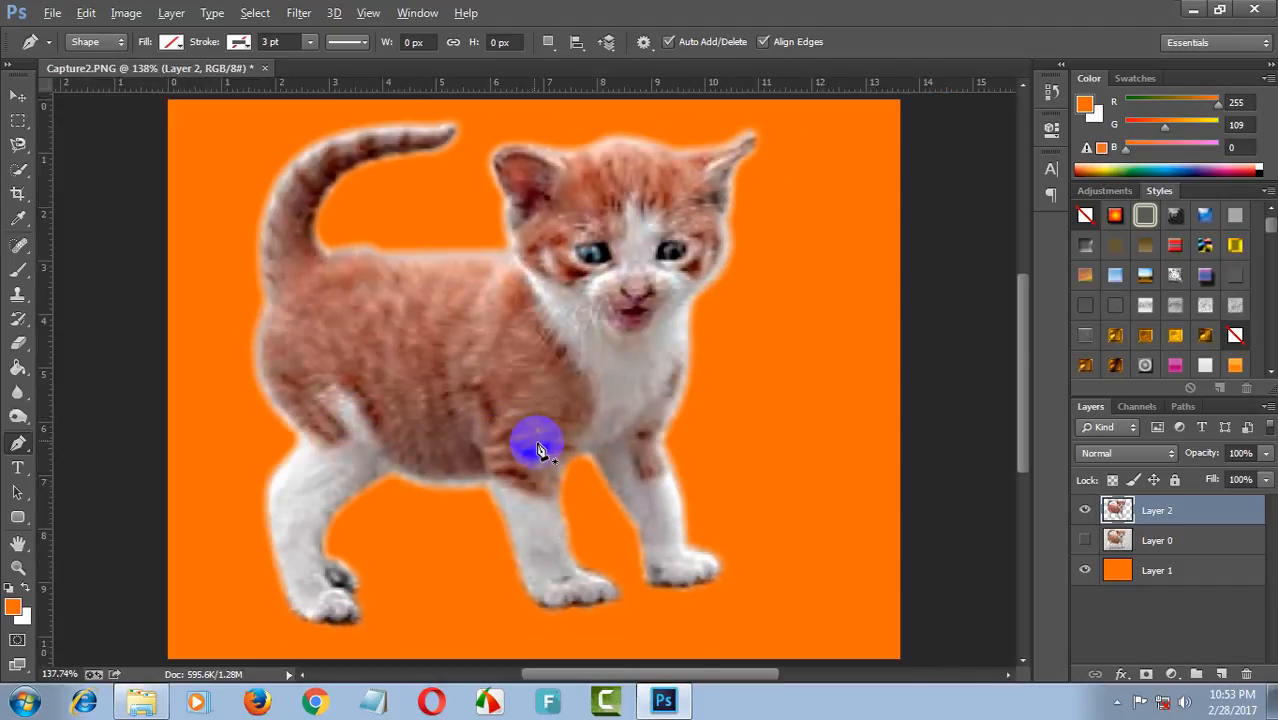
scroll(680, 445, down, 1)
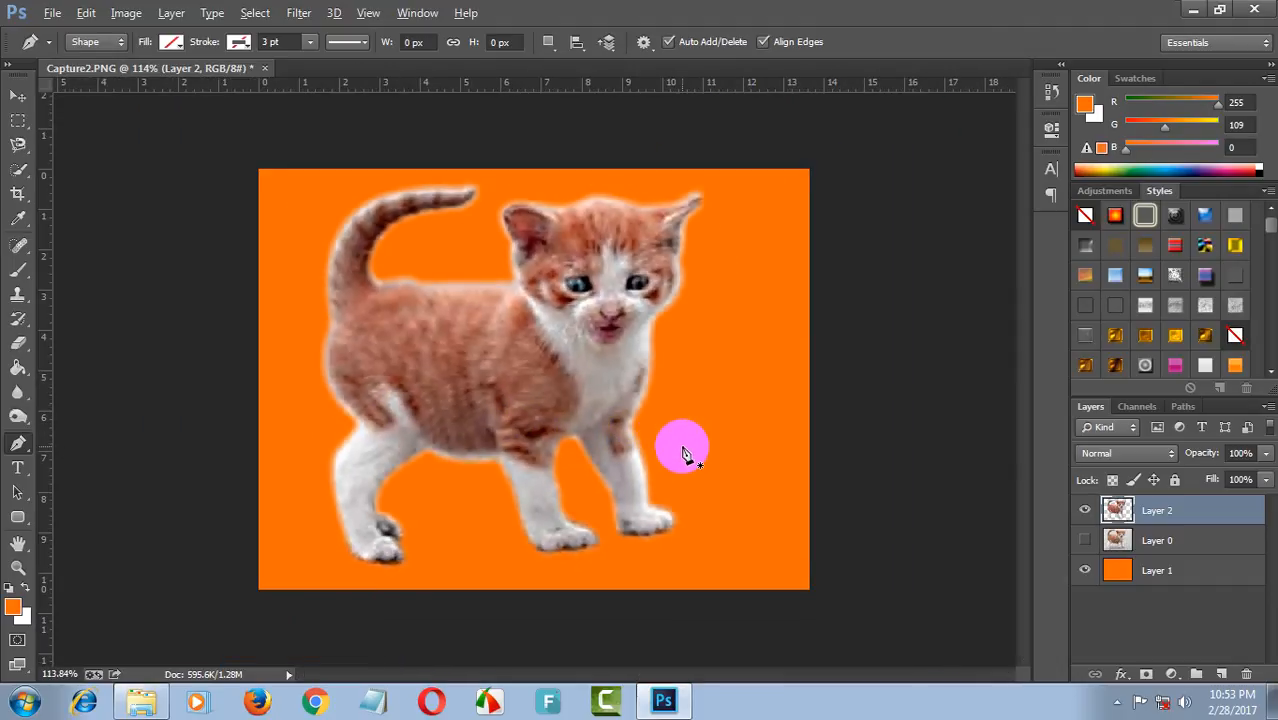
scroll(684, 455, up, 2)
scroll(688, 445, down, 2)
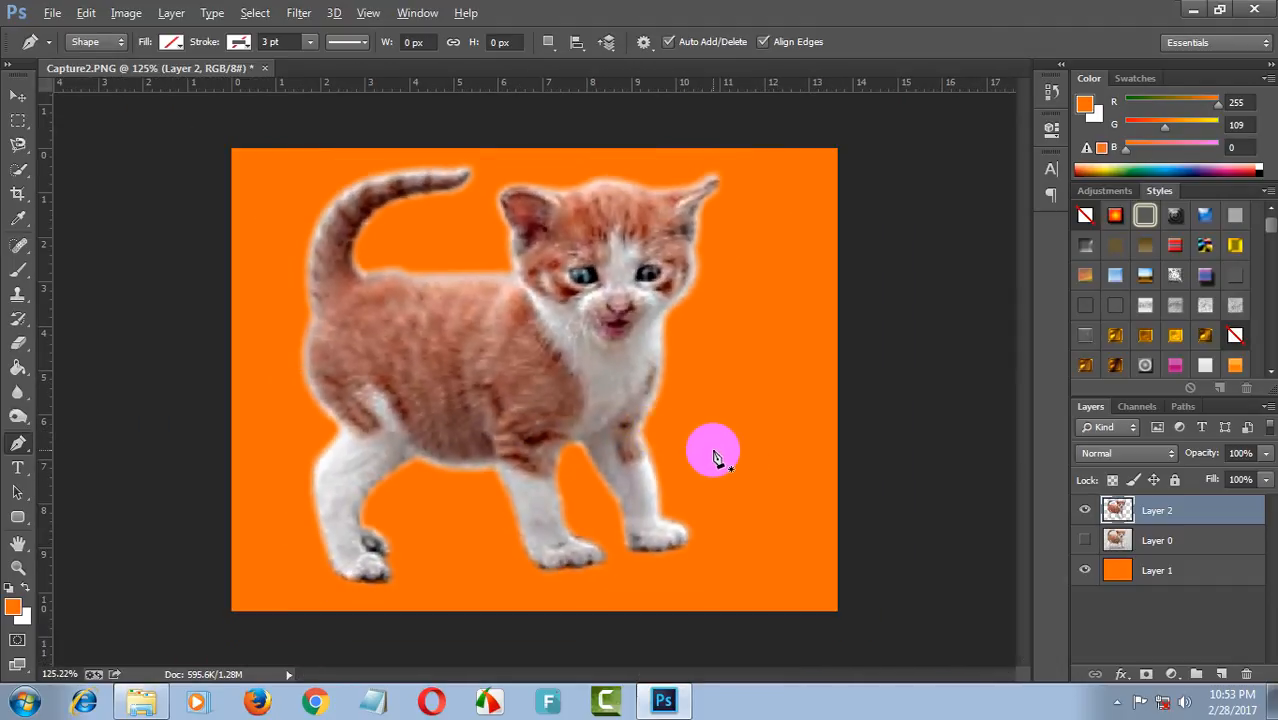
scroll(693, 437, up, 1)
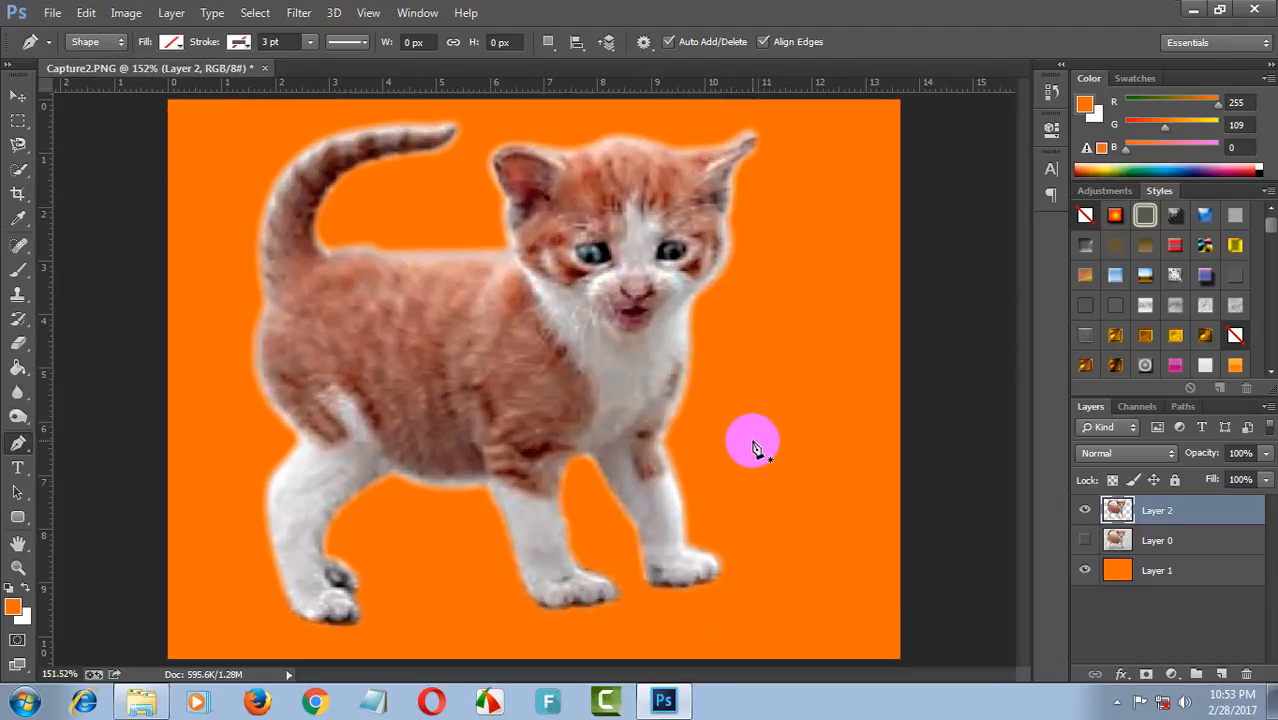
scroll(750, 440, down, 1)
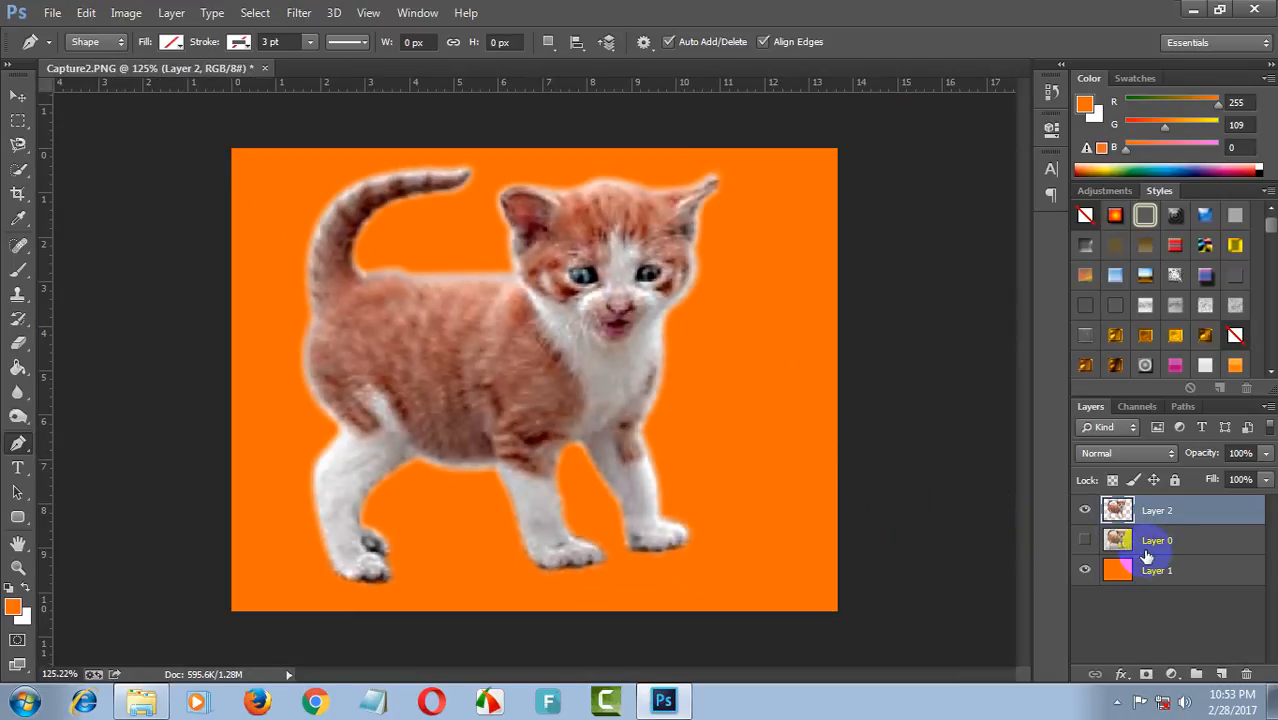
Step: Hide Layer 2 and show Layer 0 to inspect the original kitten photo for comparison
click(1084, 512)
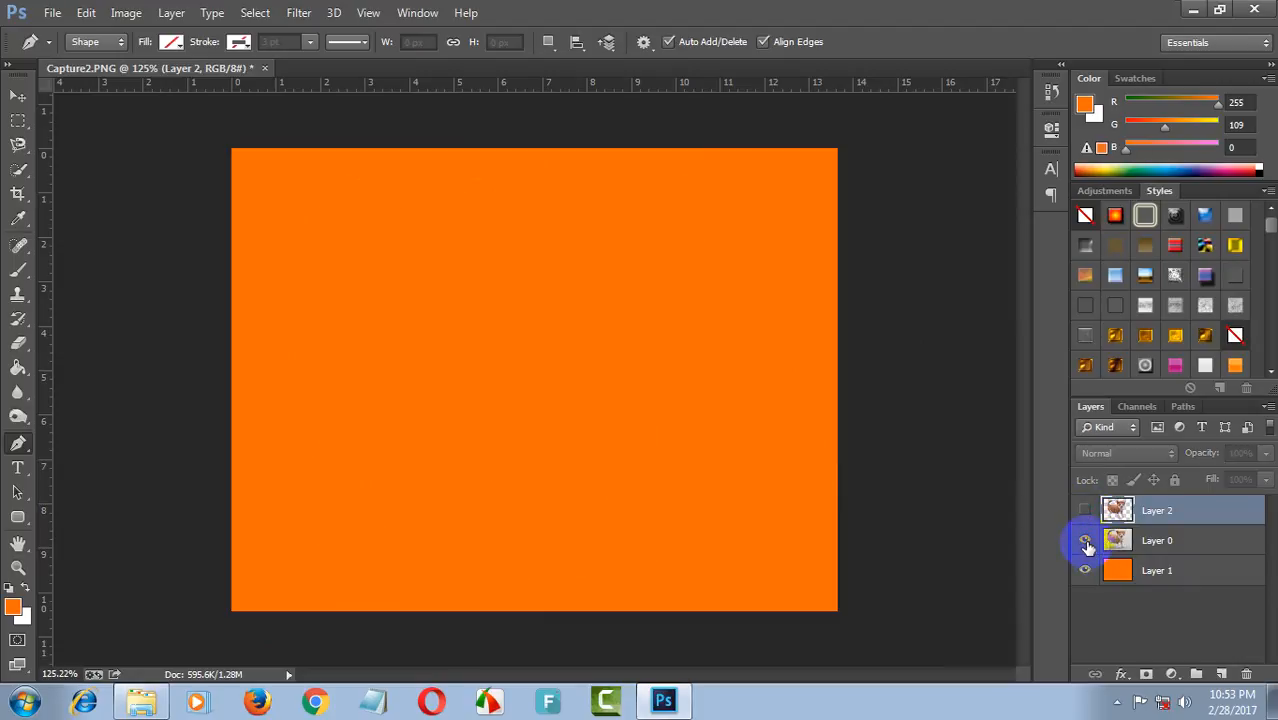
click(1086, 542)
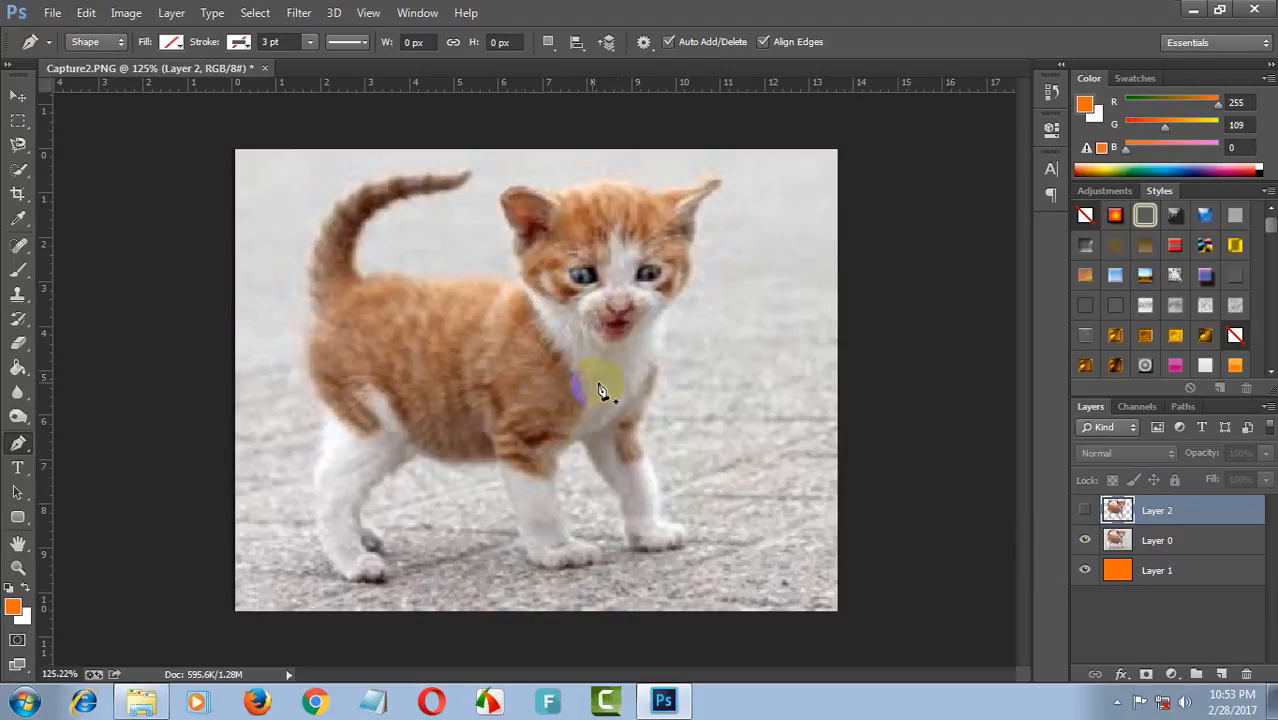
scroll(458, 375, up, 1)
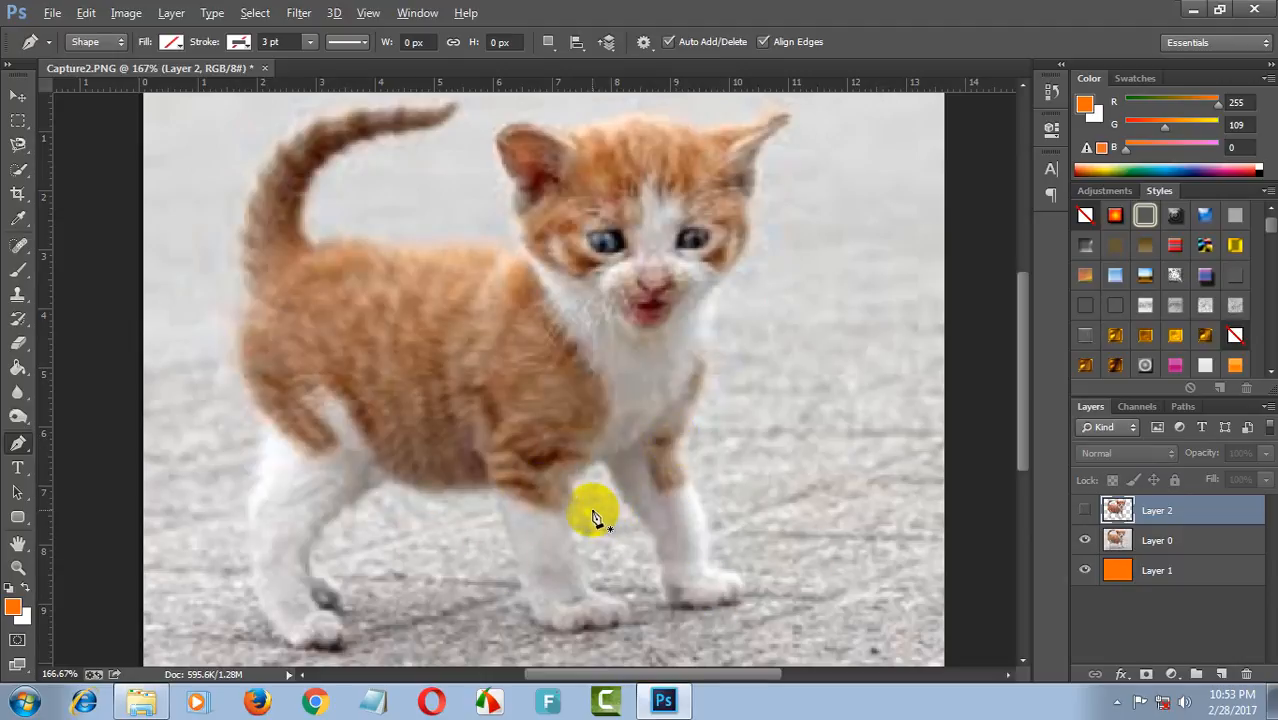
scroll(593, 231, down, 2)
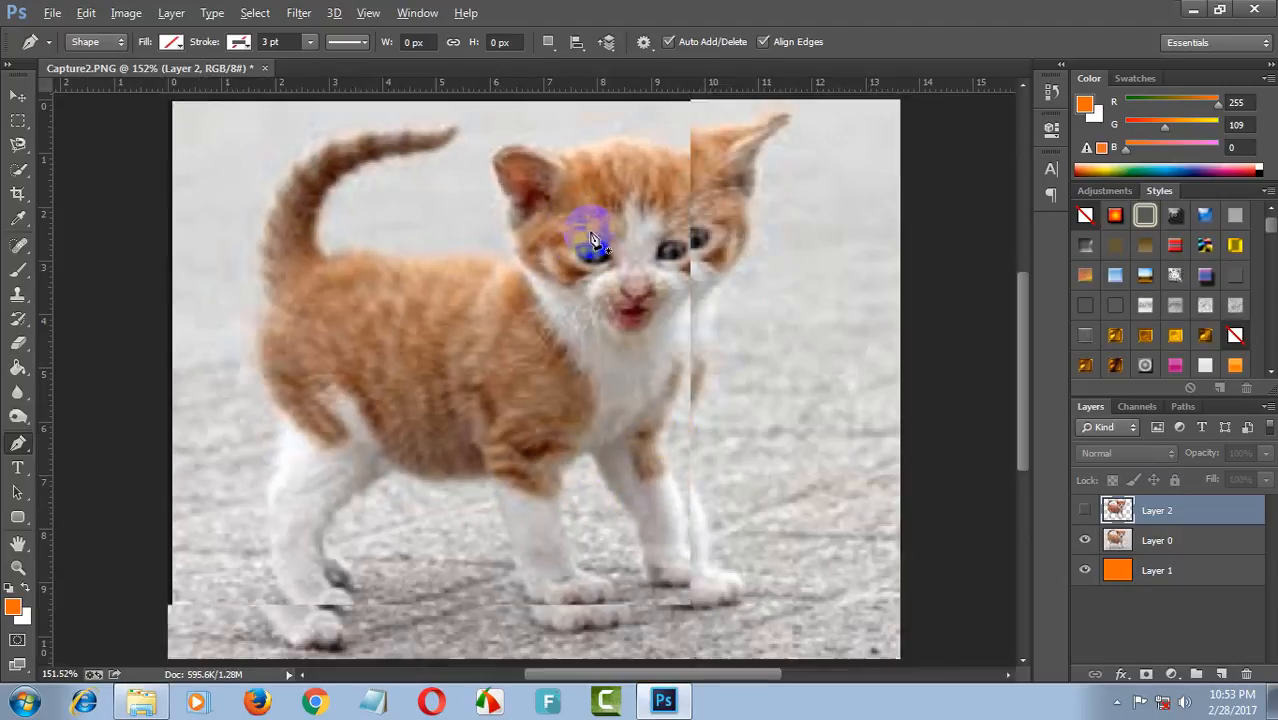
Step: Select part of the kitten's face, its back, belly and tail in the original photo using the Quick Selection tool
scroll(387, 271, up, 1)
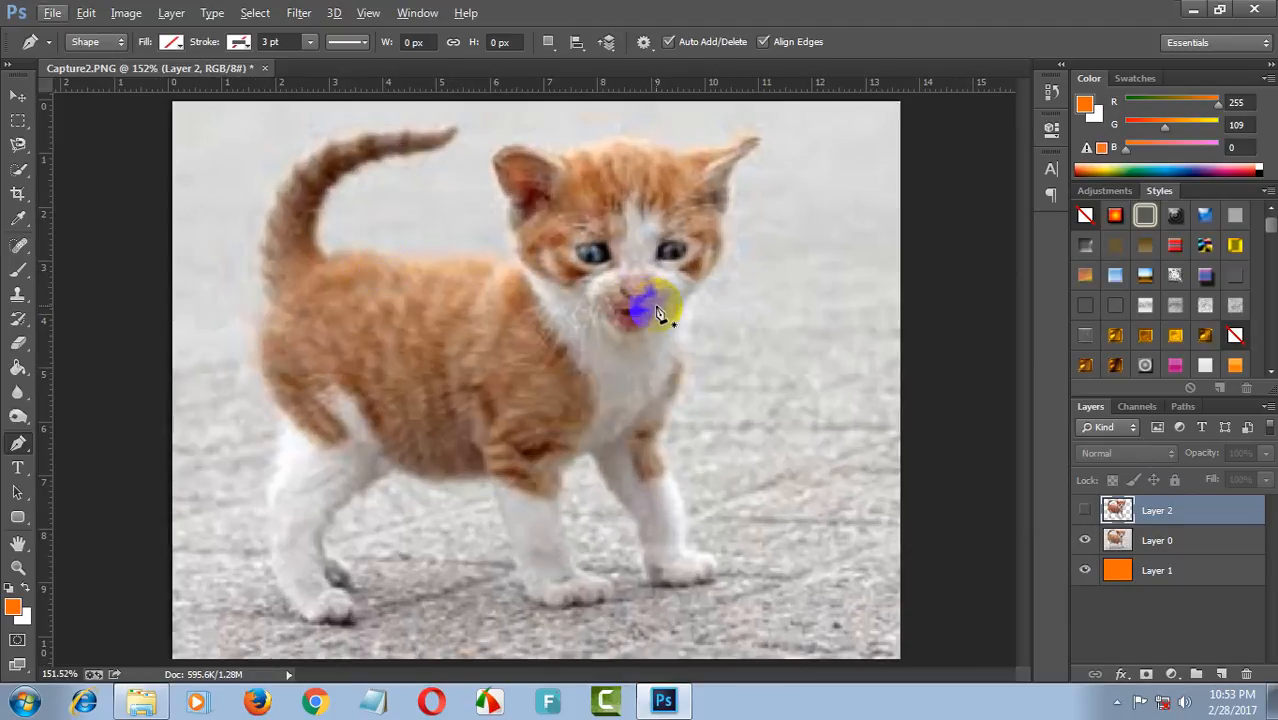
click(19, 170)
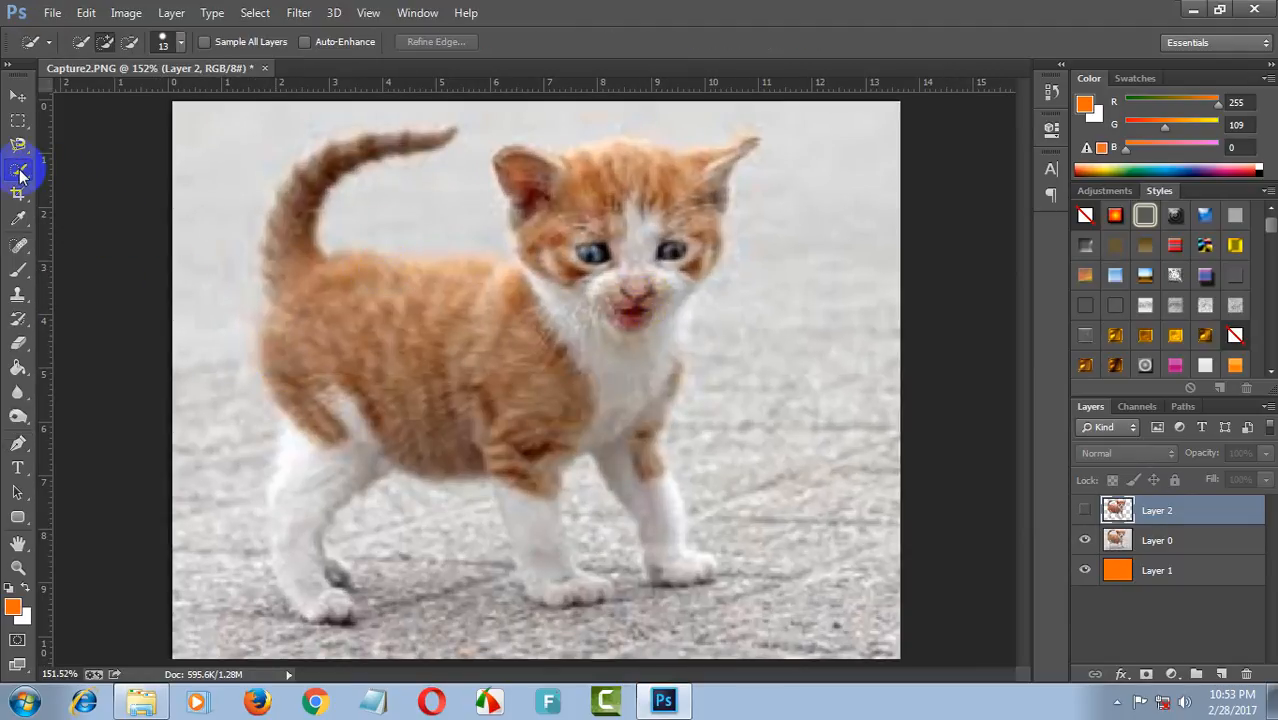
right_click(19, 172)
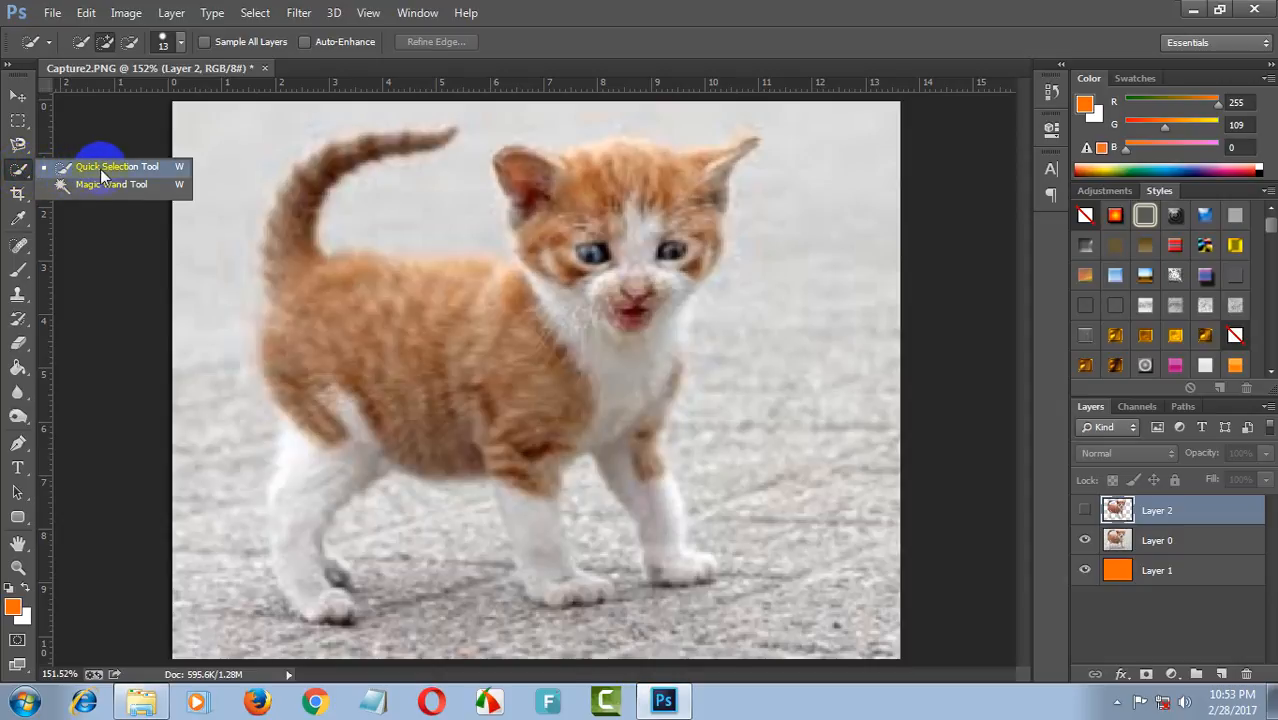
click(153, 170)
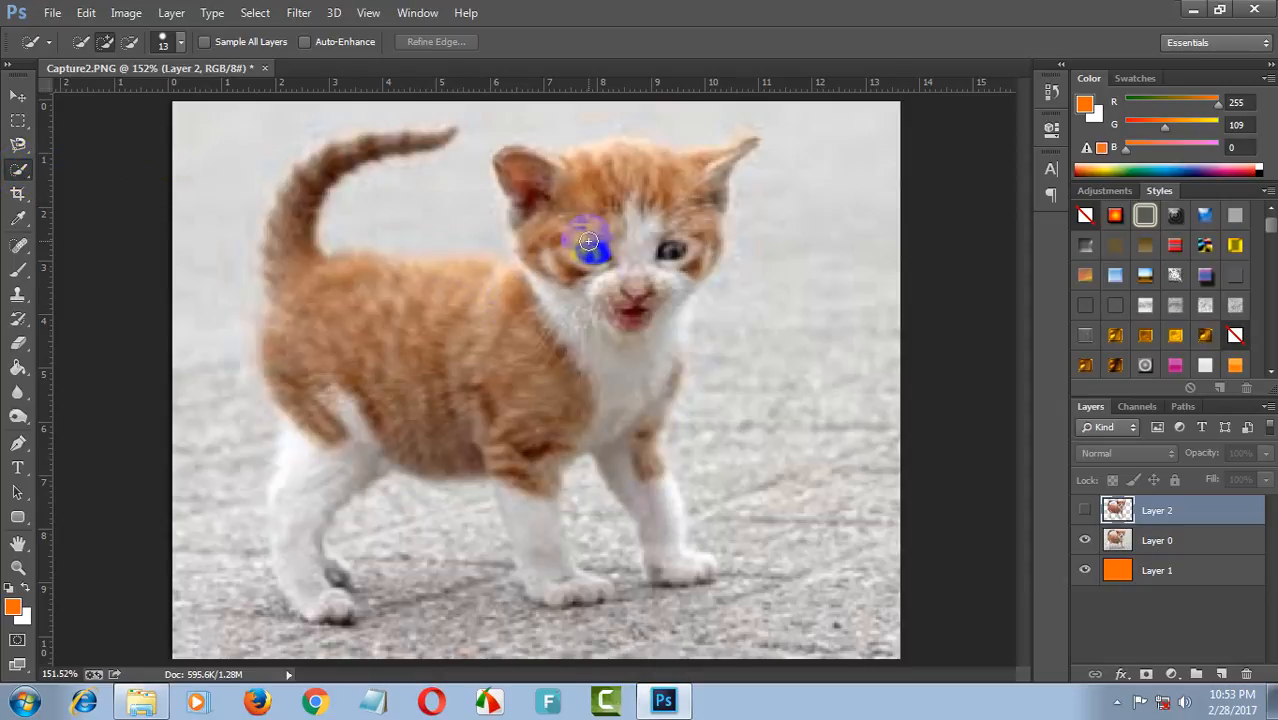
mouse_move(614, 184)
mouse_down()
mouse_move(592, 285)
mouse_move(538, 335)
mouse_up()
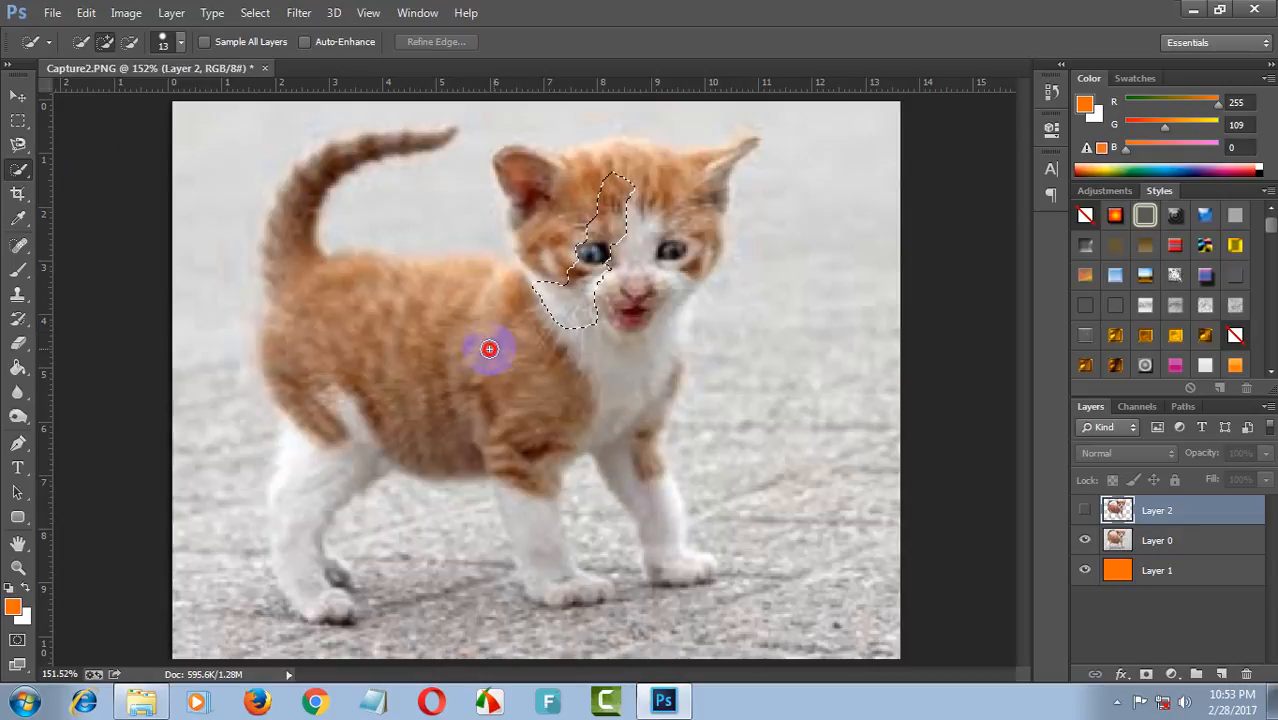
mouse_move(406, 333)
mouse_down()
mouse_move(312, 285)
mouse_move(303, 261)
mouse_move(297, 210)
mouse_move(342, 143)
mouse_up()
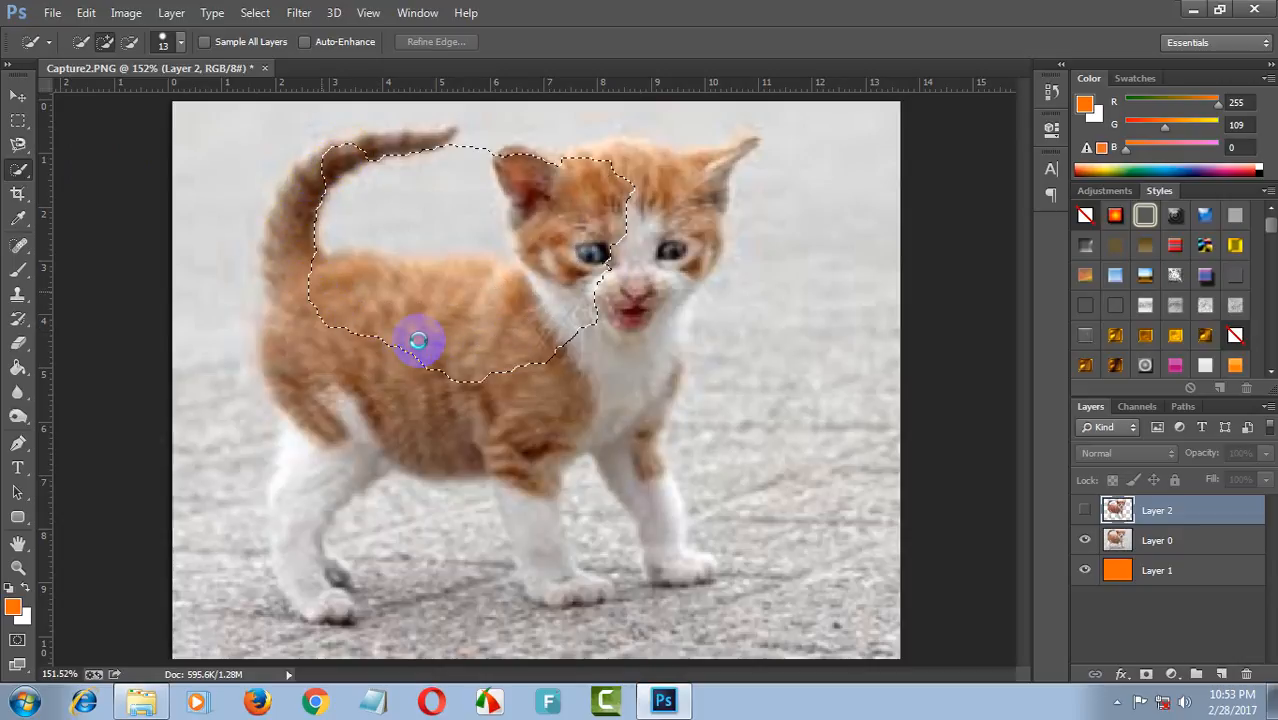
mouse_move(396, 331)
mouse_down()
mouse_move(618, 296)
mouse_move(460, 411)
mouse_move(352, 433)
mouse_move(354, 328)
mouse_move(344, 421)
mouse_move(370, 356)
mouse_up()
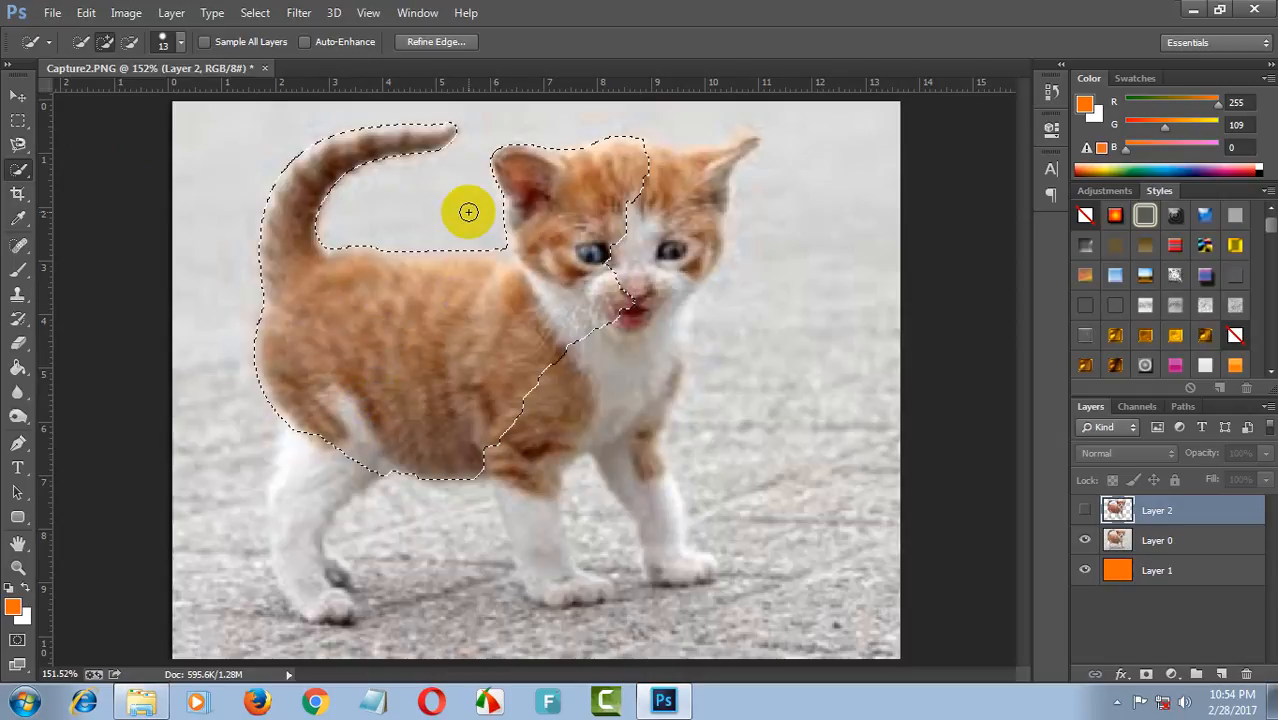
Step: Extend the quick selection down over the kitten's hind legs and the nearer front leg
key(alt)
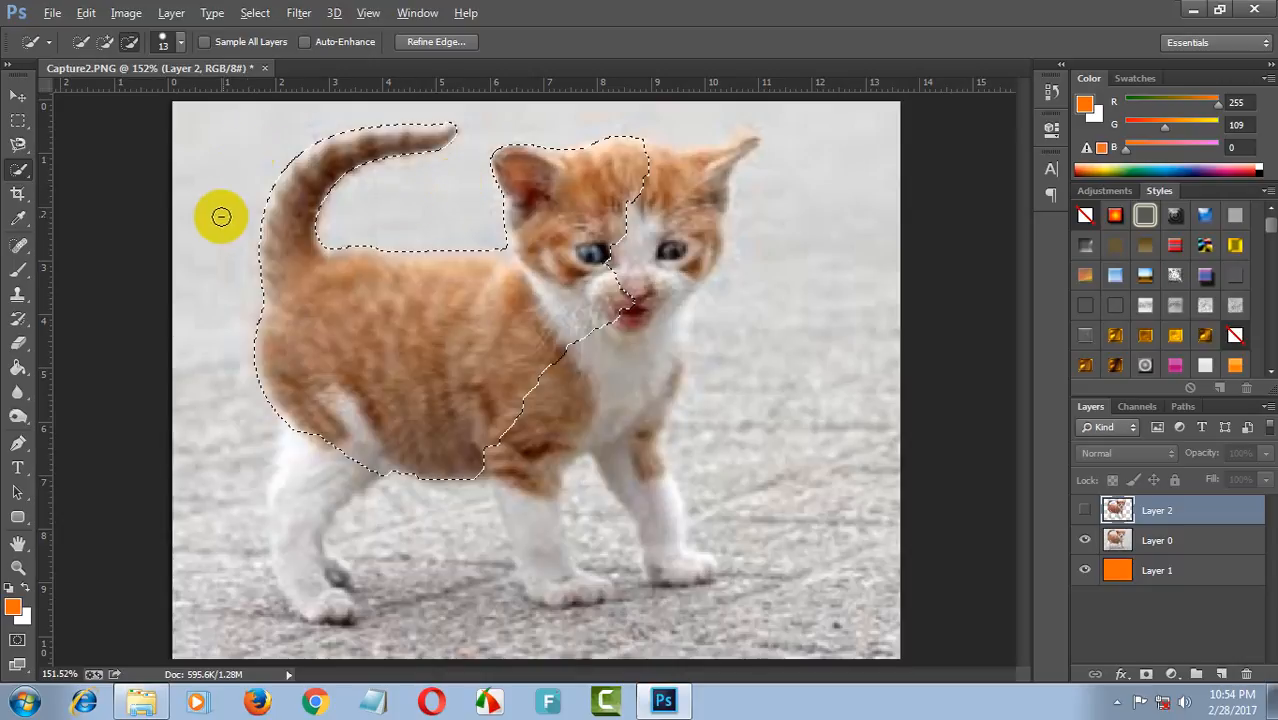
key(alt)
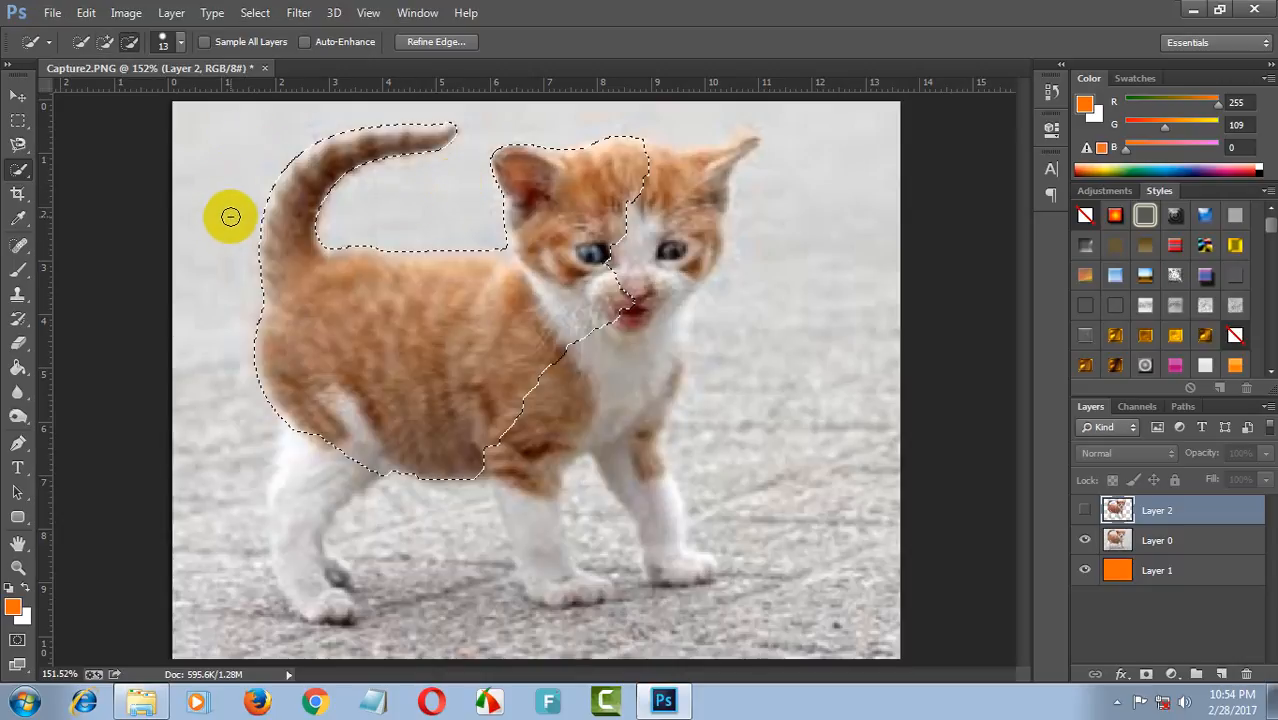
mouse_move(231, 215)
mouse_down()
mouse_move(316, 331)
mouse_move(322, 398)
mouse_move(354, 445)
mouse_move(304, 503)
mouse_move(302, 560)
mouse_move(332, 603)
mouse_move(340, 590)
mouse_move(319, 544)
mouse_move(351, 453)
mouse_up()
mouse_move(529, 422)
mouse_down()
mouse_move(556, 367)
mouse_move(535, 495)
mouse_up()
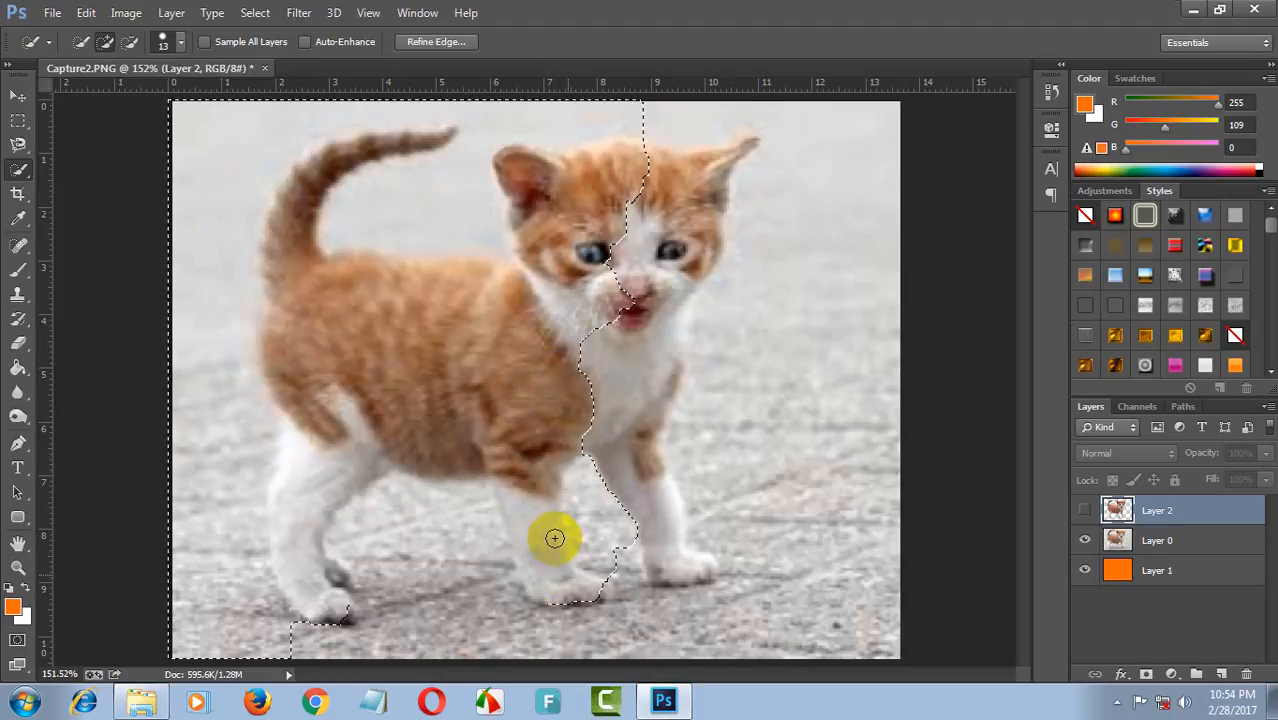
mouse_move(515, 402)
mouse_down()
mouse_move(508, 374)
mouse_move(604, 441)
mouse_up()
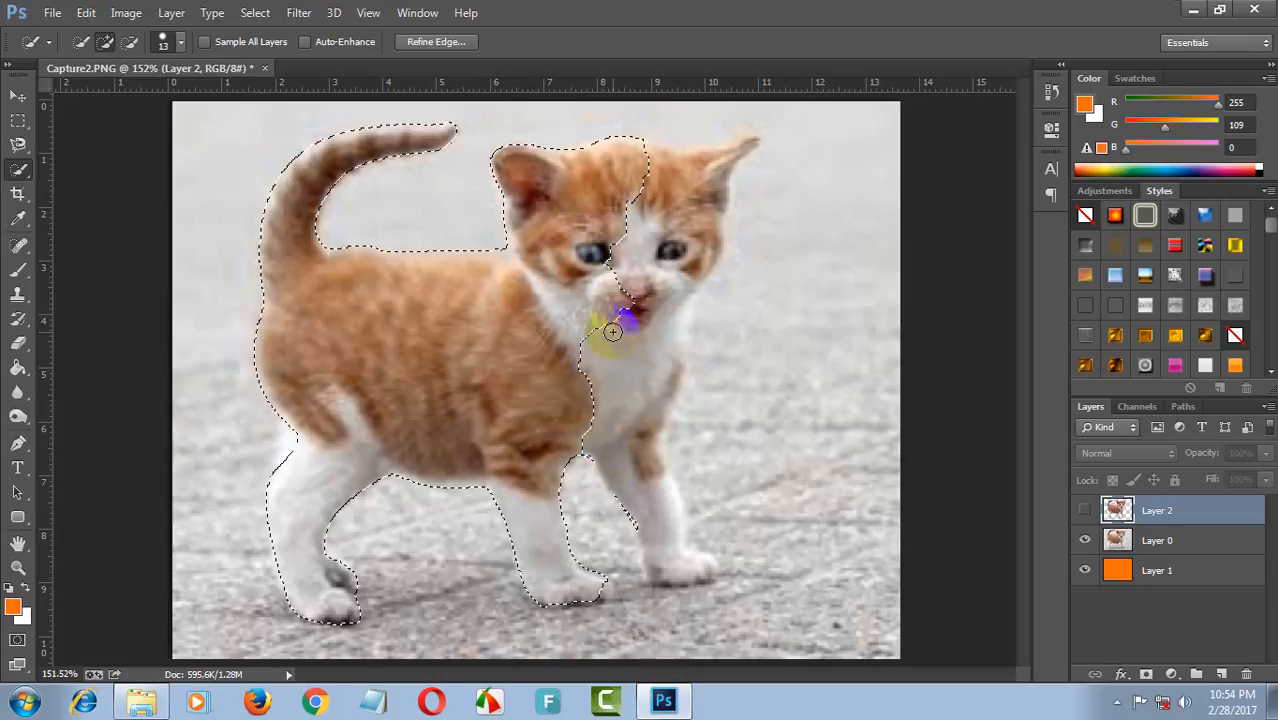
Step: Extend the selection over the chest, the other front leg and the rest of the head up to the pointed ear tip
drag(619, 337, 633, 389)
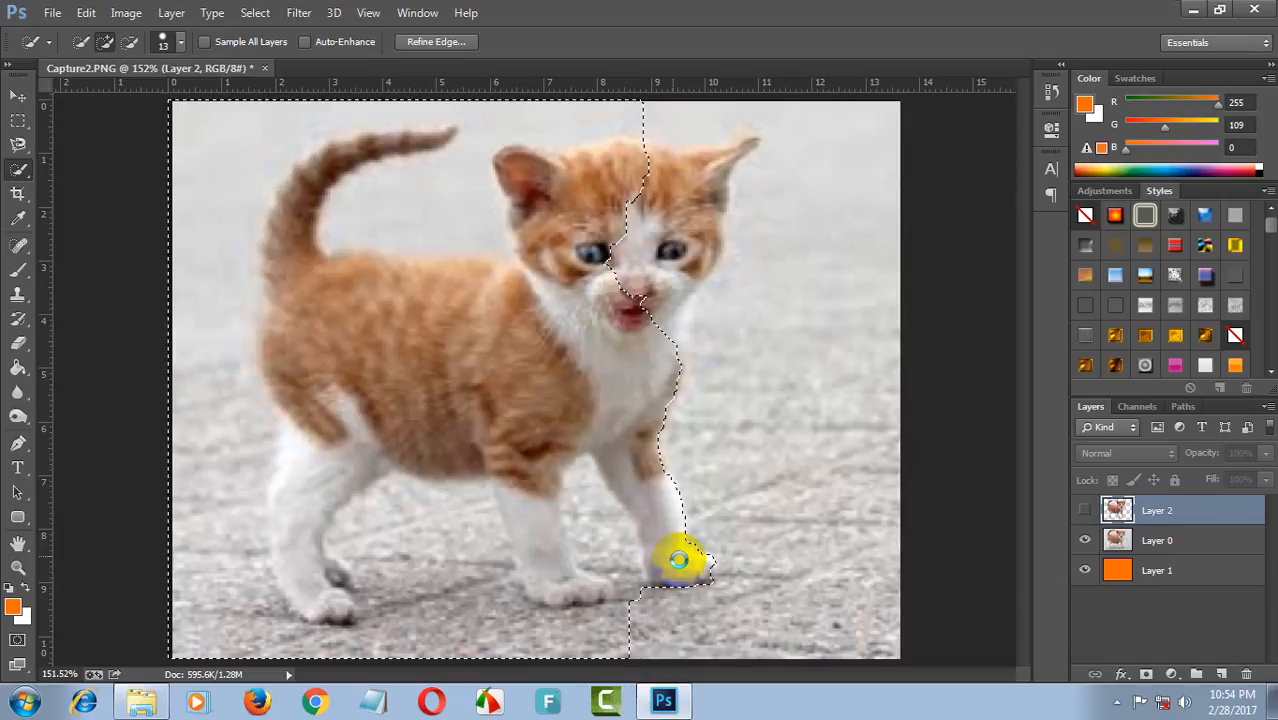
mouse_move(678, 560)
mouse_down()
mouse_move(656, 509)
mouse_move(648, 319)
mouse_move(665, 217)
mouse_move(691, 175)
mouse_move(645, 234)
mouse_move(685, 224)
mouse_move(701, 242)
mouse_move(661, 294)
mouse_move(677, 231)
mouse_move(722, 205)
mouse_move(710, 242)
mouse_move(684, 257)
mouse_move(618, 223)
mouse_move(602, 293)
mouse_move(741, 147)
mouse_up()
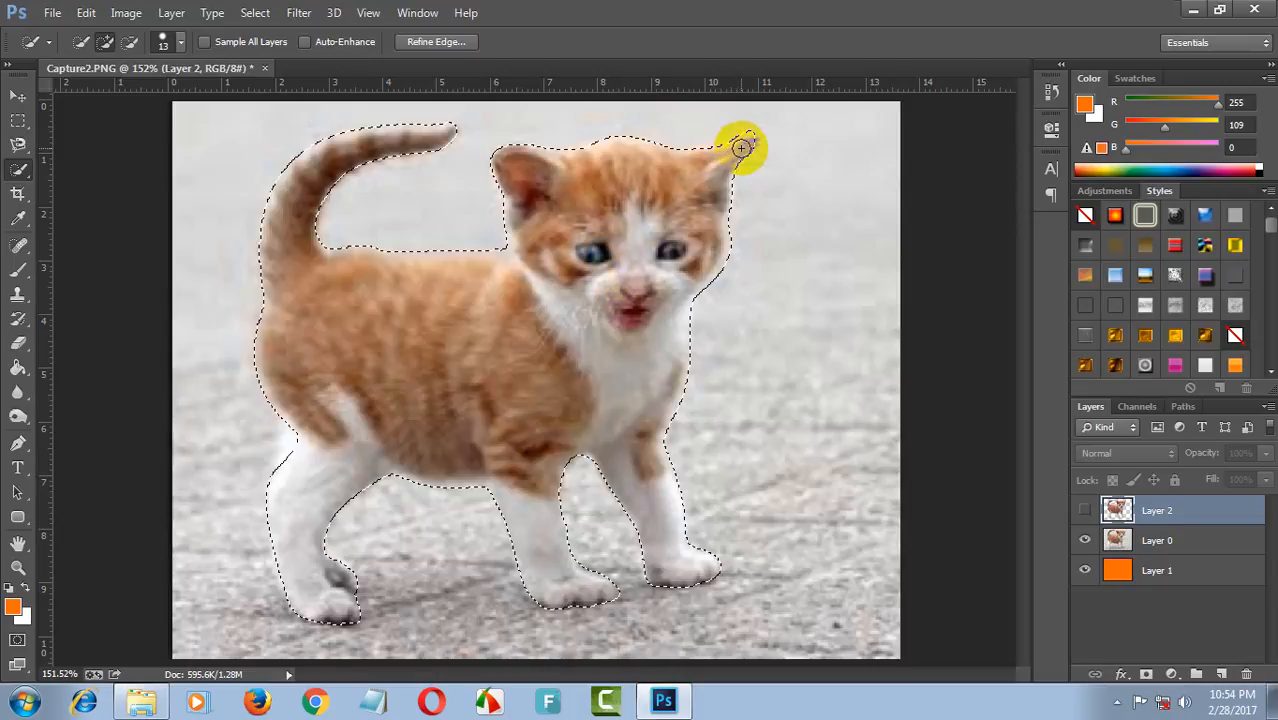
click(750, 143)
key(ctrl+z)
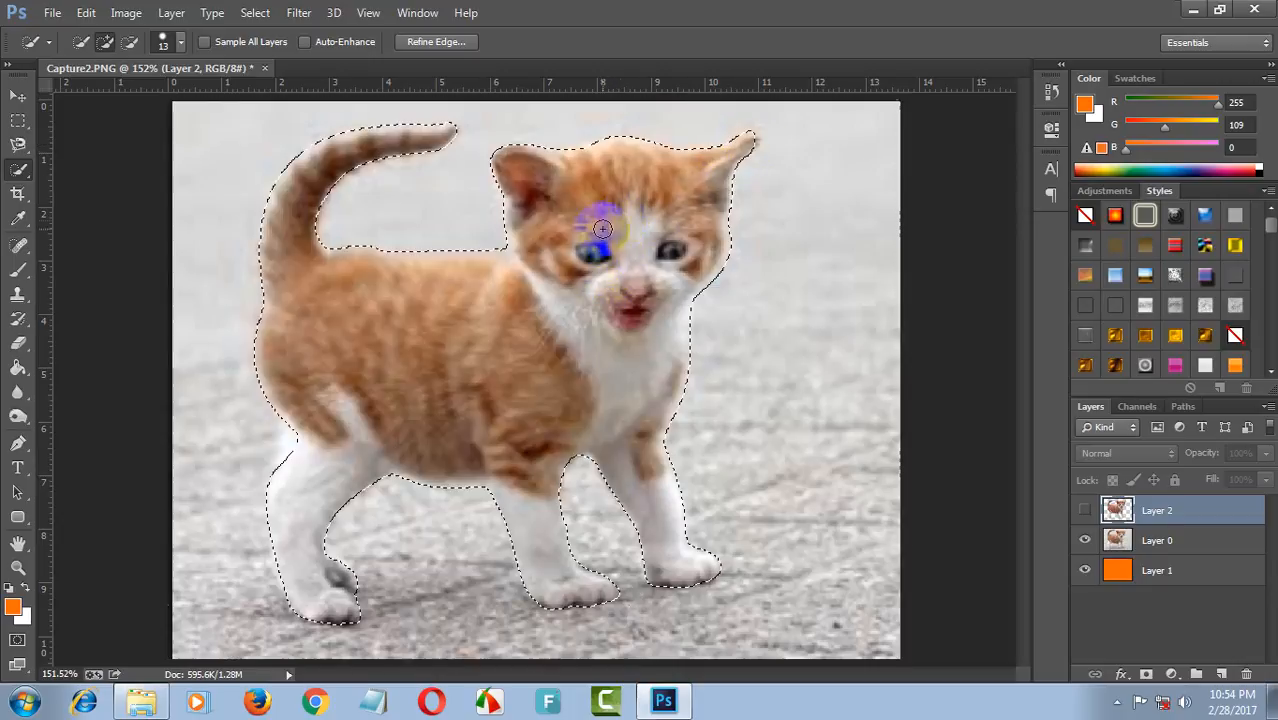
mouse_move(650, 295)
mouse_down()
mouse_move(498, 270)
mouse_move(430, 221)
mouse_move(421, 295)
mouse_move(387, 280)
mouse_move(445, 295)
mouse_move(489, 253)
mouse_move(448, 268)
mouse_up()
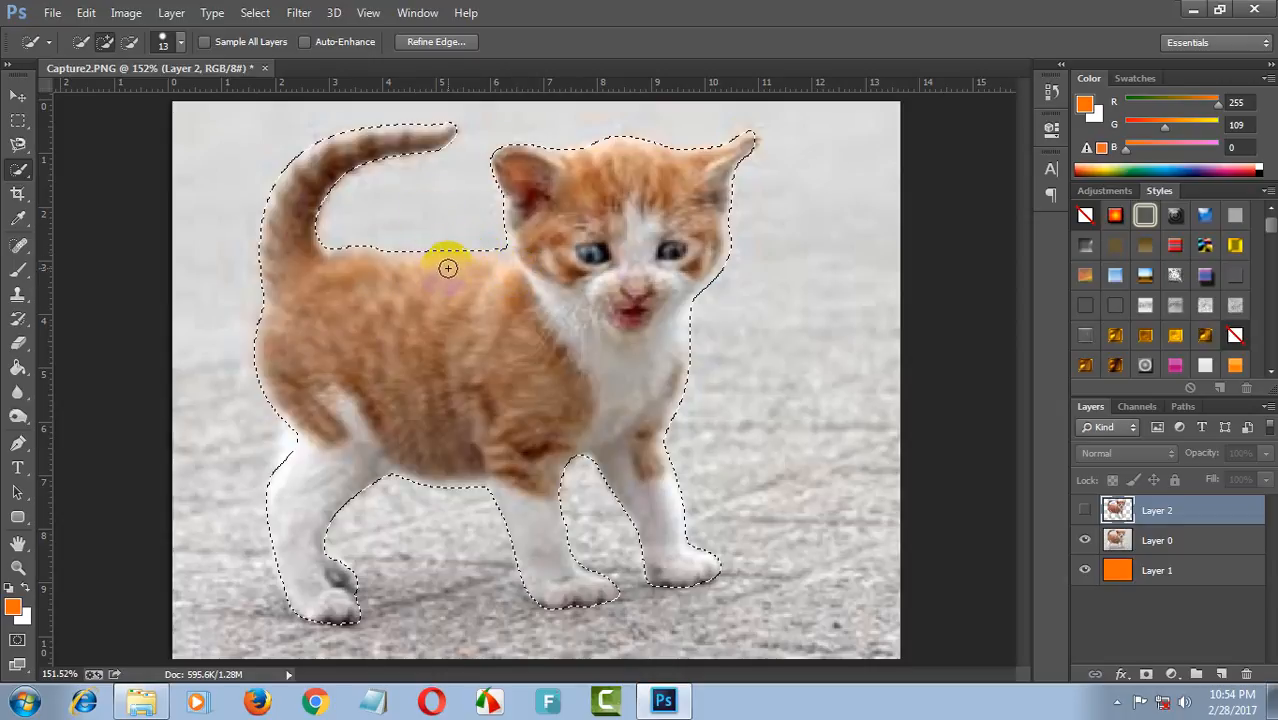
Step: Subtract the background strip above the kitten's back, between the tail and the head, from the selection
scroll(447, 290, up, 5)
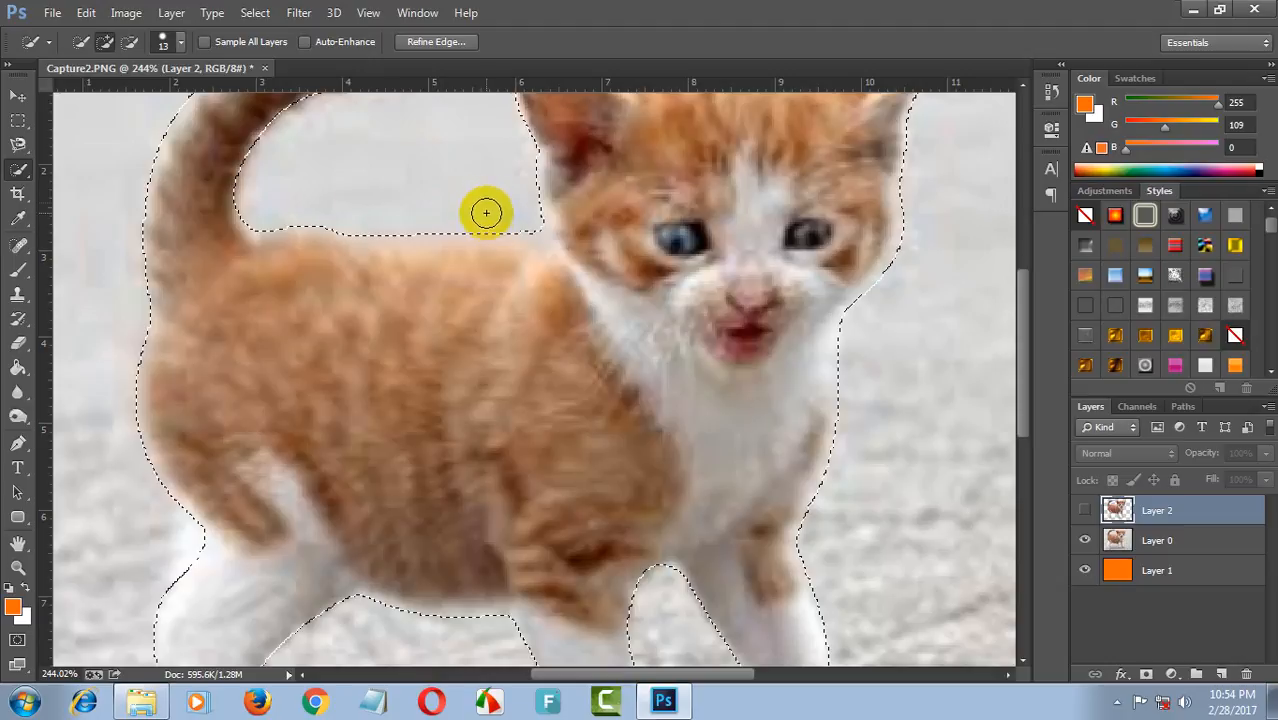
key(alt)
mouse_move(484, 200)
mouse_down()
mouse_move(445, 193)
mouse_move(480, 189)
mouse_move(455, 203)
mouse_move(484, 201)
mouse_move(529, 226)
mouse_move(510, 216)
mouse_move(525, 213)
mouse_move(535, 227)
mouse_move(351, 203)
mouse_move(250, 220)
mouse_move(348, 195)
mouse_up()
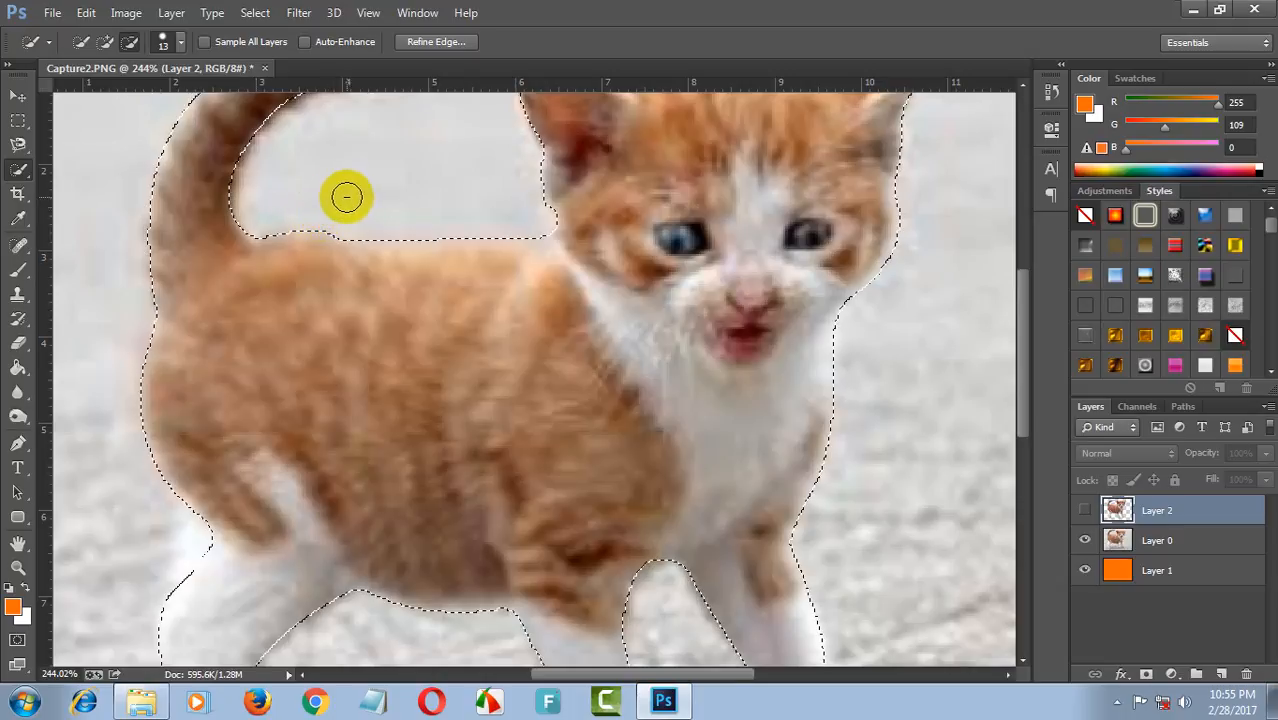
Step: Add the outer edge of the pointed ear tip to the kitten selection
scroll(346, 196, down, 5)
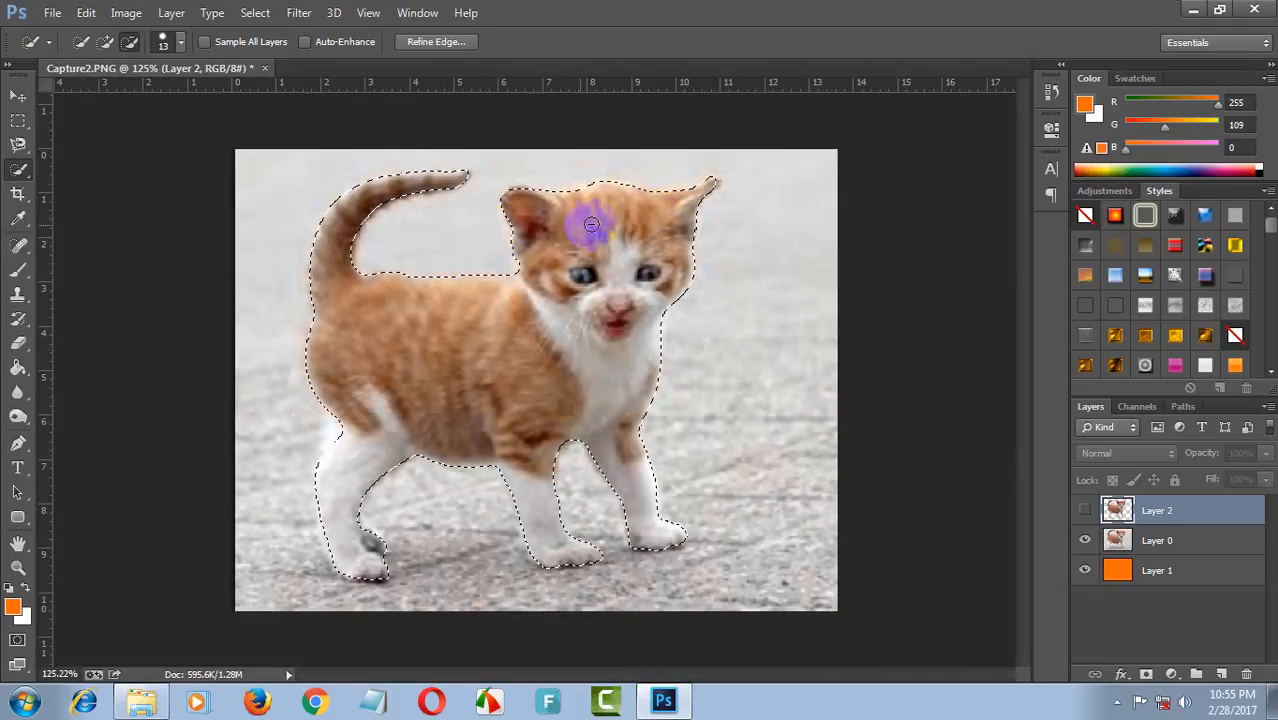
scroll(893, 191, up, 5)
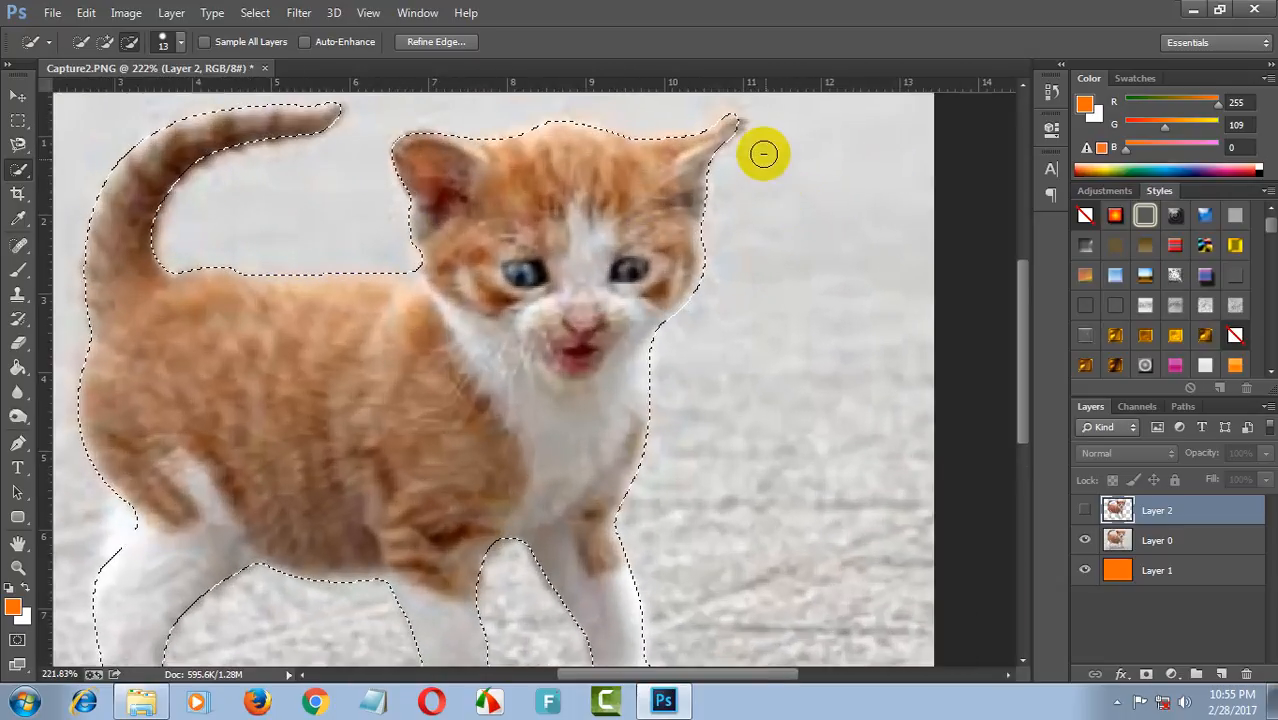
scroll(736, 120, up, 1)
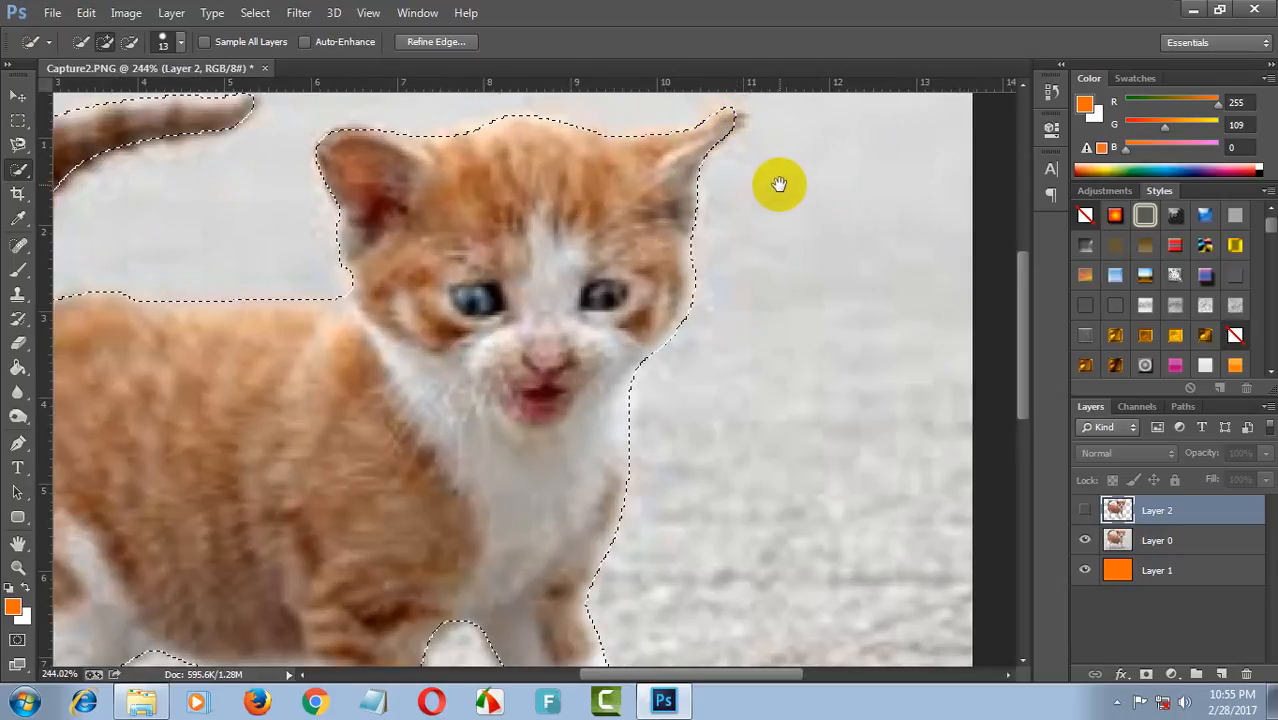
drag(780, 187, 722, 266)
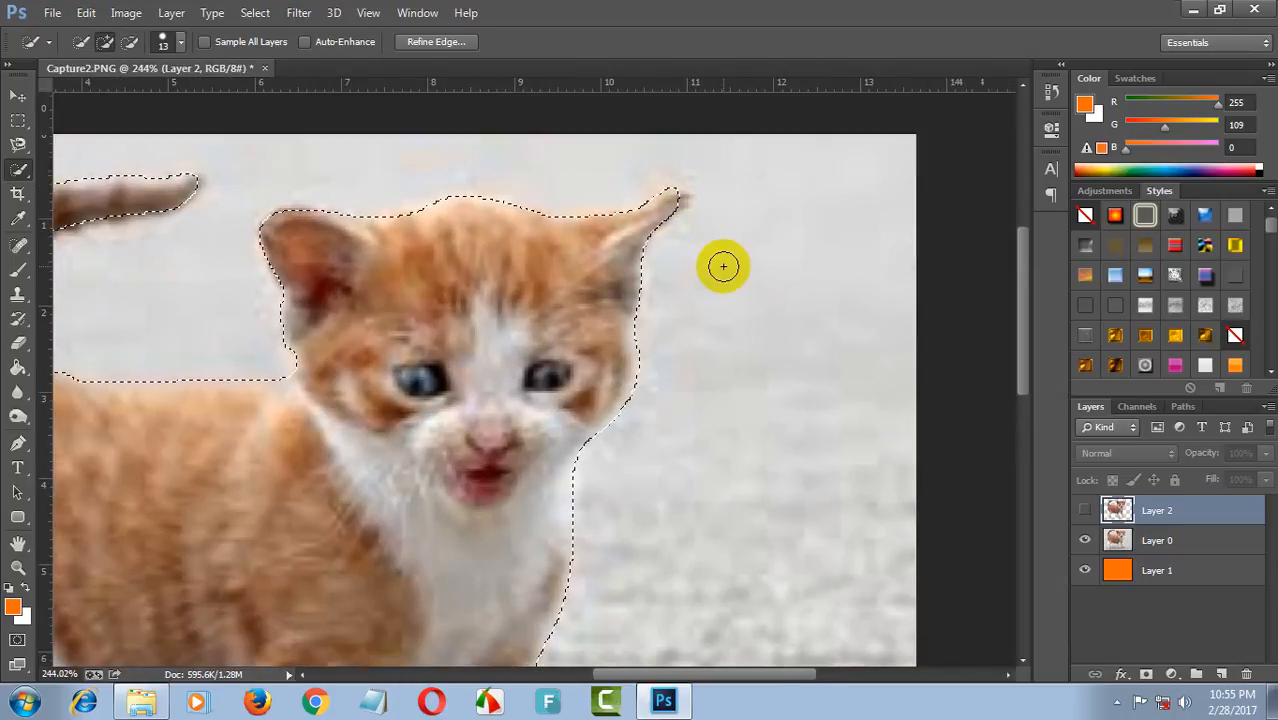
click(667, 207)
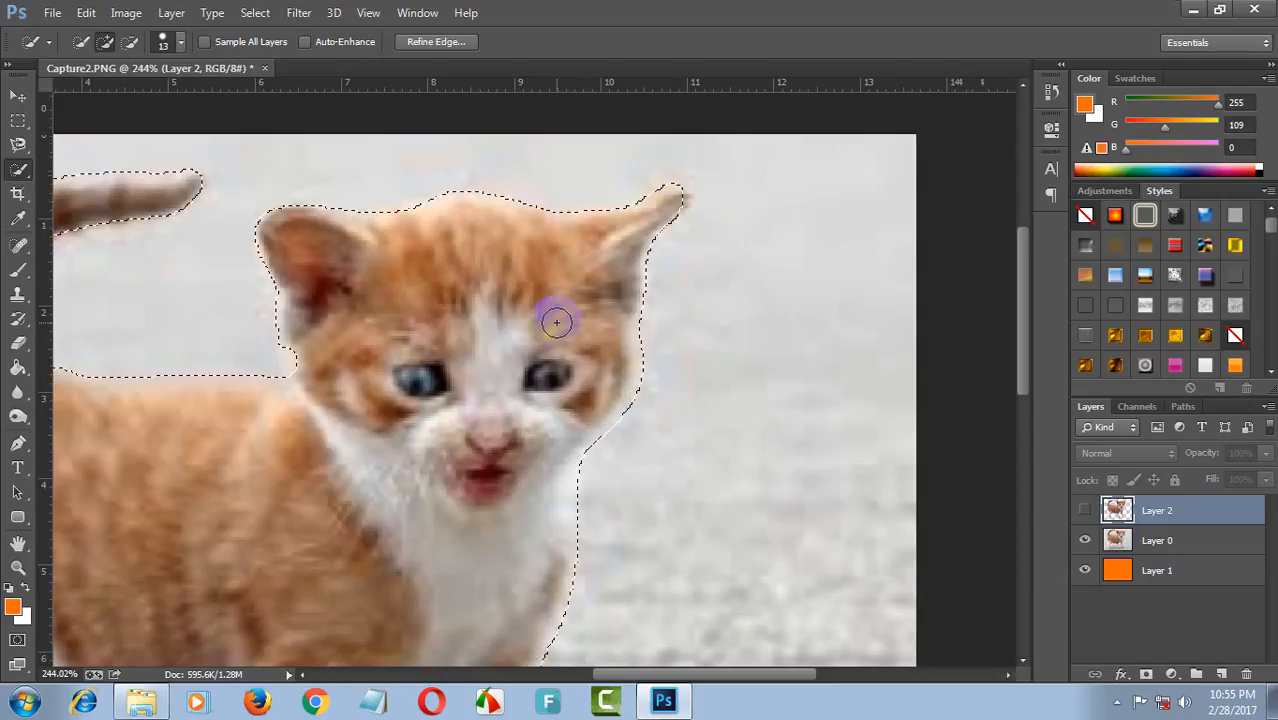
Step: Examine the selection outline around the whole kitten at several magnifications
scroll(565, 323, down, 7)
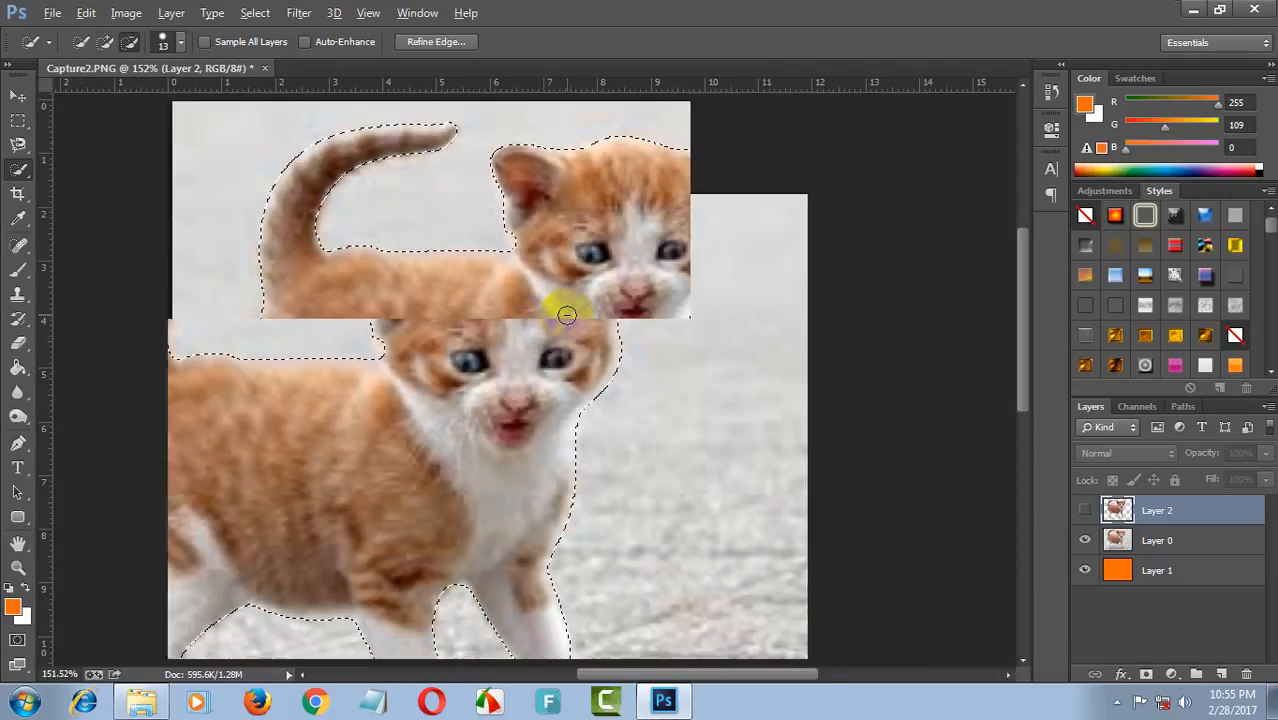
scroll(598, 330, up, 3)
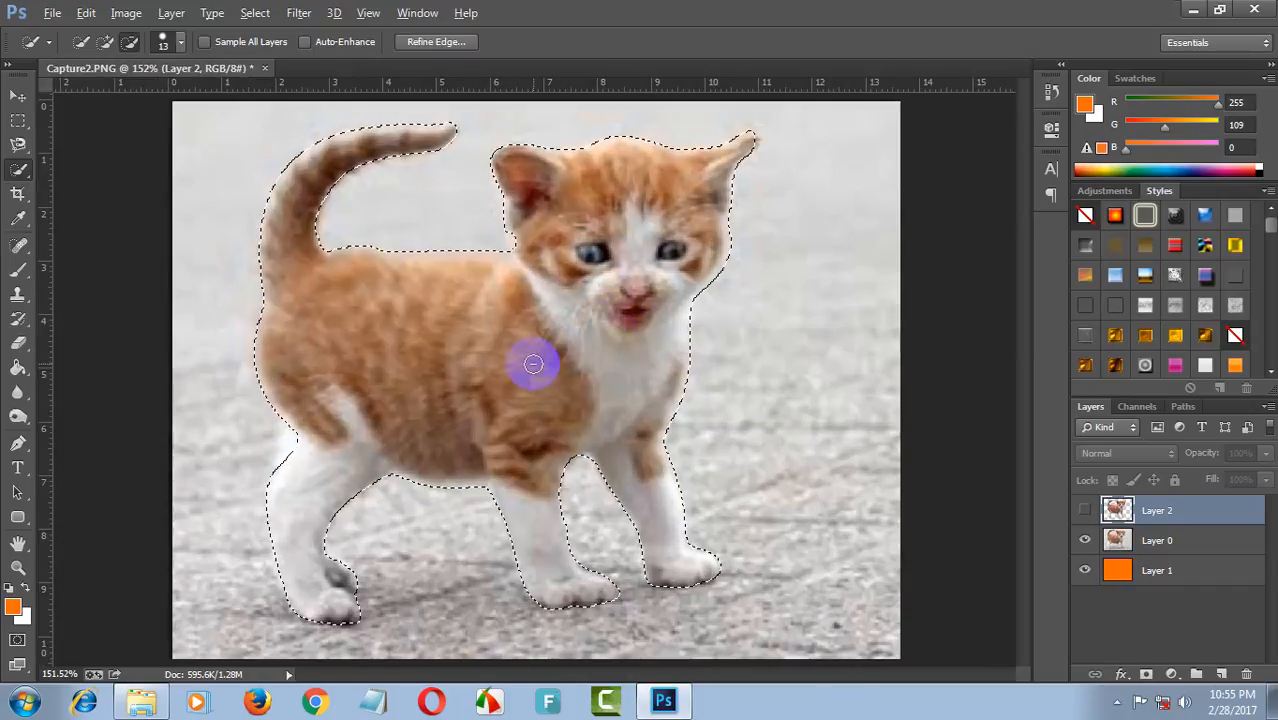
scroll(430, 395, up, 1)
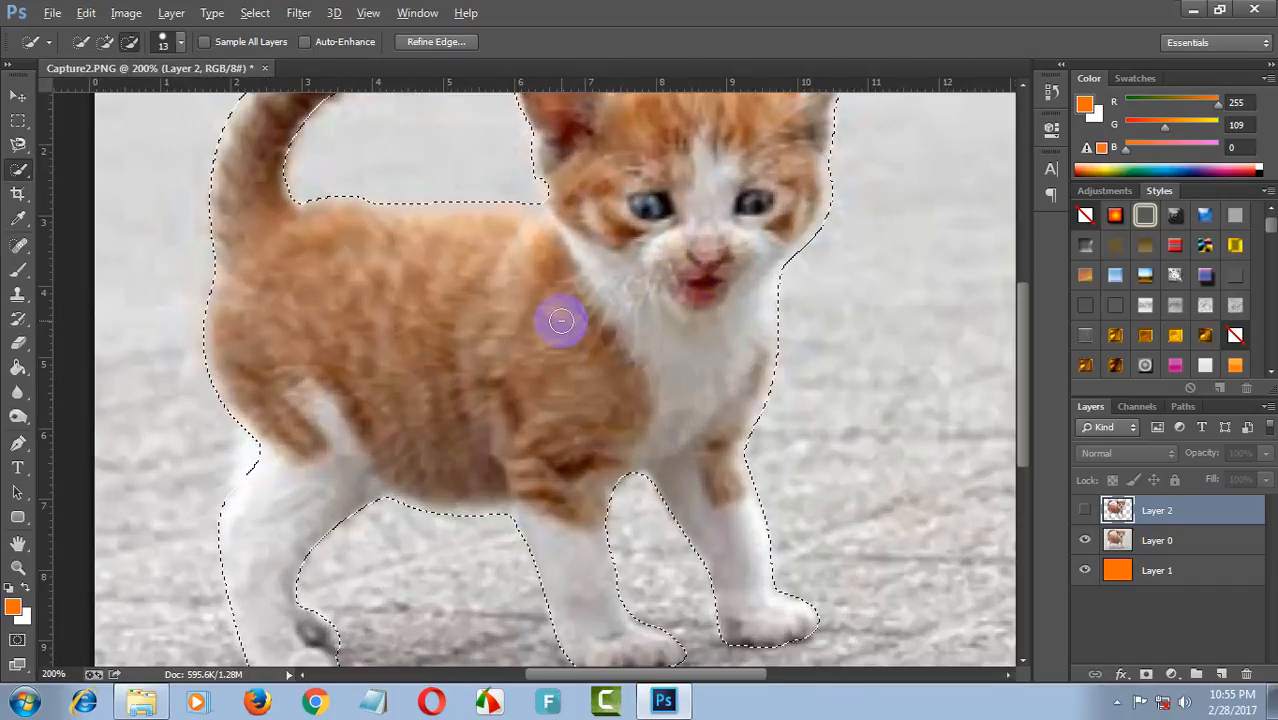
scroll(600, 364, up, 1)
scroll(610, 361, down, 1)
scroll(608, 362, down, 1)
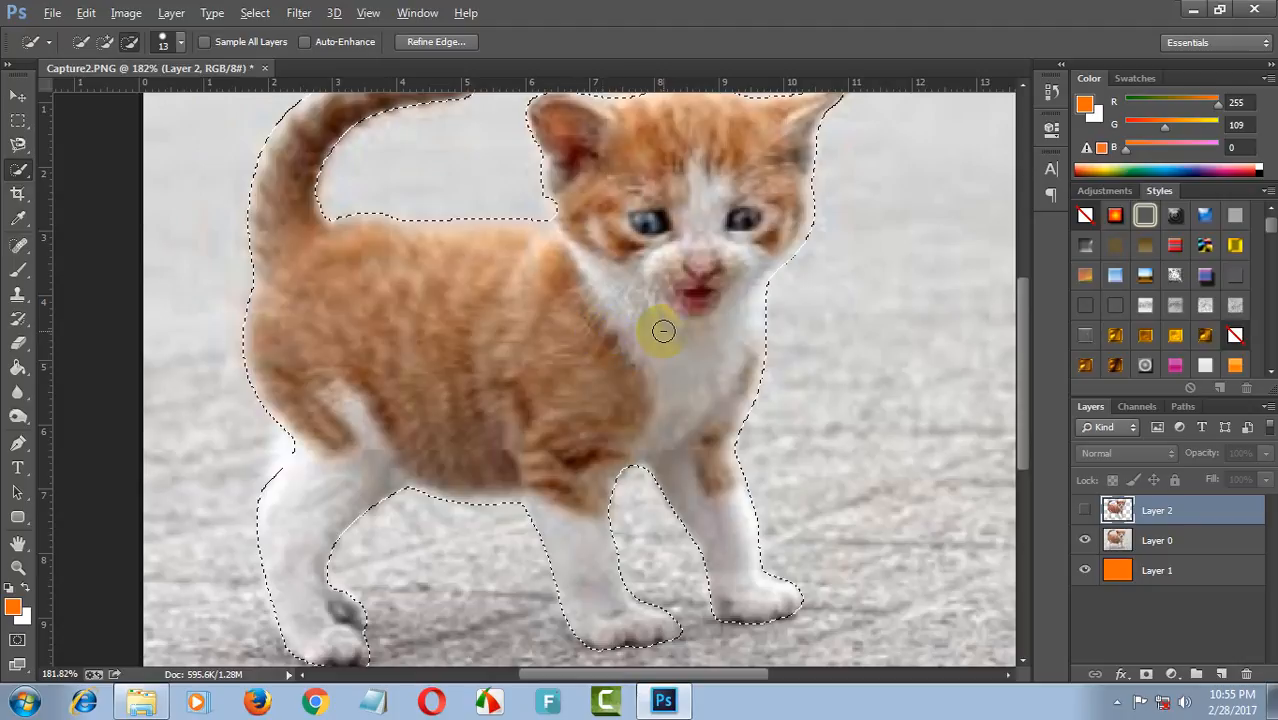
scroll(663, 340, down, 2)
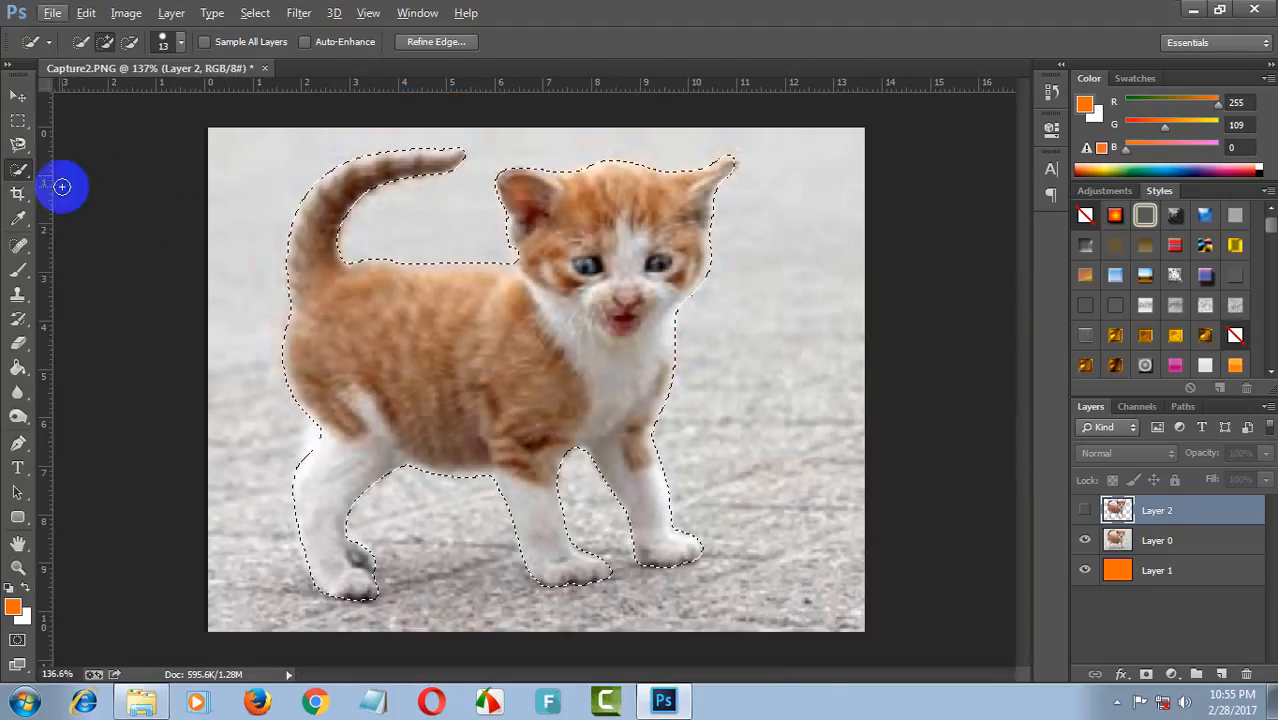
mouse_move(451, 380)
mouse_down()
mouse_move(522, 365)
mouse_move(648, 385)
mouse_up()
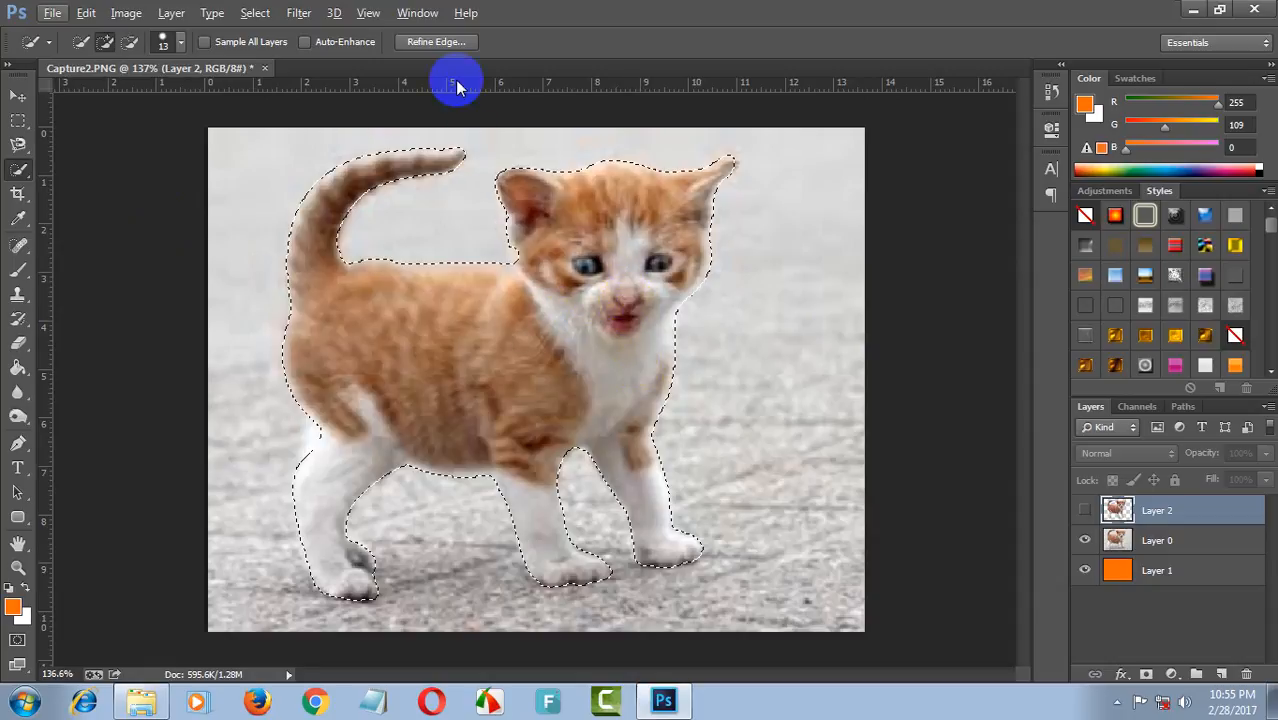
Step: Open Refine Edge for the kitten selection, uncover the kitten and set the preview view to On Black
click(436, 42)
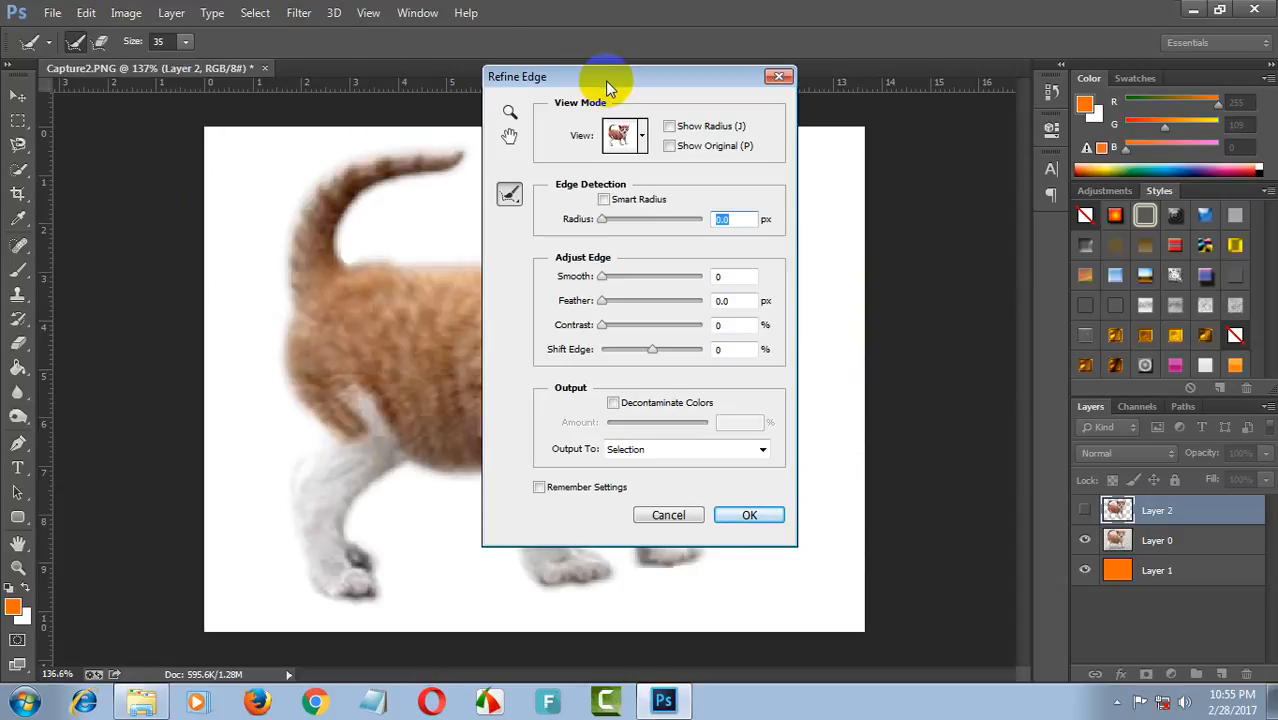
drag(621, 85, 990, 96)
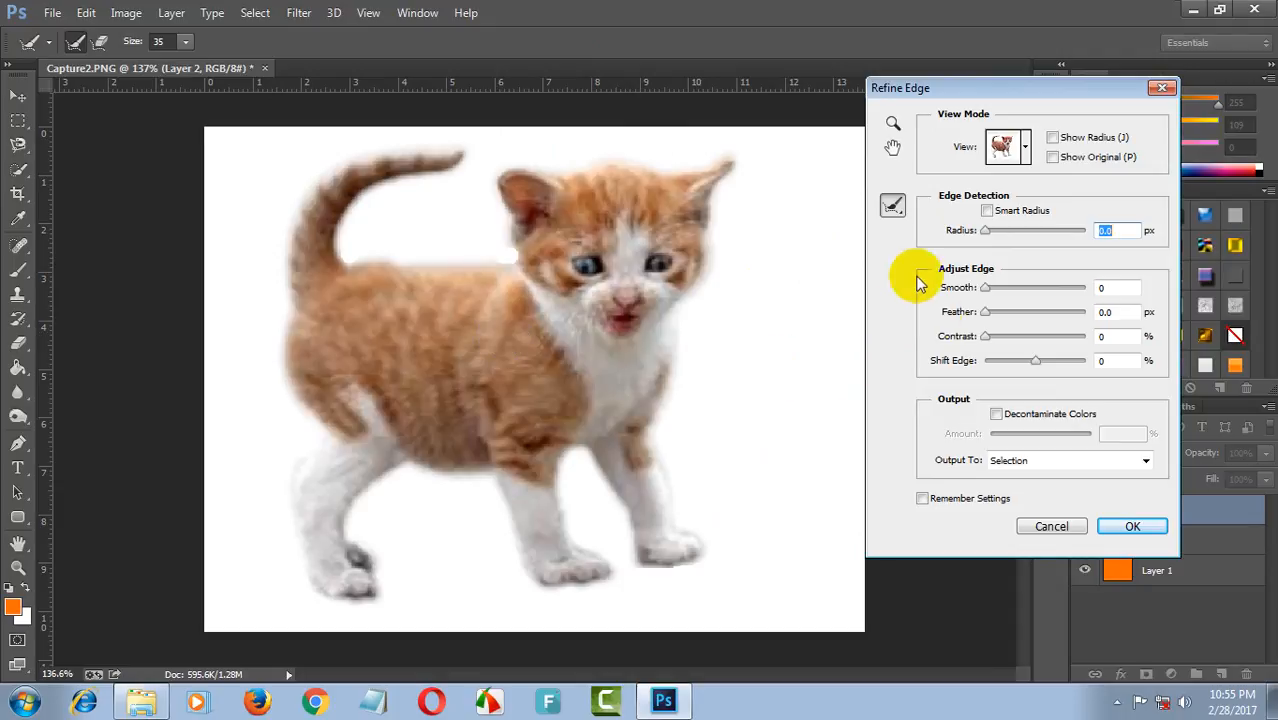
click(1026, 148)
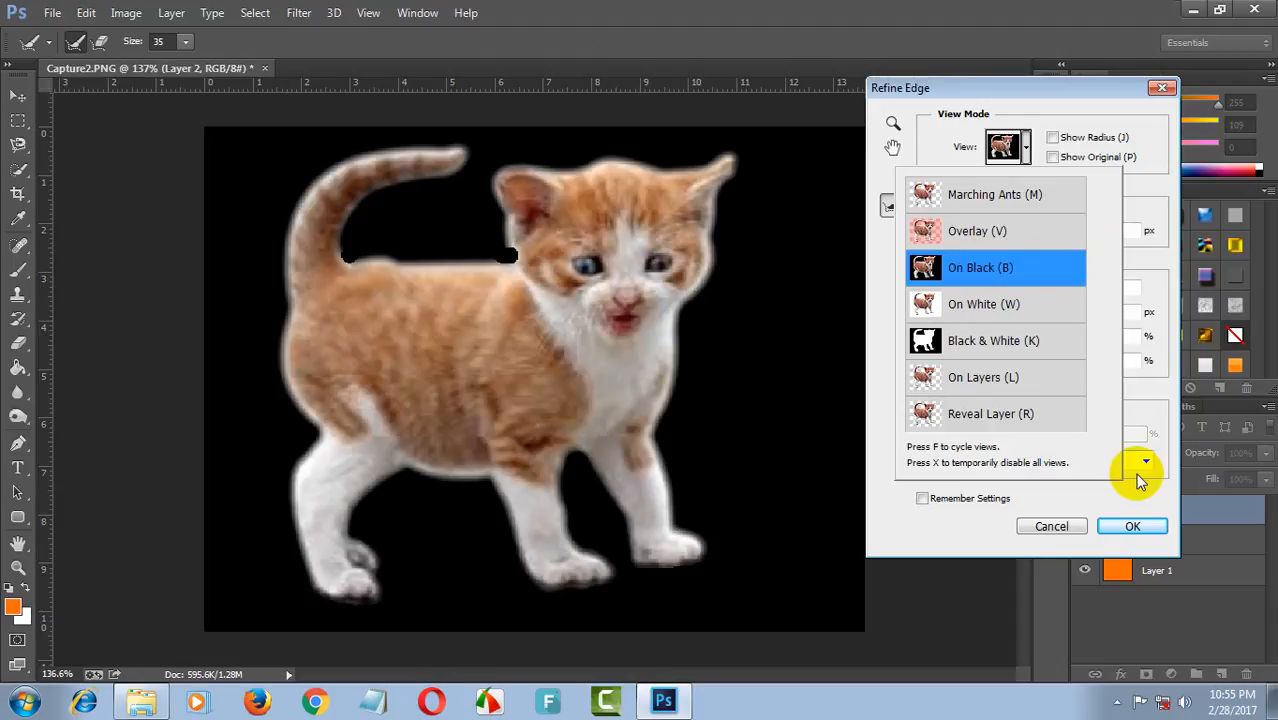
click(906, 504)
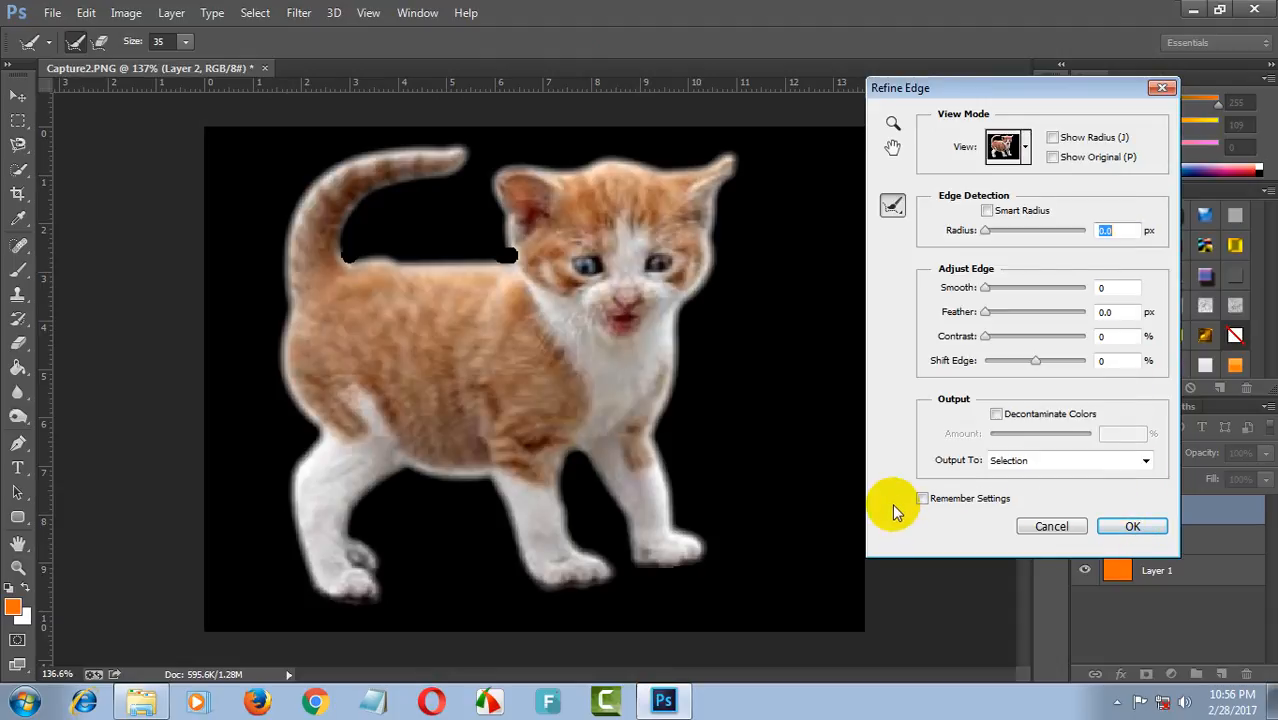
Step: Try refining the gap between the kitten's tail and head with the Refine Radius Tool, a 0.4 px edge radius and brush size 15
click(893, 205)
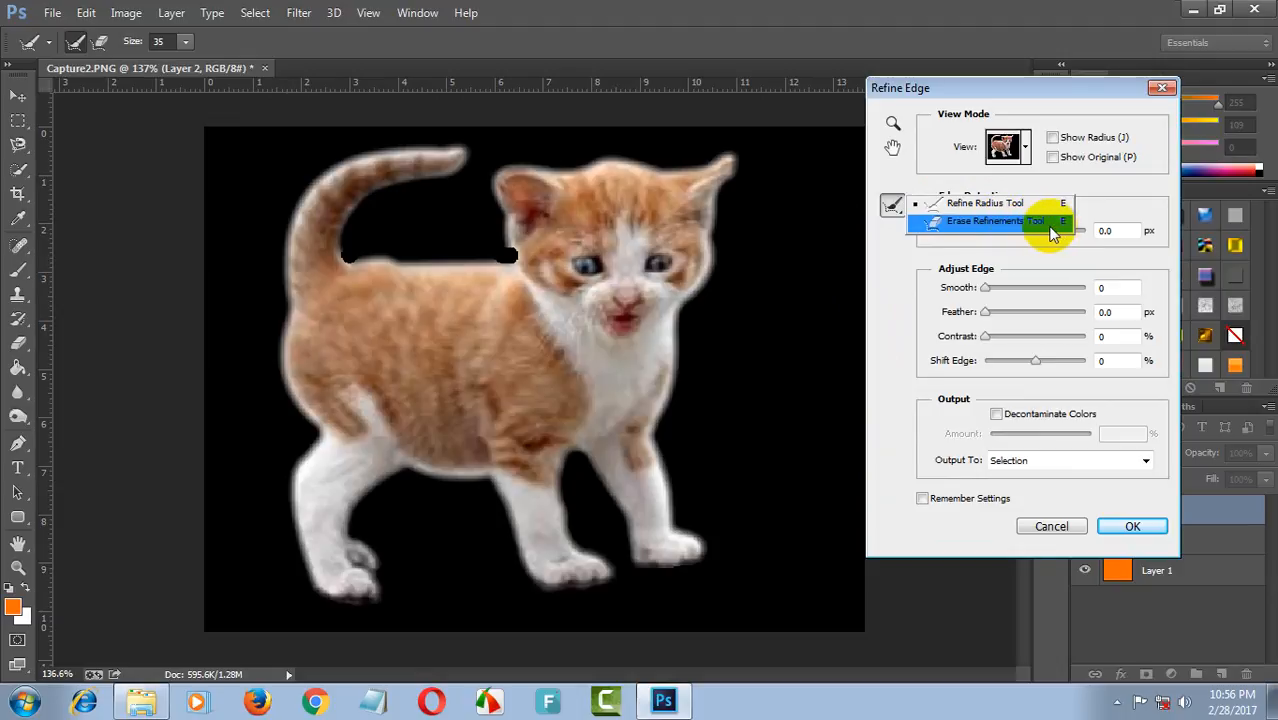
click(950, 203)
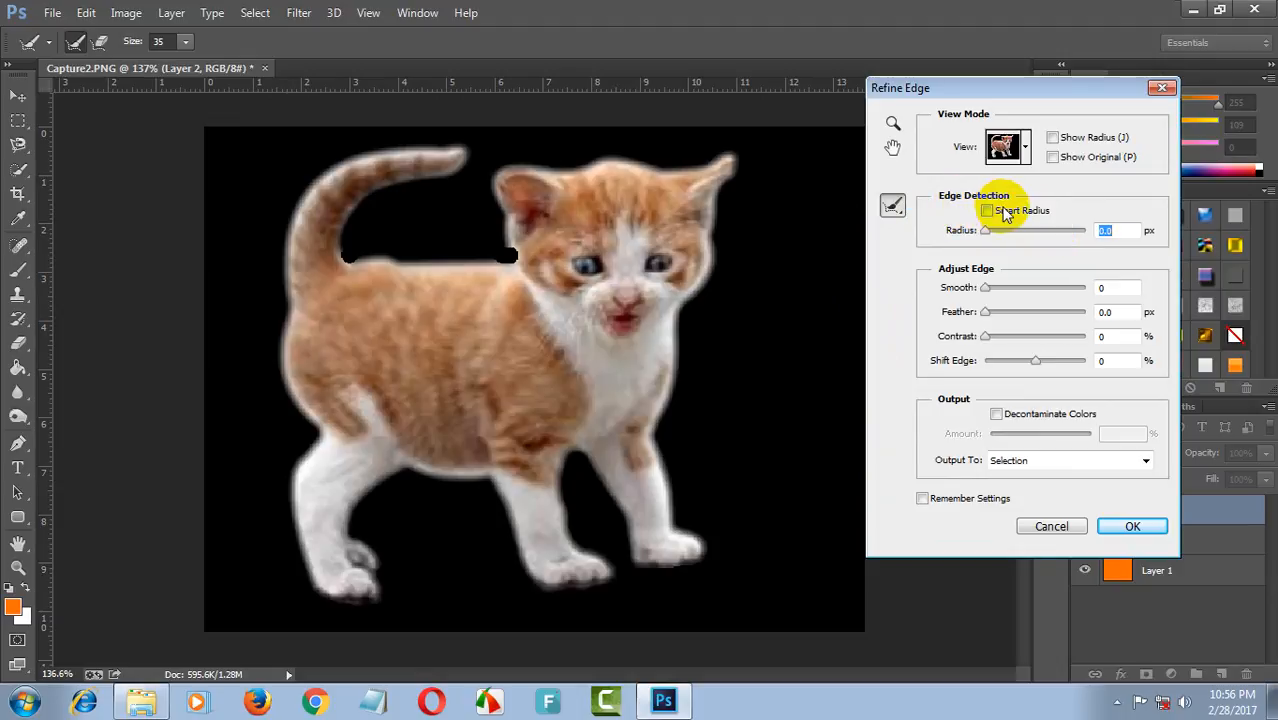
mouse_move(586, 224)
mouse_down()
mouse_move(538, 248)
mouse_move(493, 243)
mouse_up()
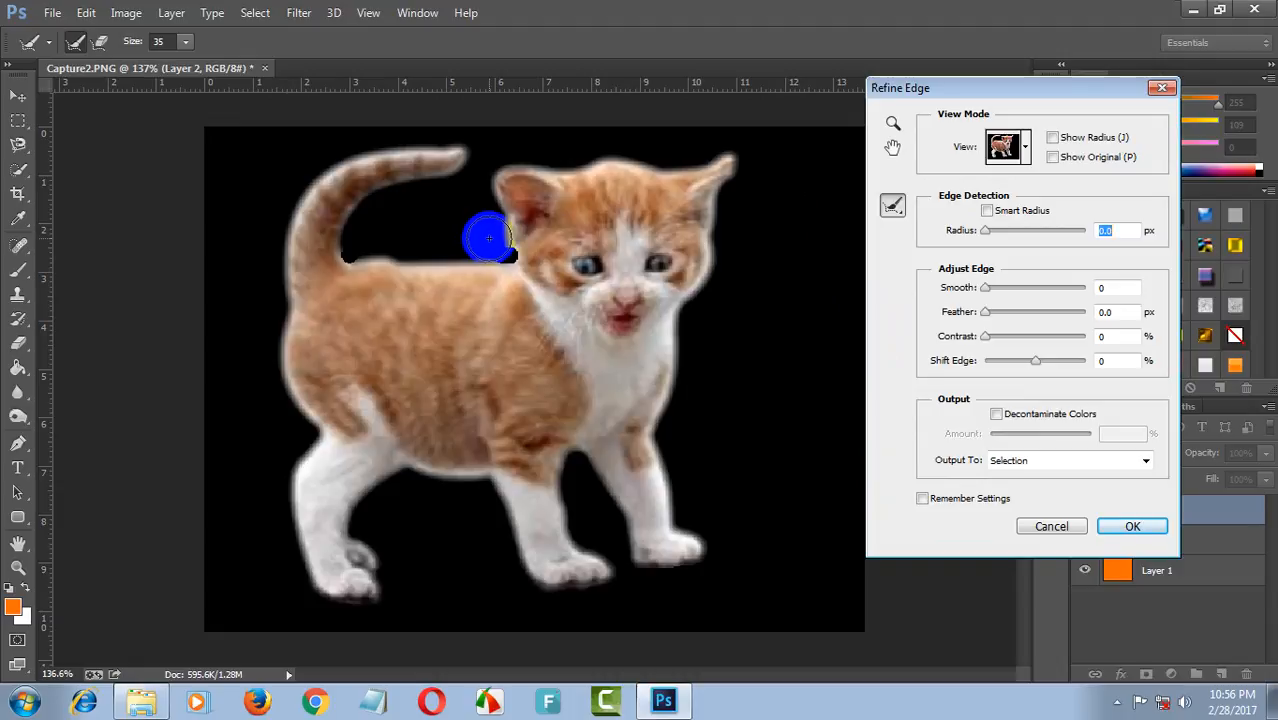
mouse_move(481, 240)
mouse_down()
mouse_move(502, 228)
mouse_move(471, 223)
mouse_move(491, 253)
mouse_move(474, 242)
mouse_up()
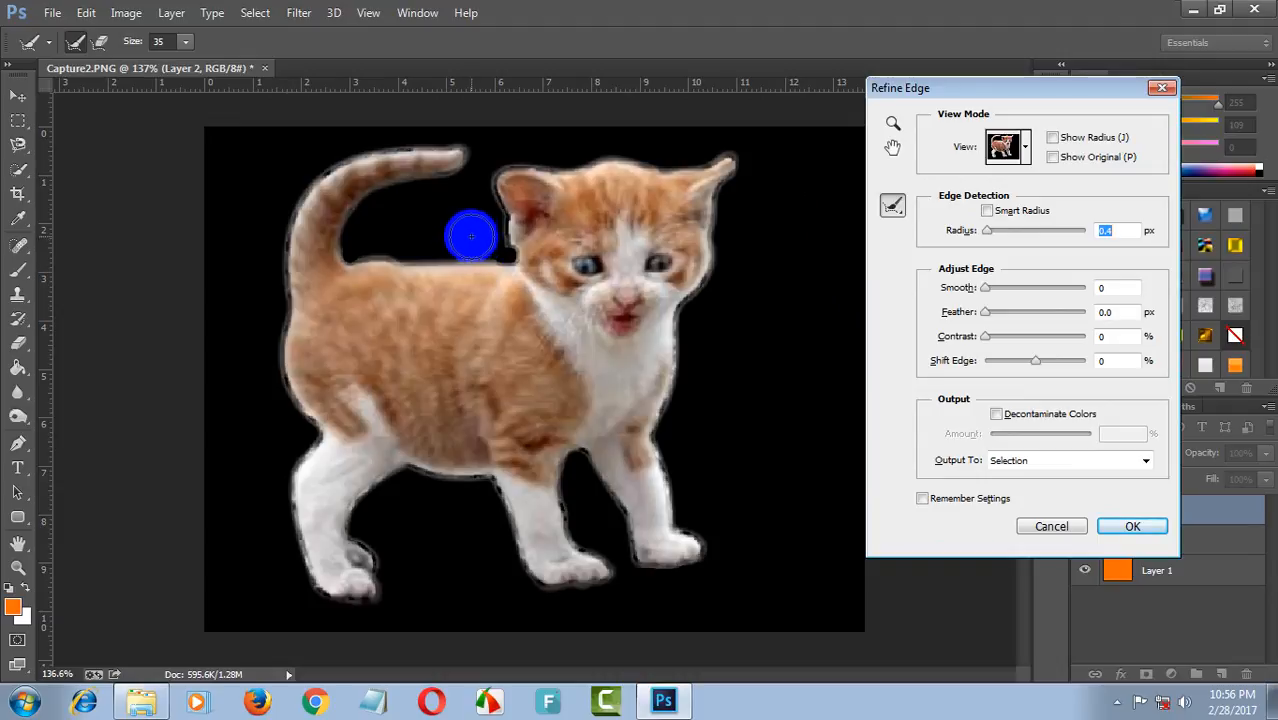
click(518, 4)
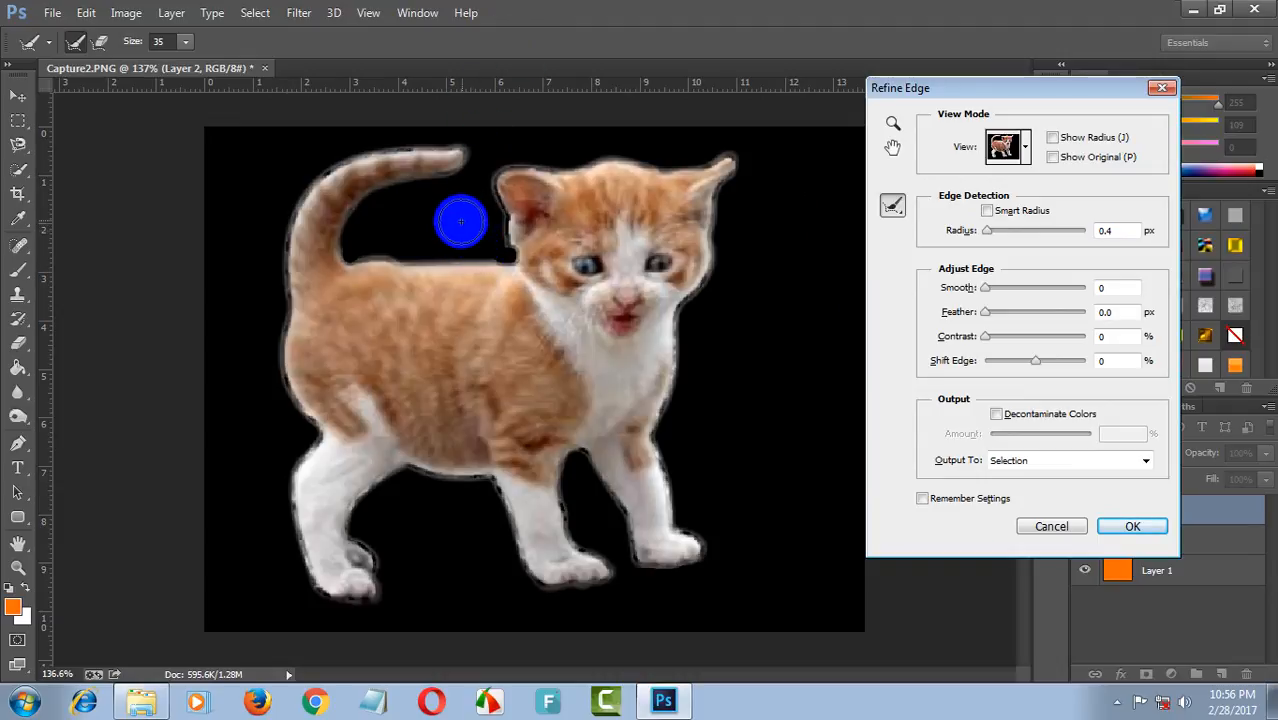
key(bracketleft)
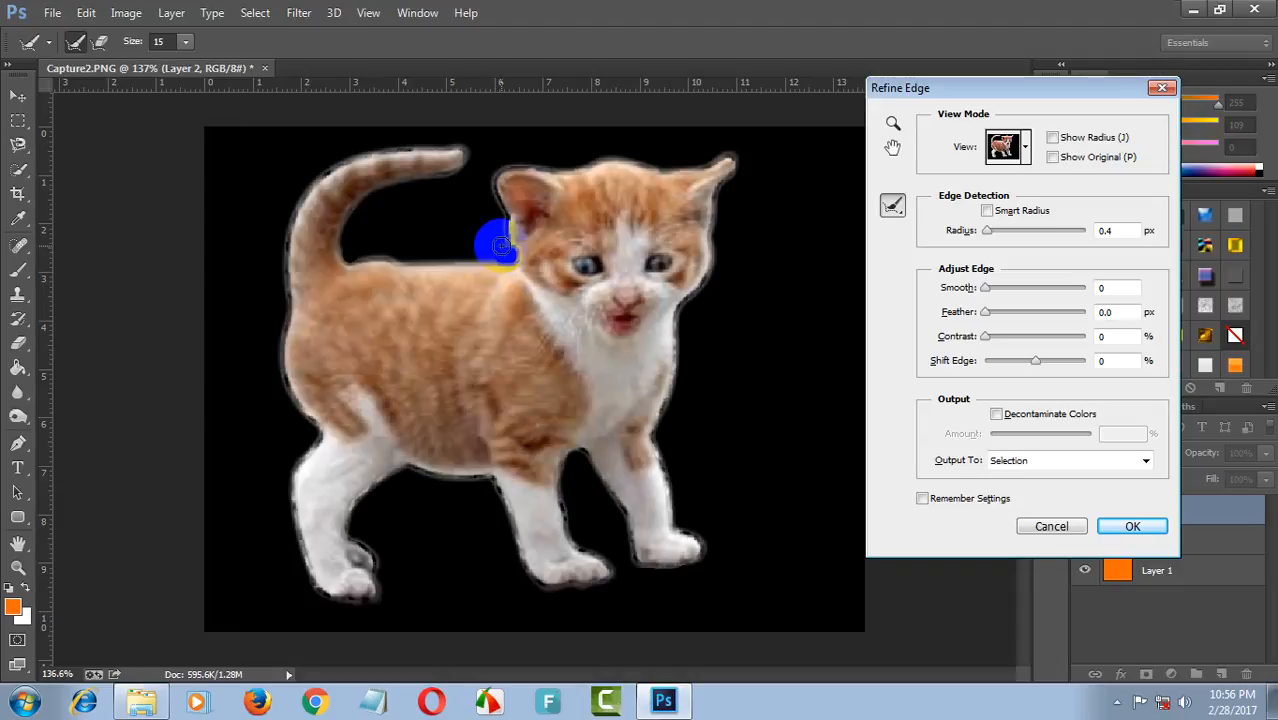
Step: Try brushing edge refinements around the kitten's head, chest, inner tail curve and back, and discard the Refine Edge changes
key(ctrl+plus)
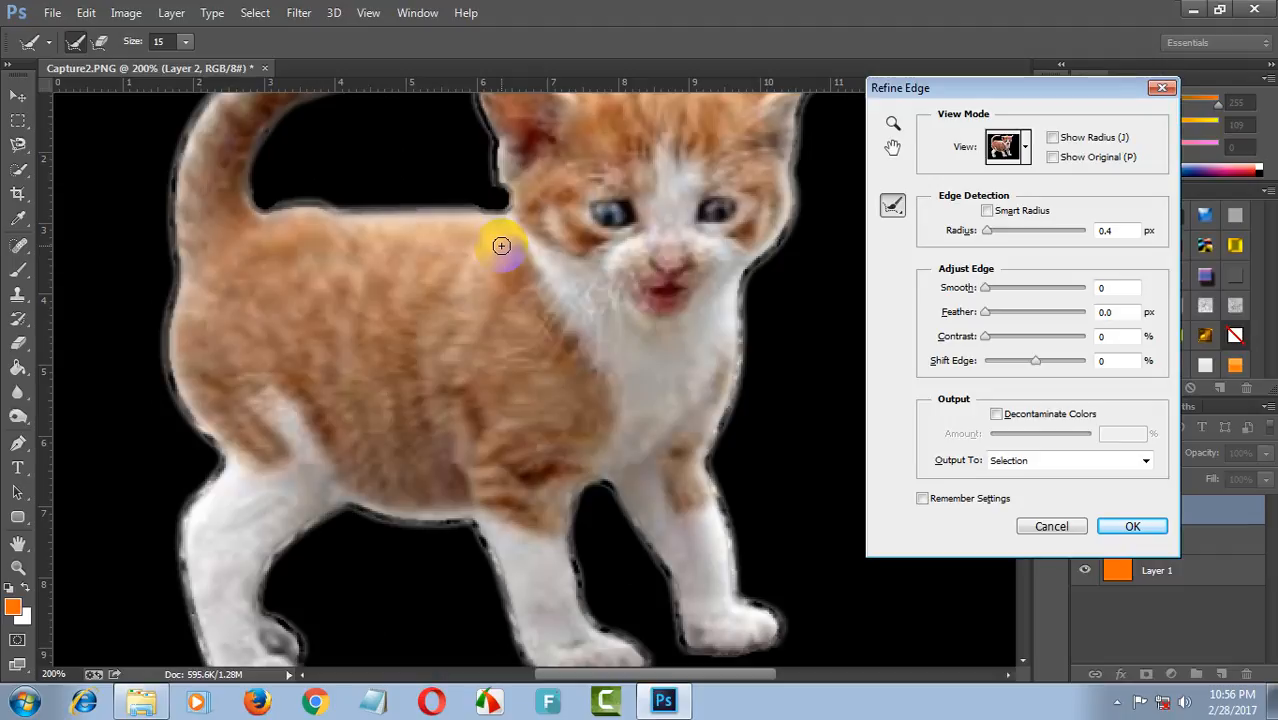
mouse_move(485, 194)
mouse_down()
mouse_move(467, 323)
mouse_move(450, 217)
mouse_move(475, 191)
mouse_move(654, 181)
mouse_move(723, 193)
mouse_move(813, 179)
mouse_move(822, 207)
mouse_move(798, 243)
mouse_move(779, 362)
mouse_move(737, 432)
mouse_move(733, 517)
mouse_up()
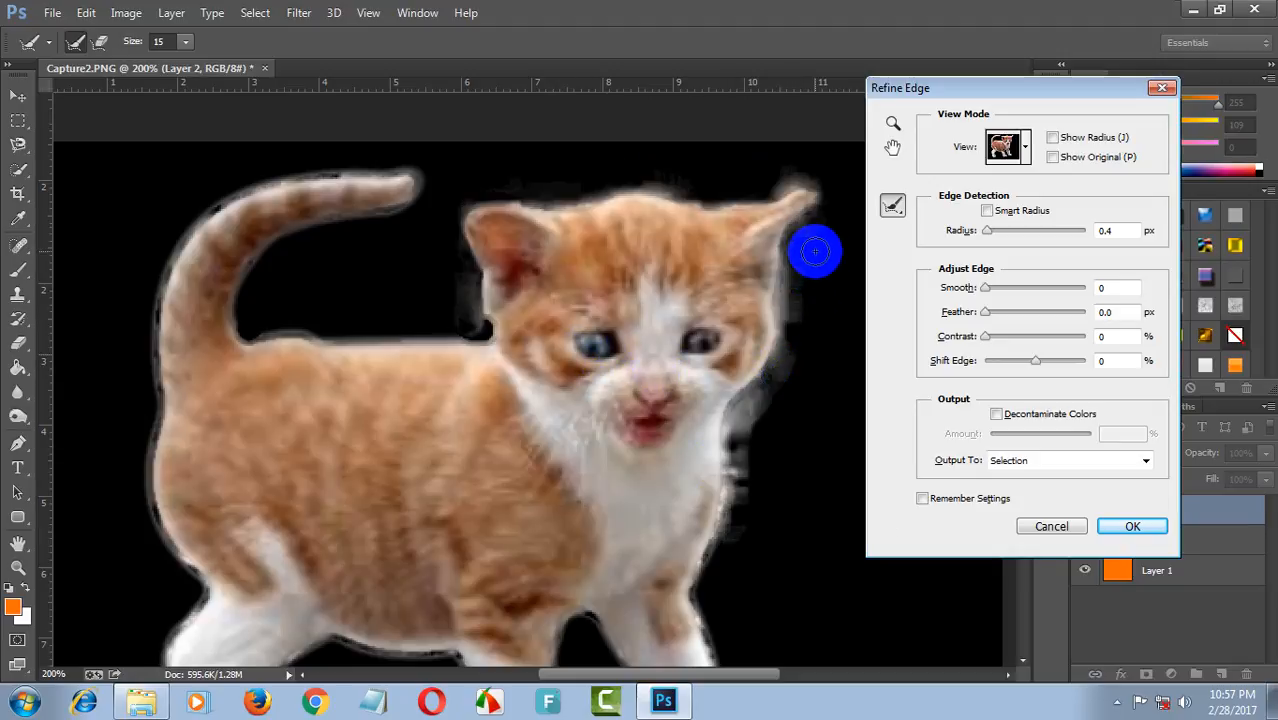
mouse_move(471, 318)
mouse_down()
mouse_move(475, 333)
mouse_move(476, 284)
mouse_move(460, 294)
mouse_up()
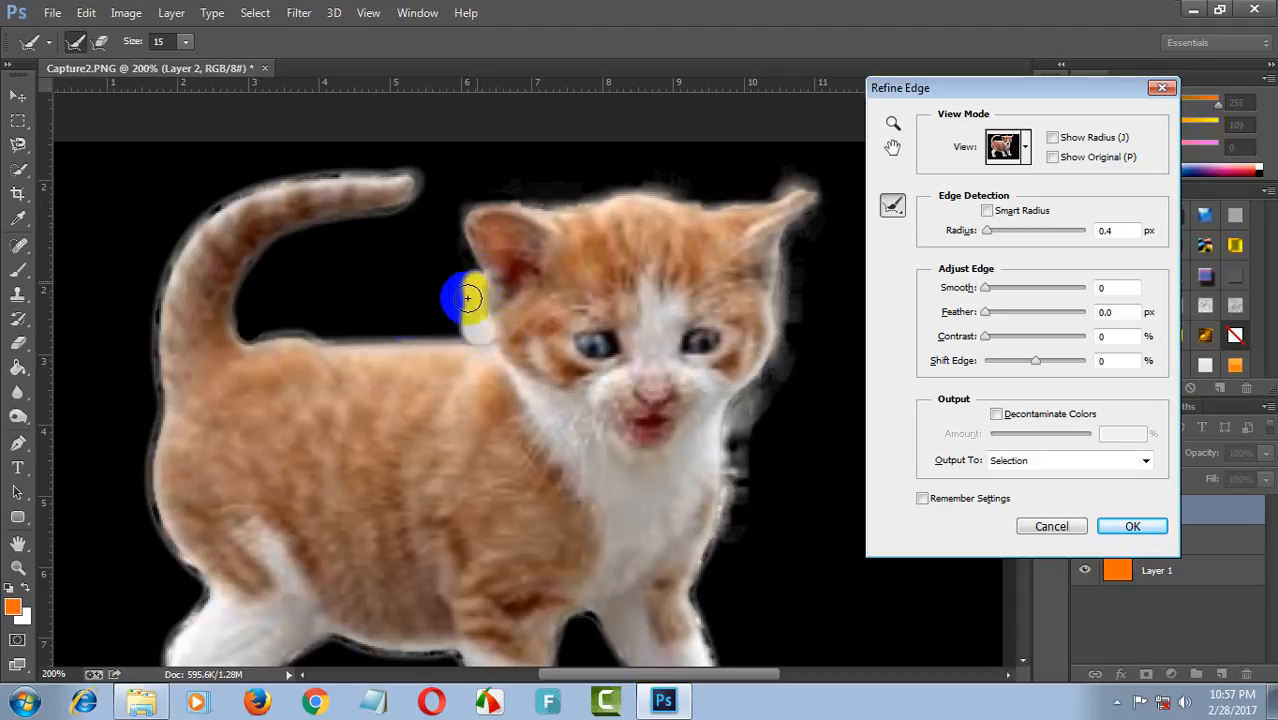
drag(331, 231, 264, 257)
mouse_move(255, 278)
mouse_down()
mouse_move(253, 330)
mouse_move(480, 330)
mouse_up()
drag(620, 352, 630, 358)
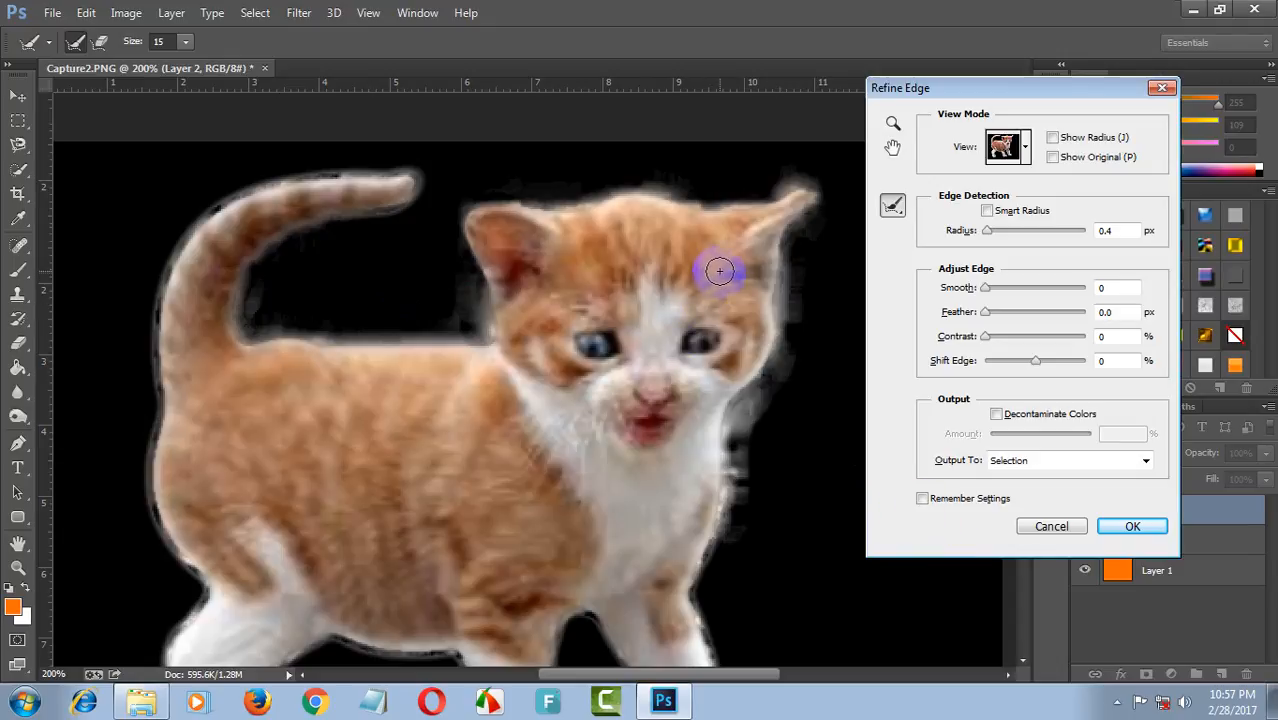
key(alt)
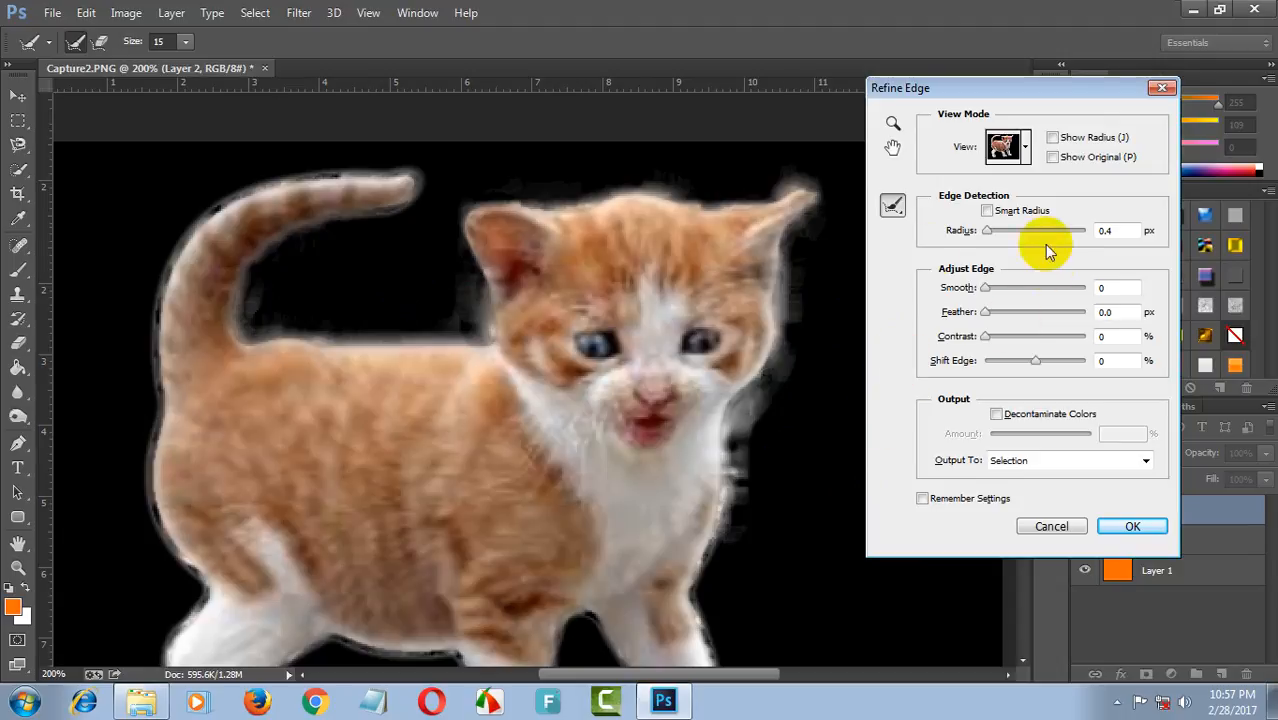
click(1050, 530)
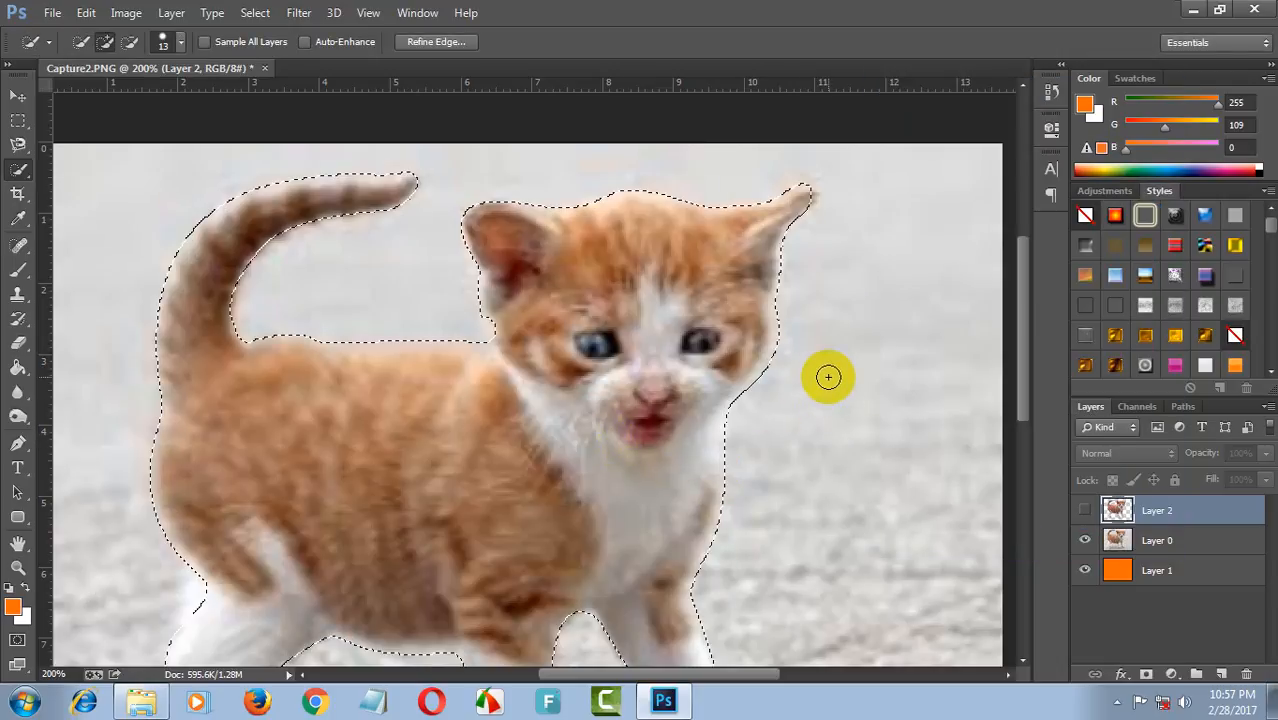
Step: Invert the kitten selection to delete the photo background from Layer 0, and clear the selection
scroll(705, 371, down, 3)
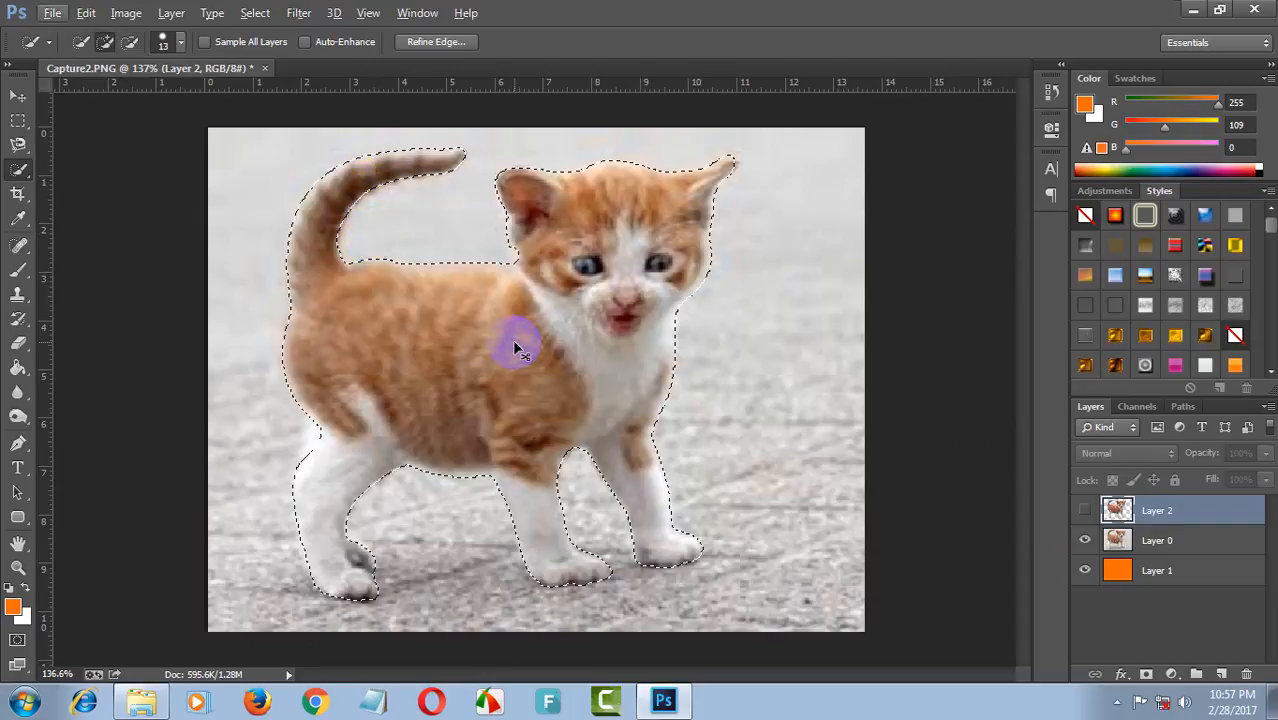
key(alt)
key(ctrl+shift+i)
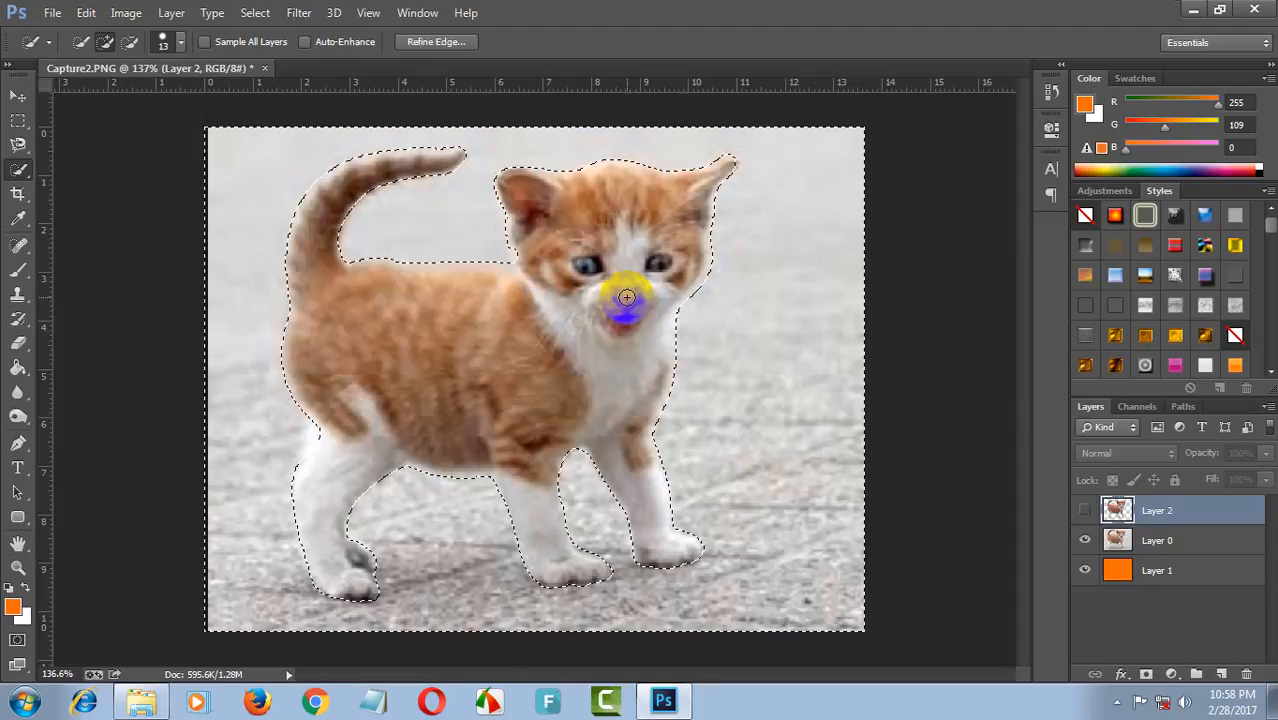
click(1172, 543)
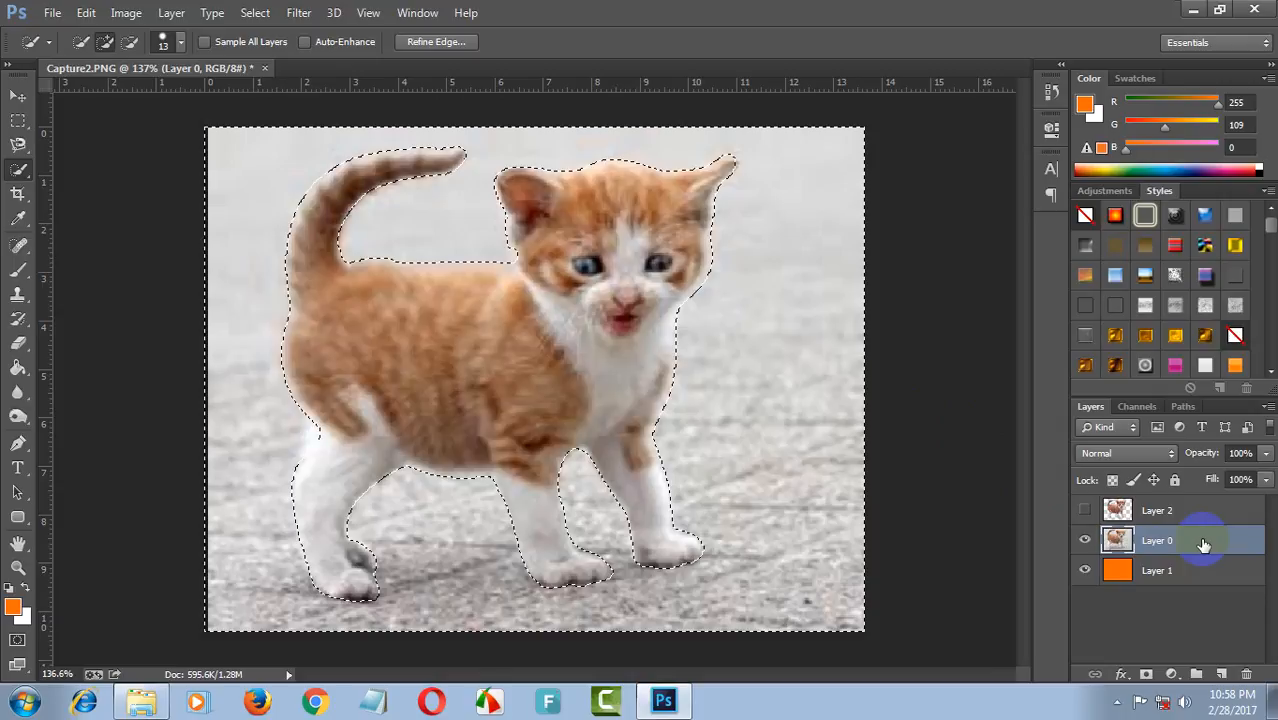
key(Delete)
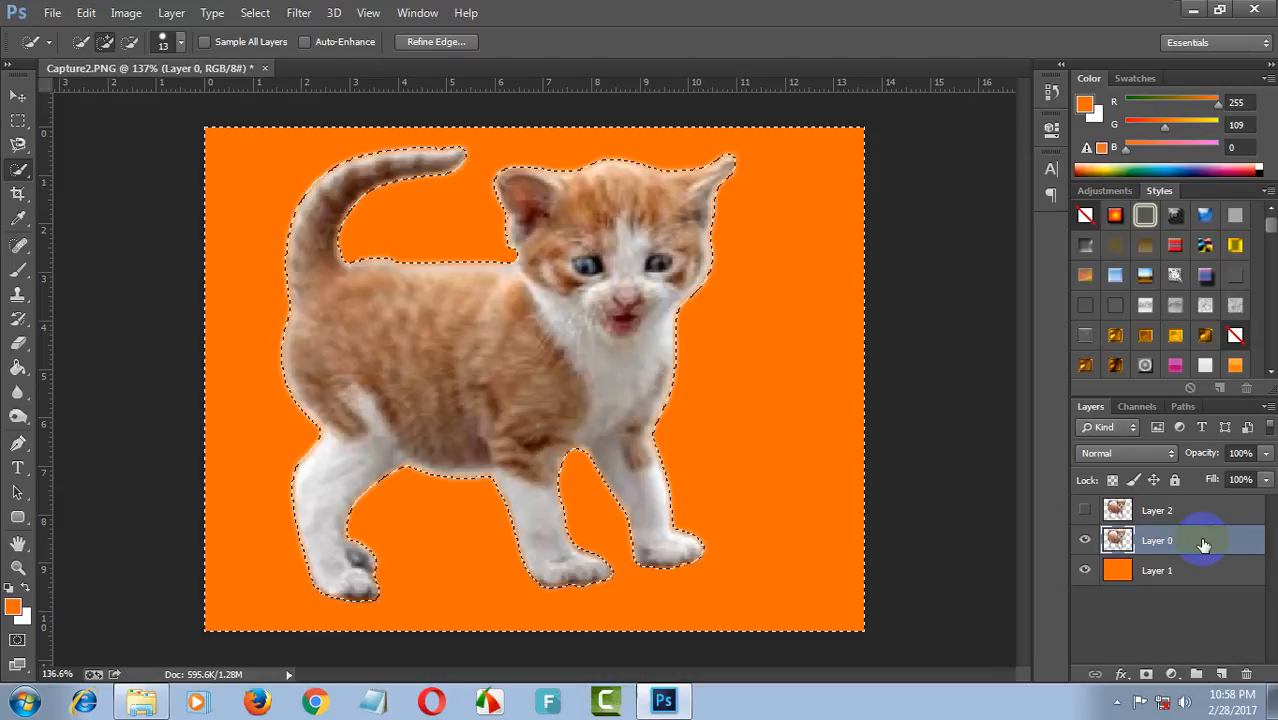
key(ctrl+d)
Step: Examine the edges of the cut-out kitten against the orange background at several magnifications
scroll(750, 407, down, 5)
scroll(555, 358, up, 4)
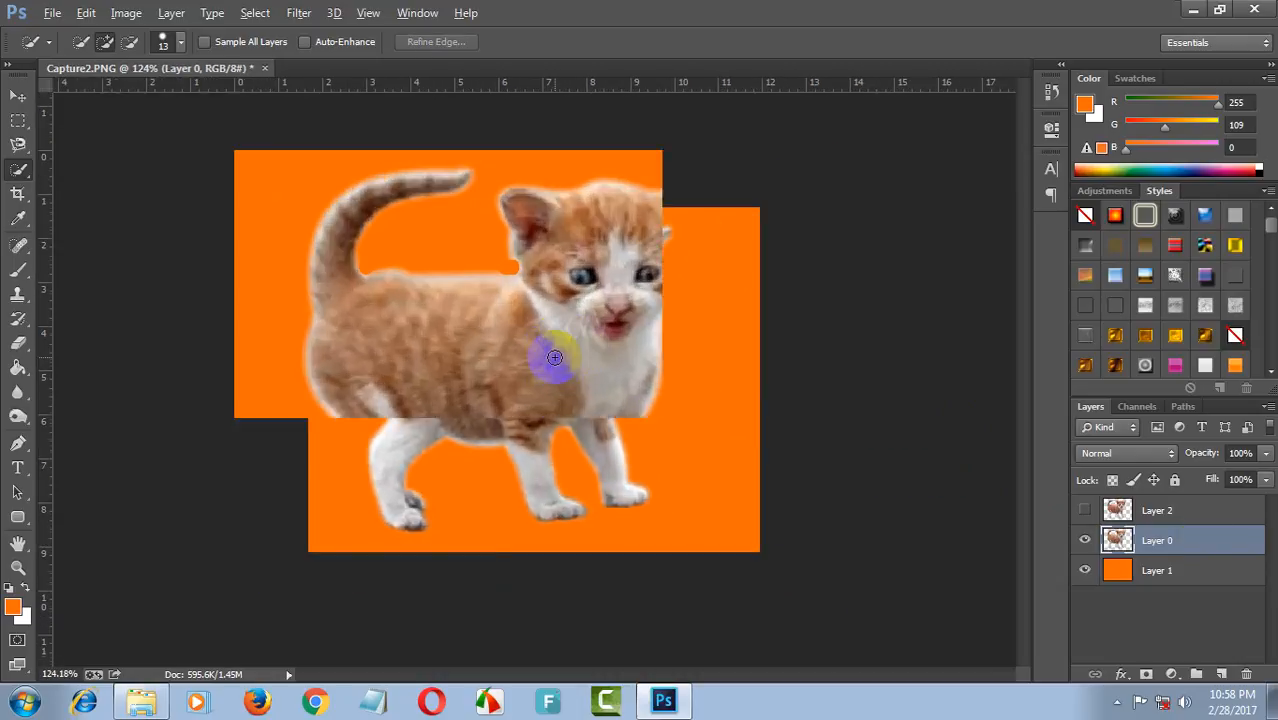
scroll(555, 358, up, 3)
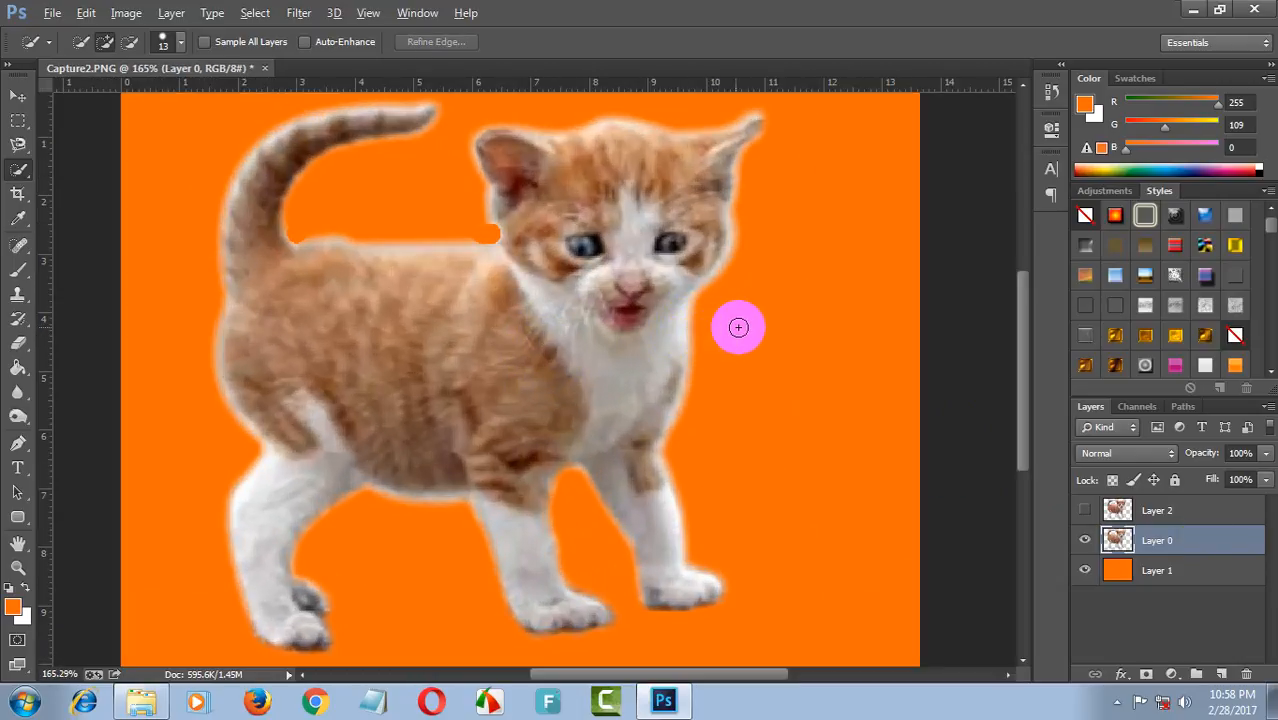
scroll(838, 336, down, 1)
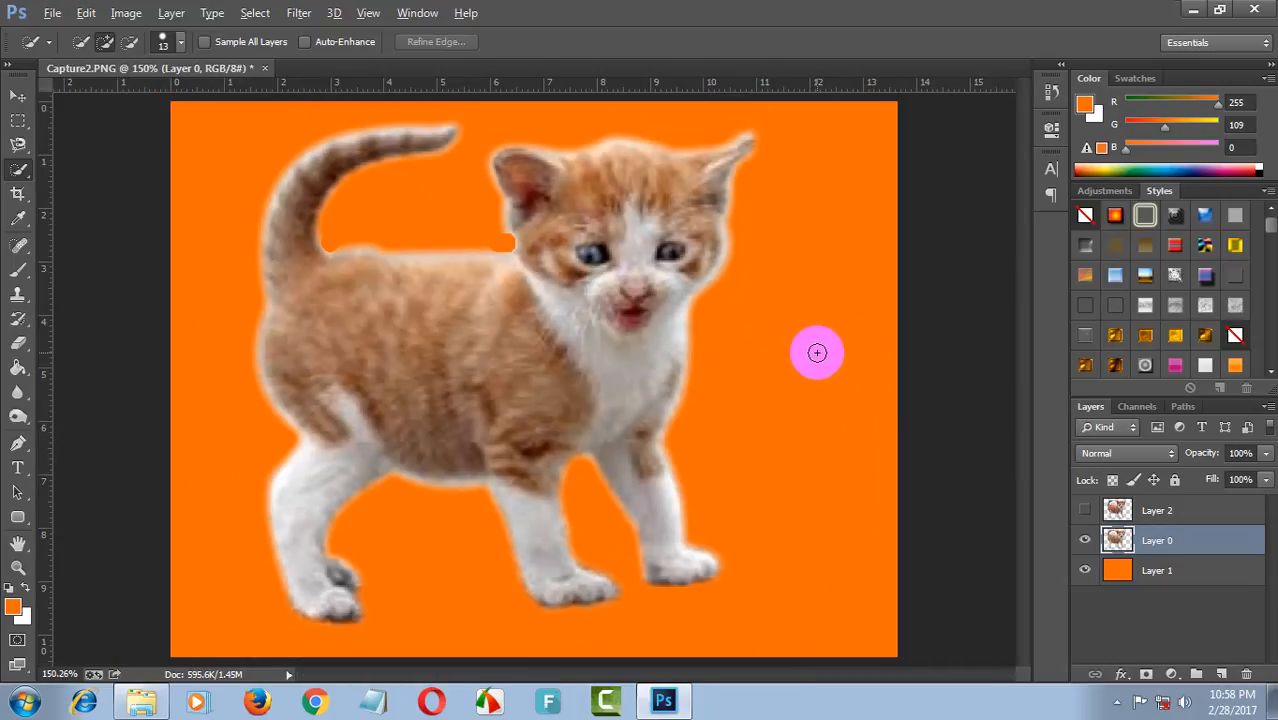
scroll(820, 353, down, 2)
scroll(857, 372, up, 2)
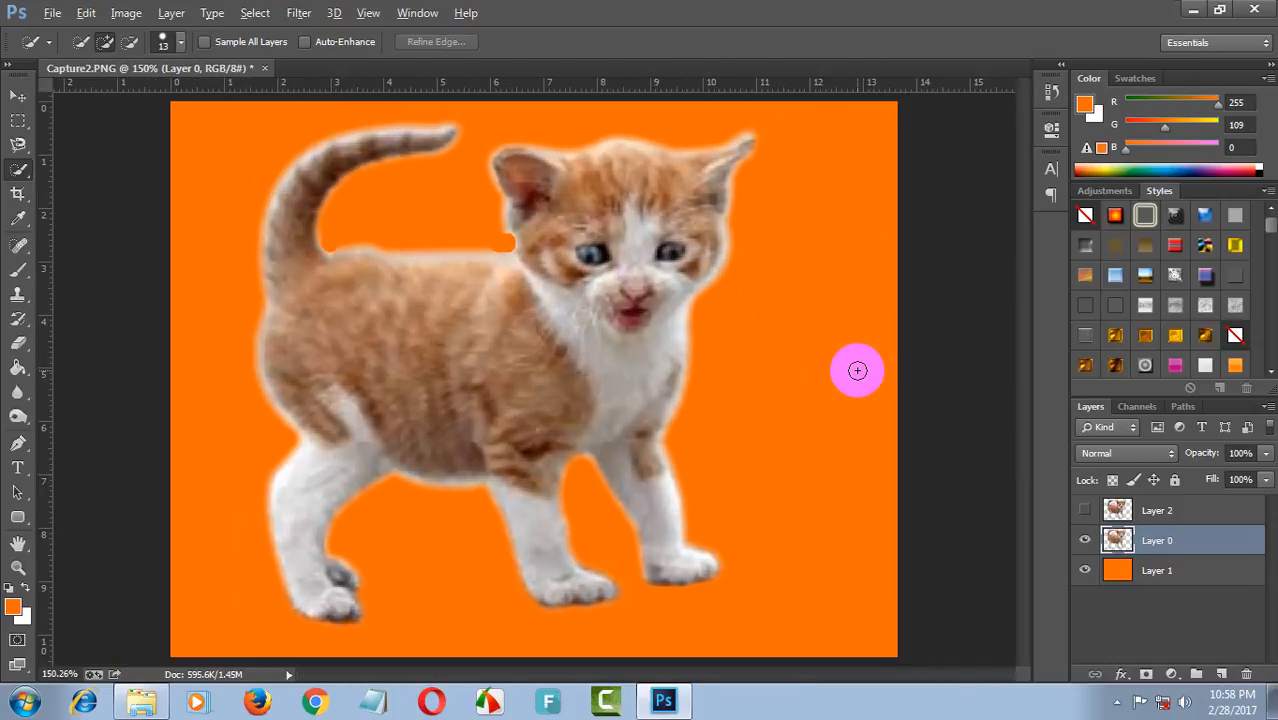
scroll(838, 373, down, 2)
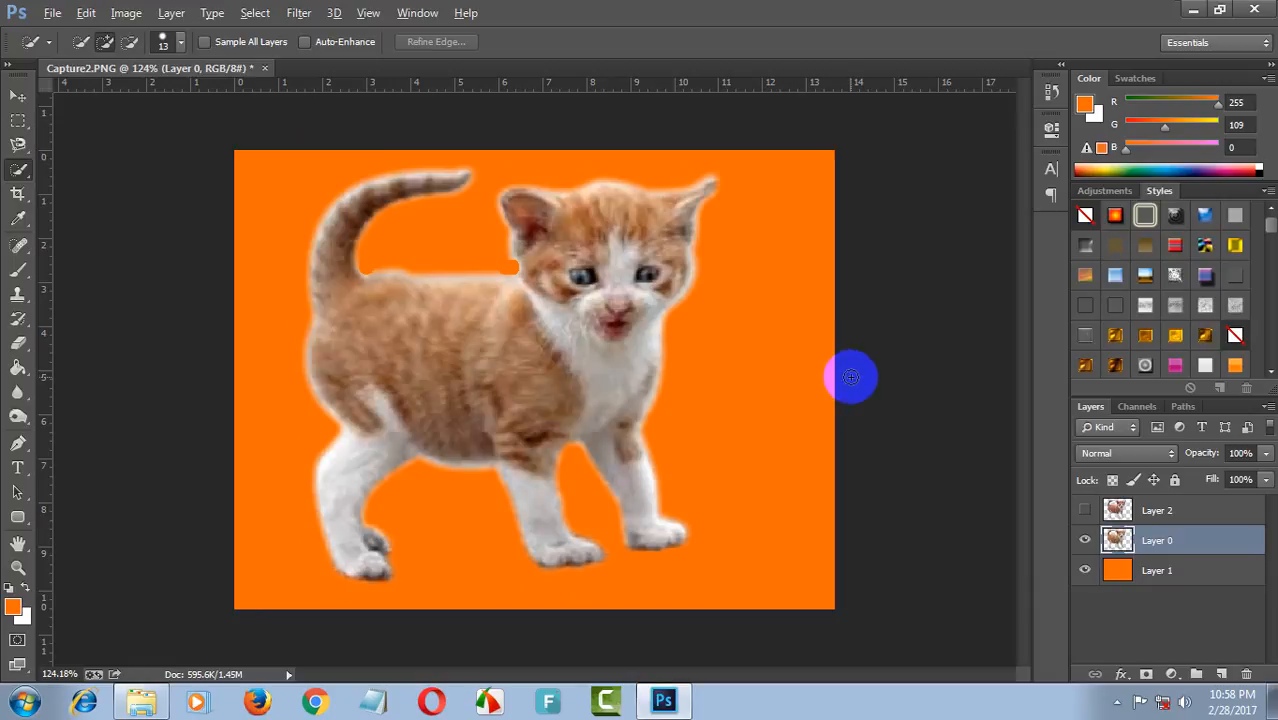
key(alt)
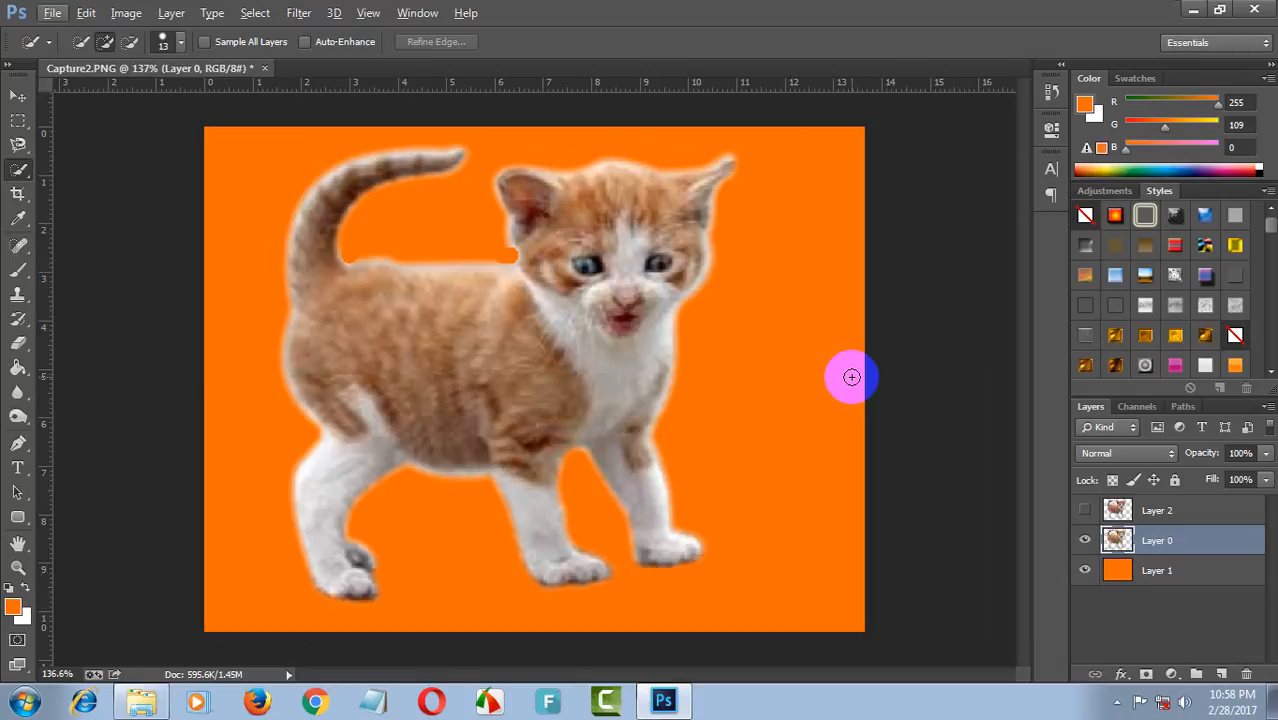